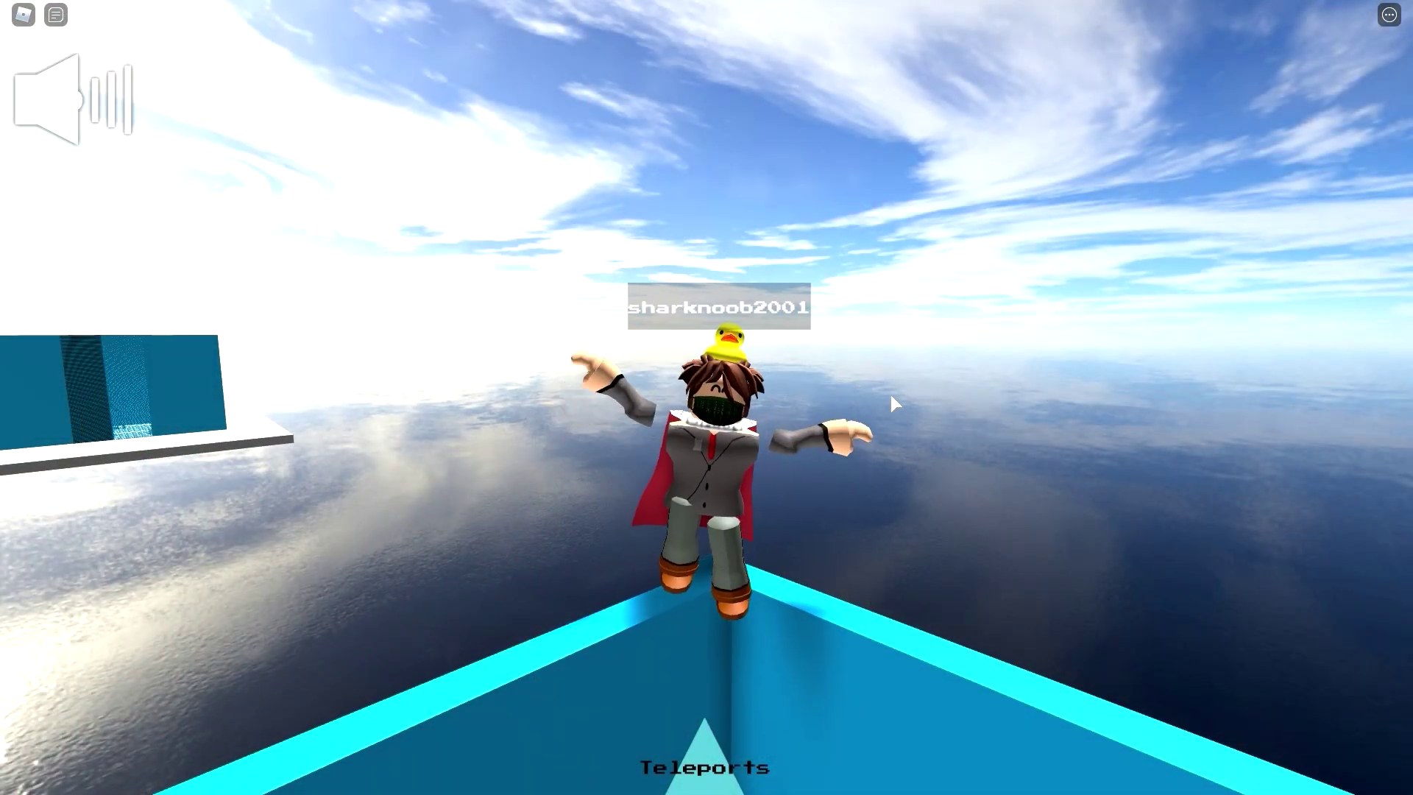
Orbit the view and walk the avatar around the spawn, then zoom toward the teleport pads.
key(Left)
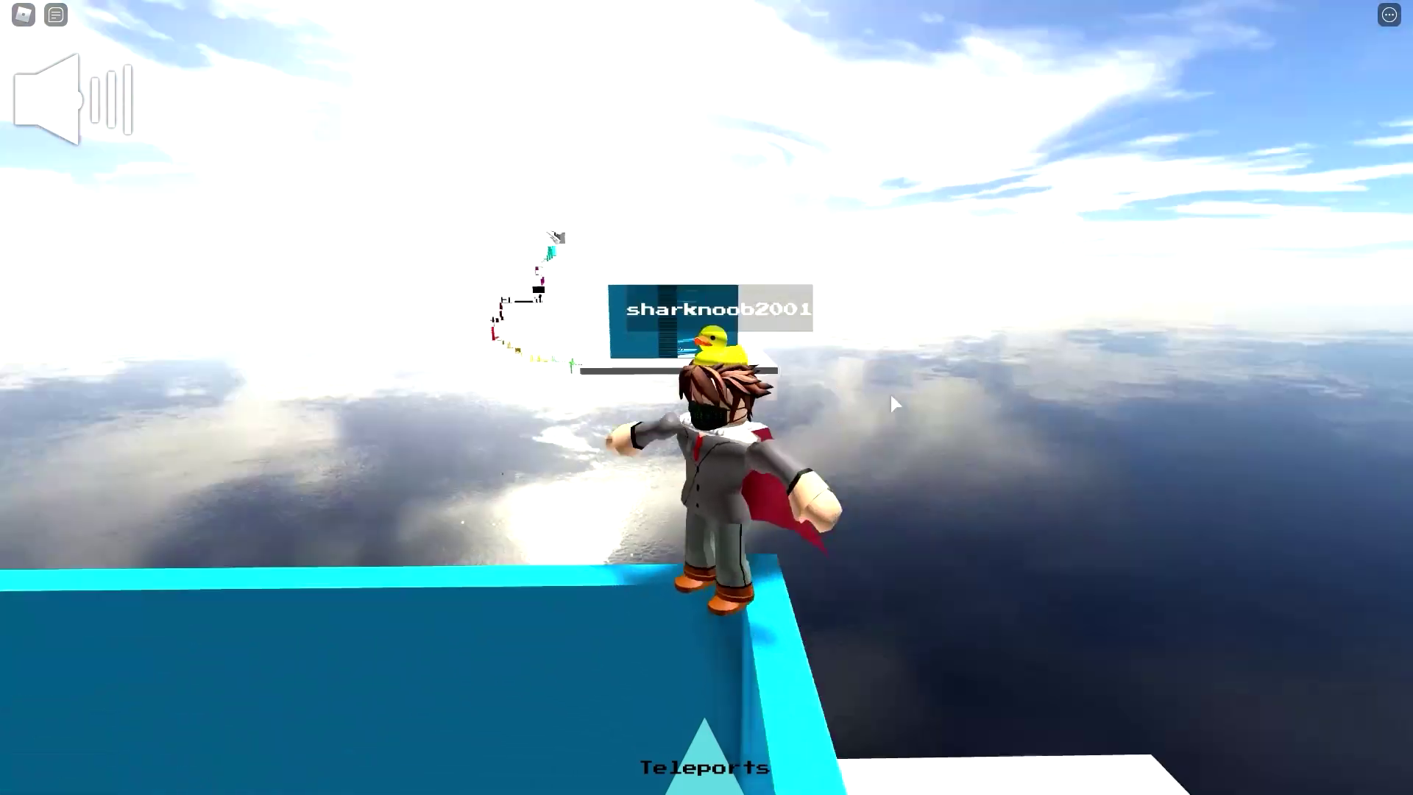
key(Left)
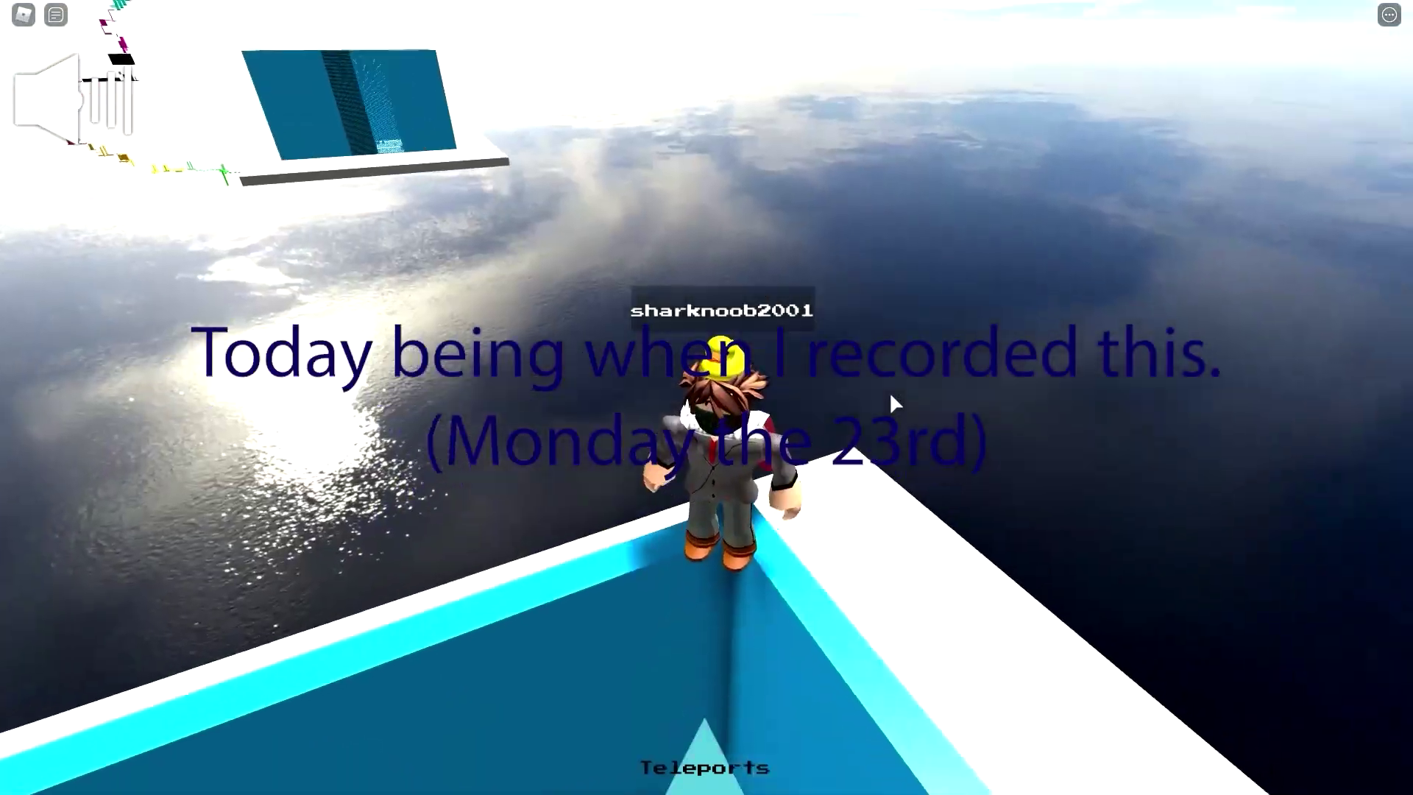
key(Left)
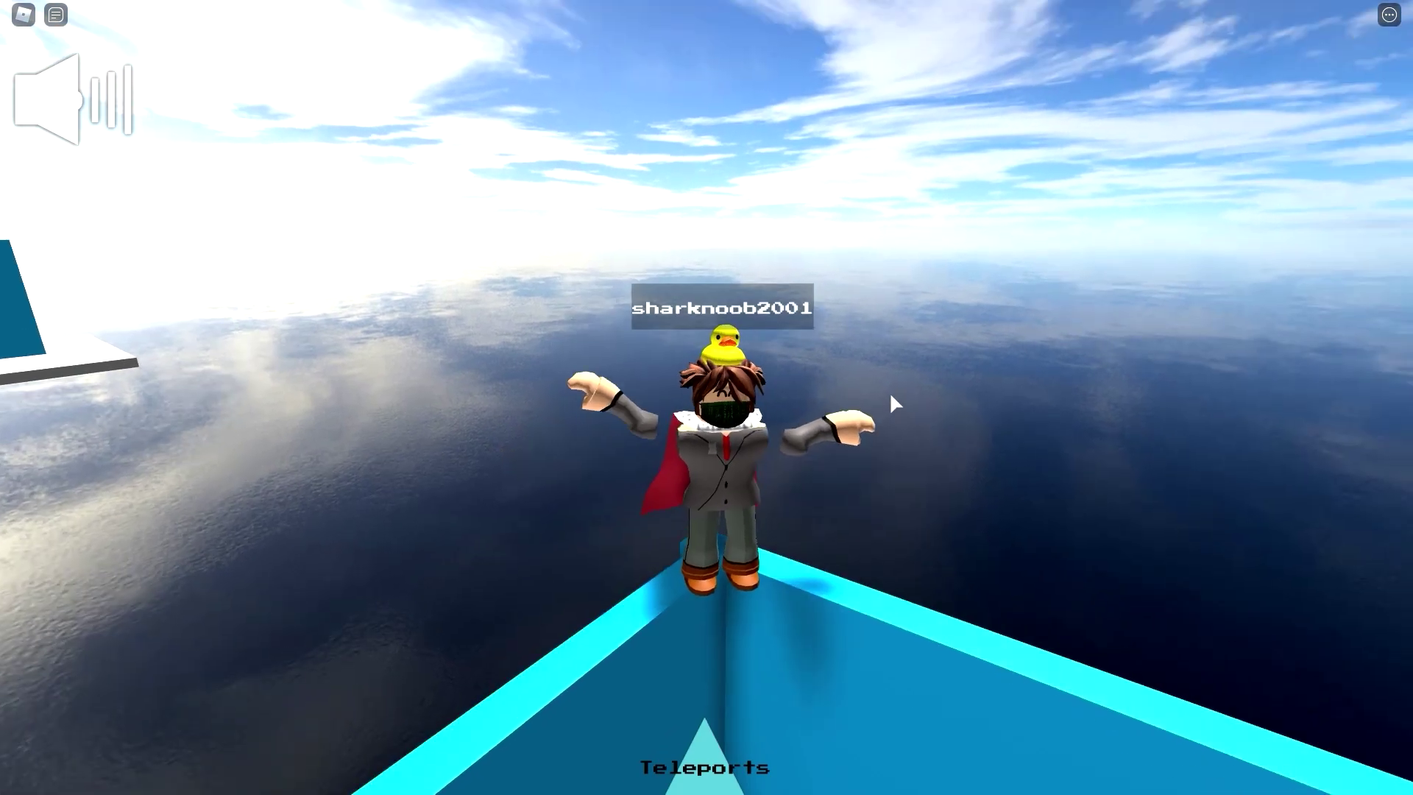
key(Left)
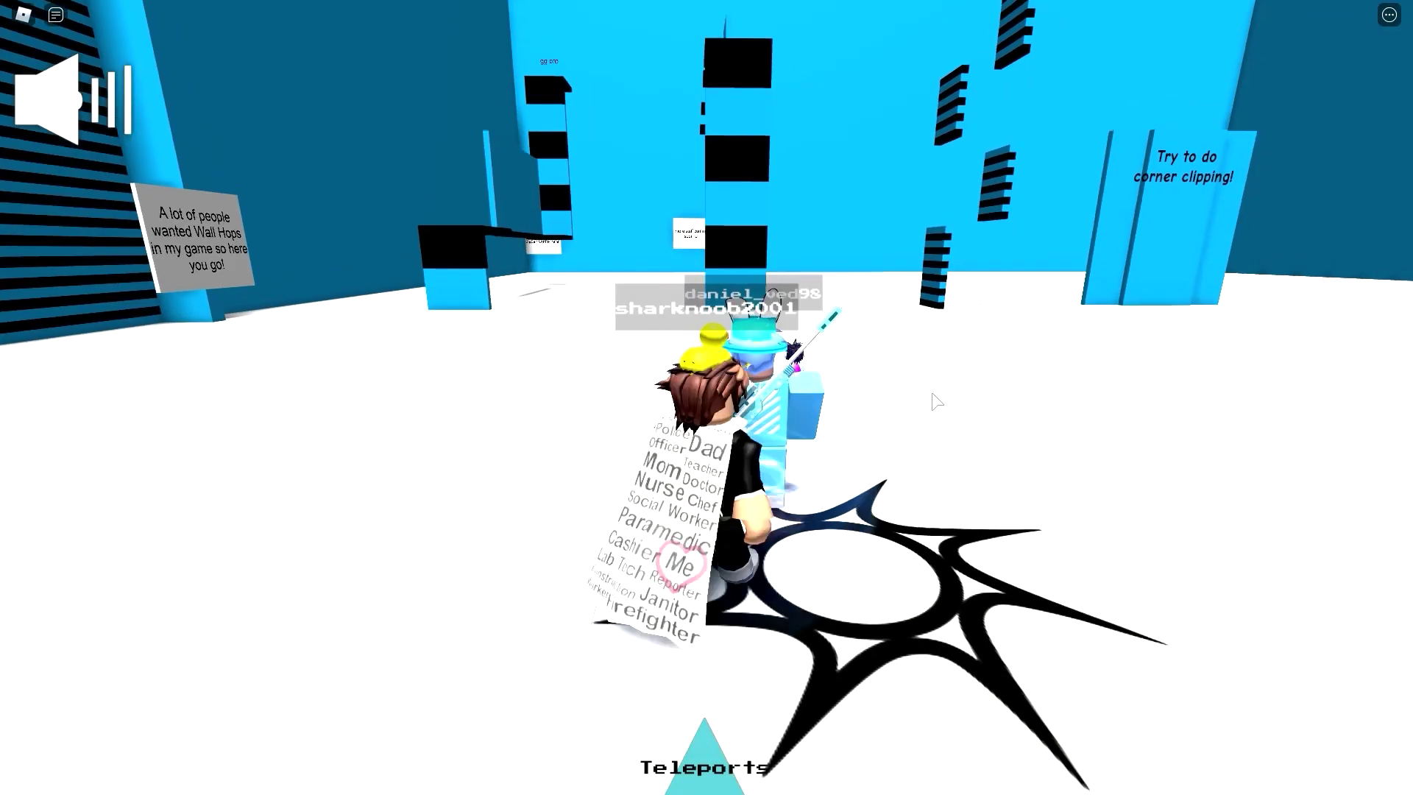
key(s)
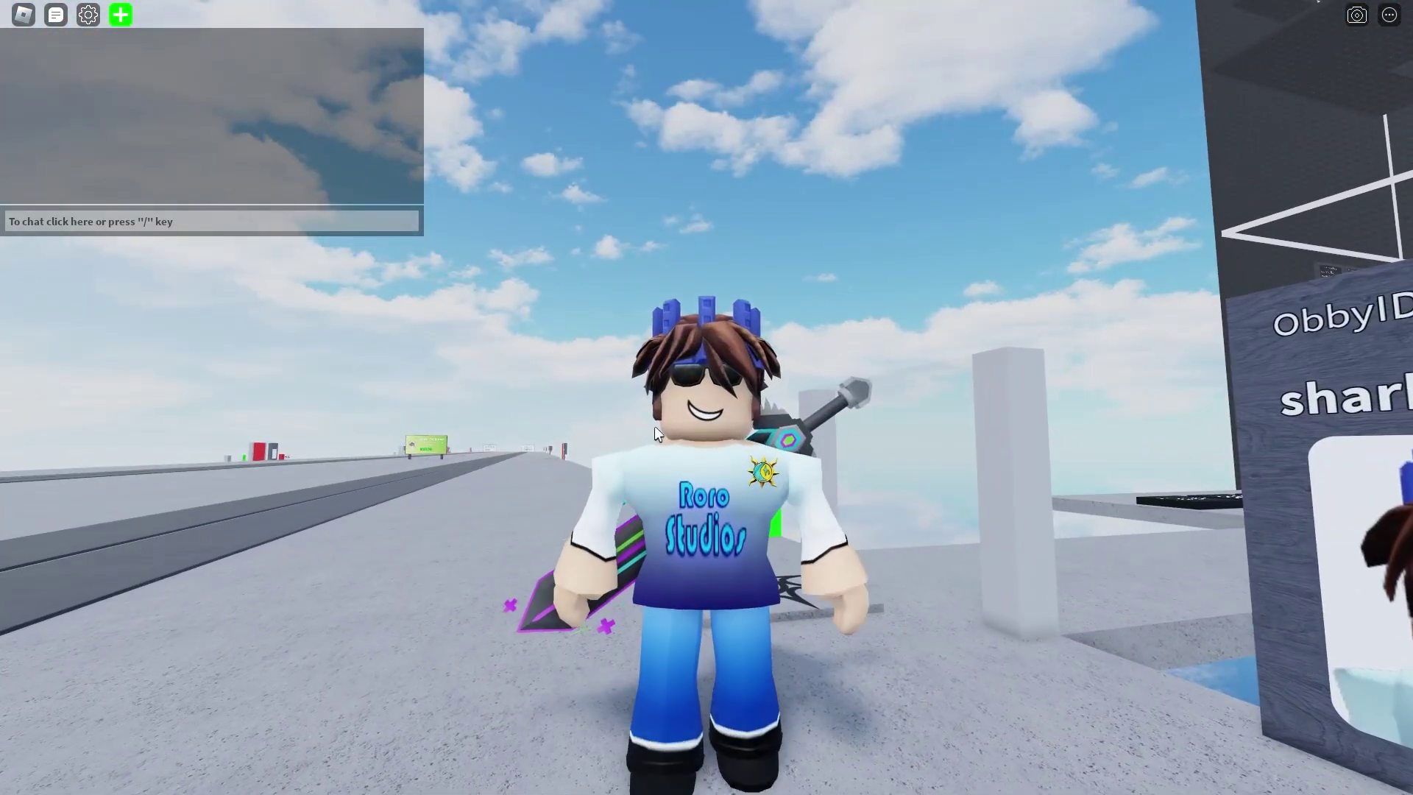
key(w)
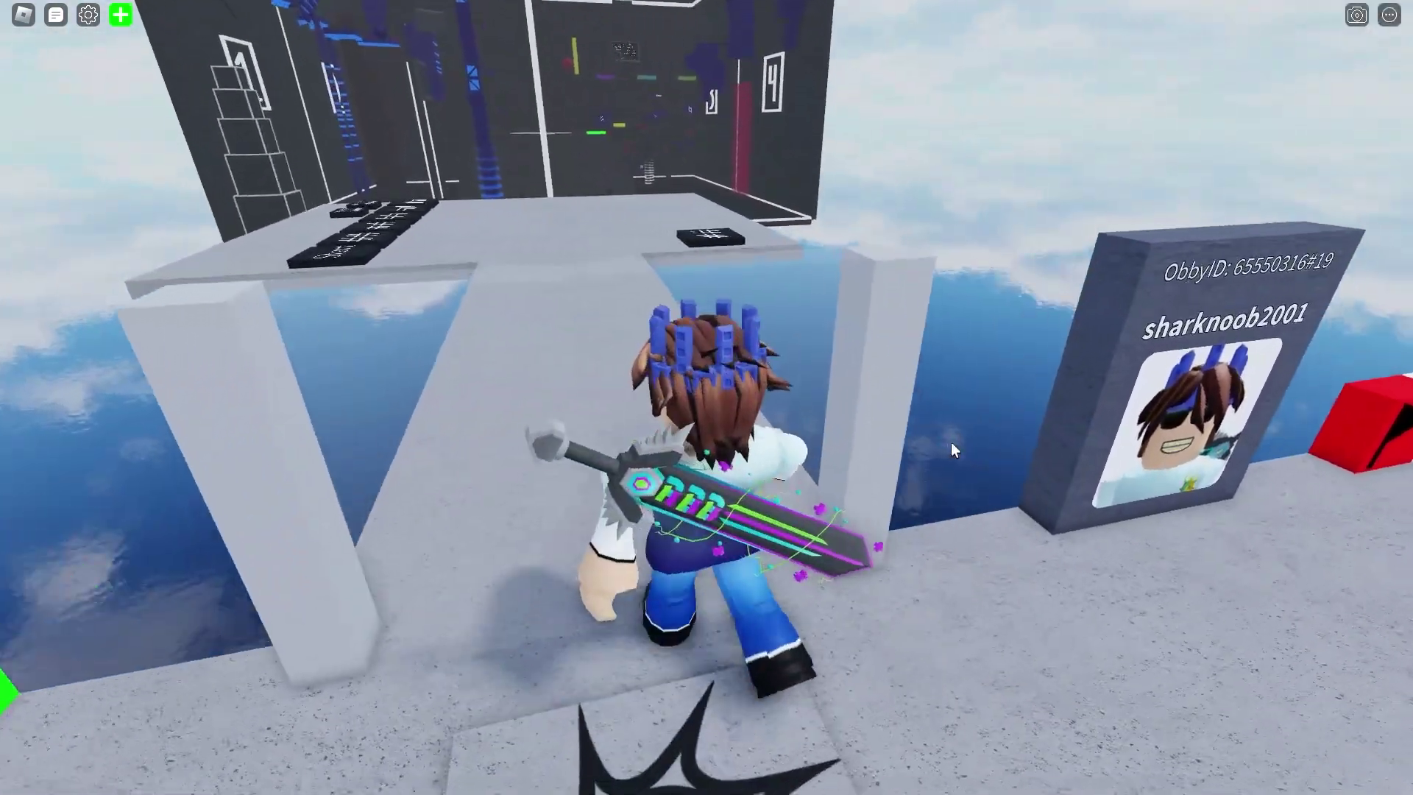
key(s)
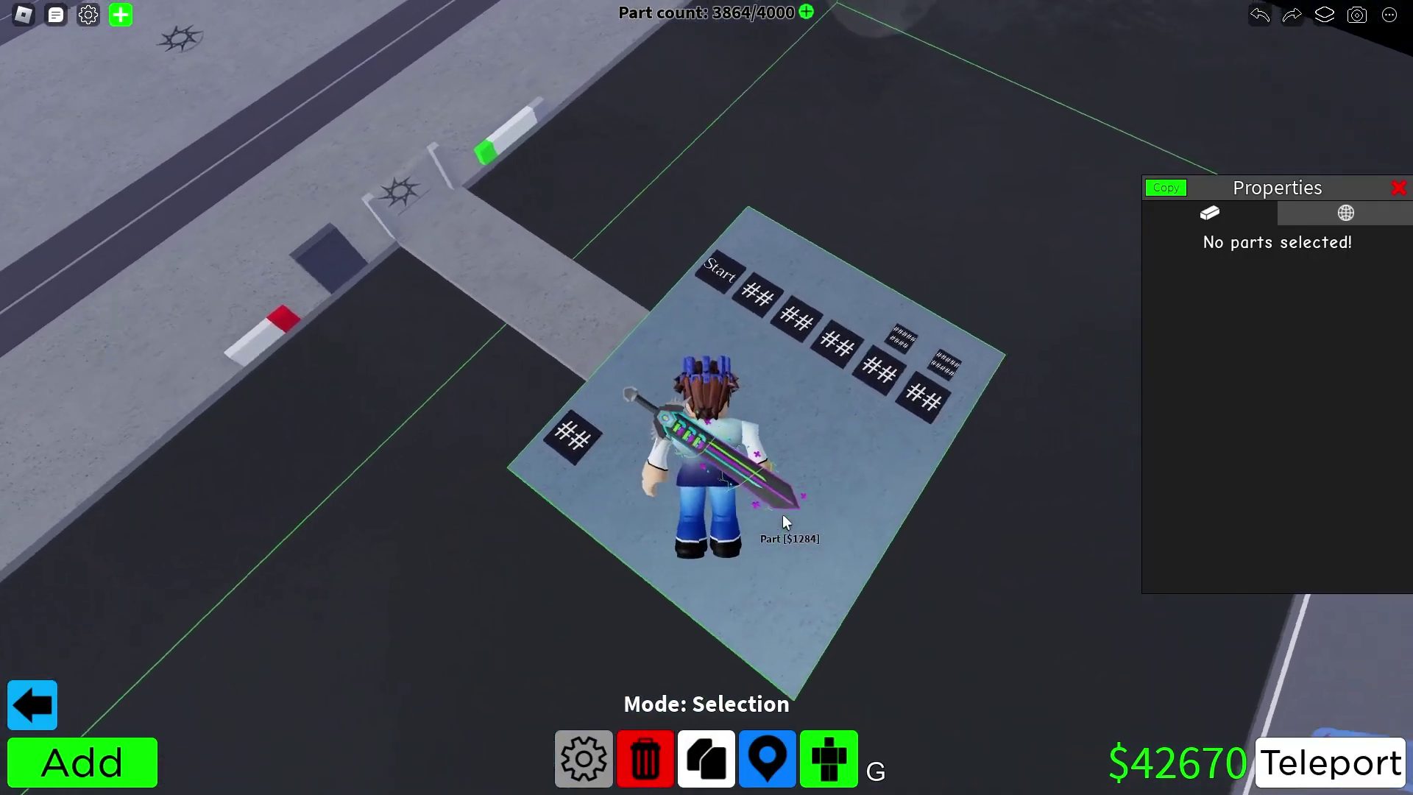
scroll(783, 514, up, 6)
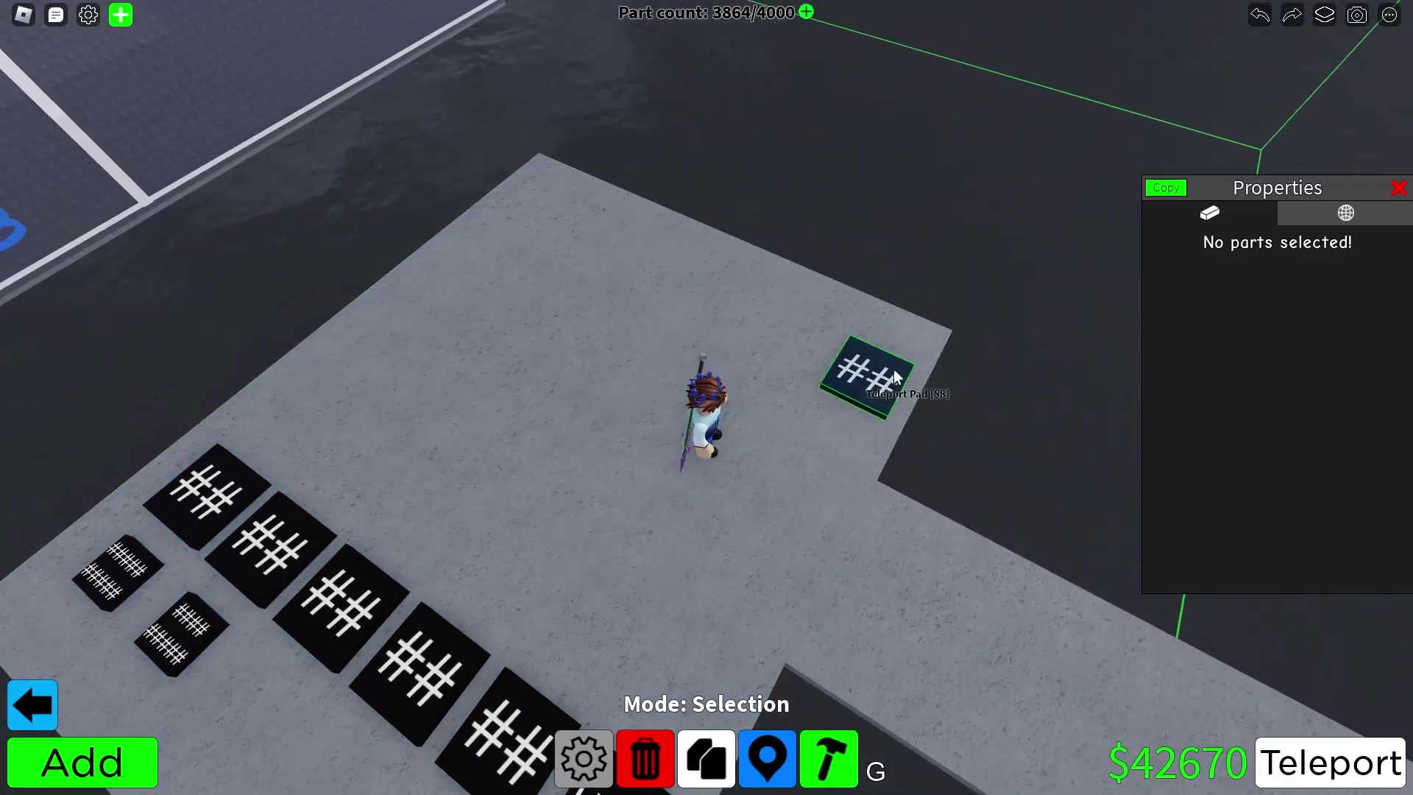
Label the duplicated teleport pad F7 via its Text effect, then teleport to the purple floor.
click(892, 370)
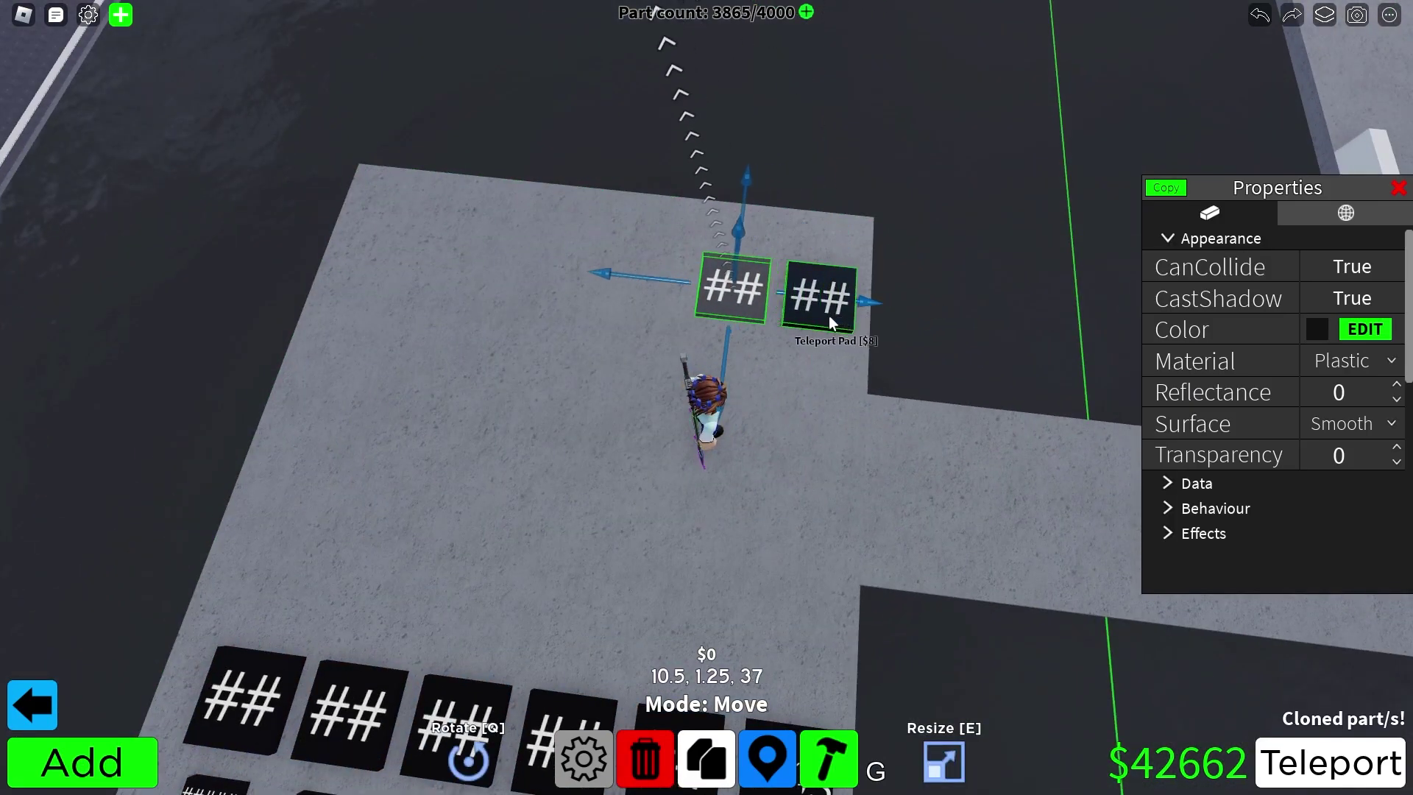
scroll(1284, 415, down, 3)
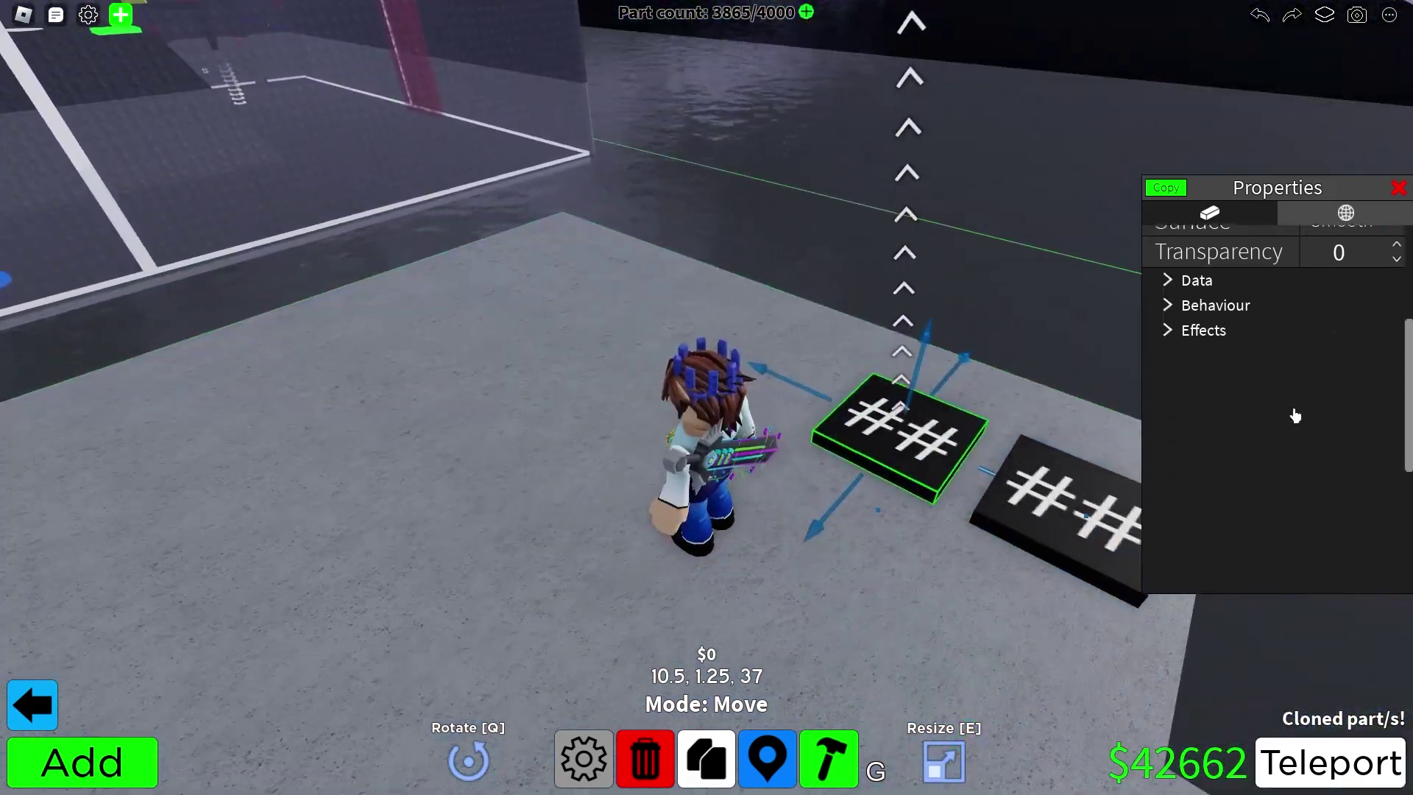
click(1219, 295)
click(1220, 438)
scroll(1220, 442, down, 4)
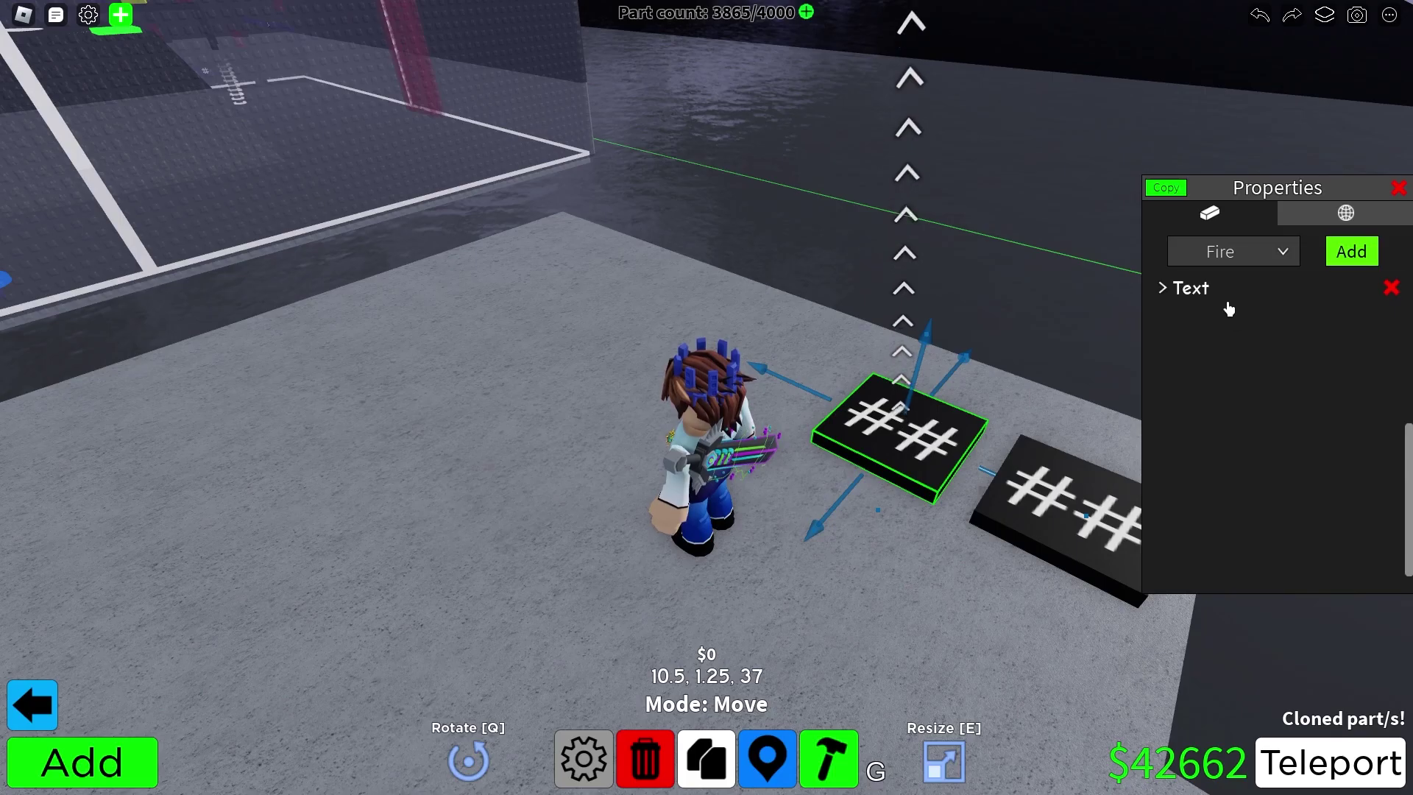
click(1223, 292)
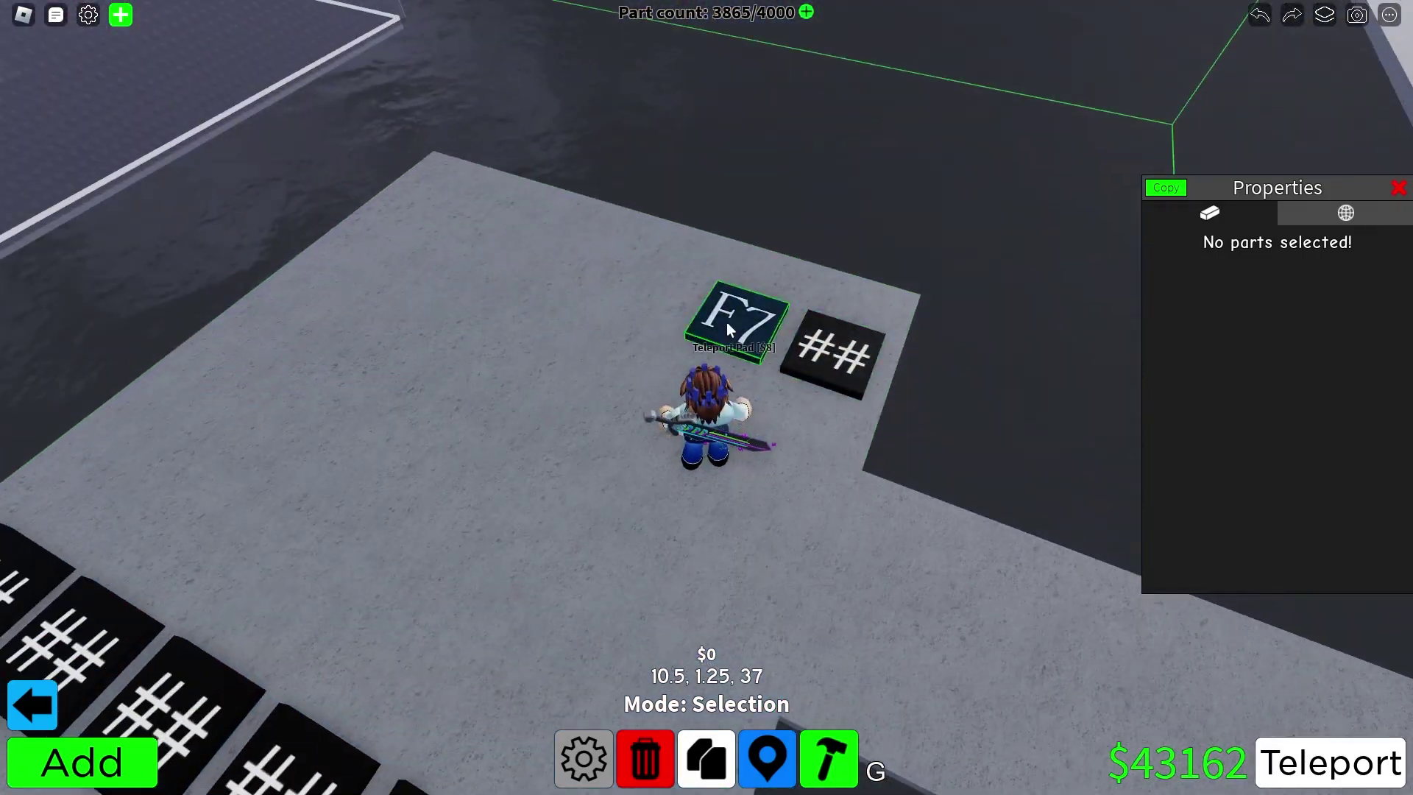
click(726, 321)
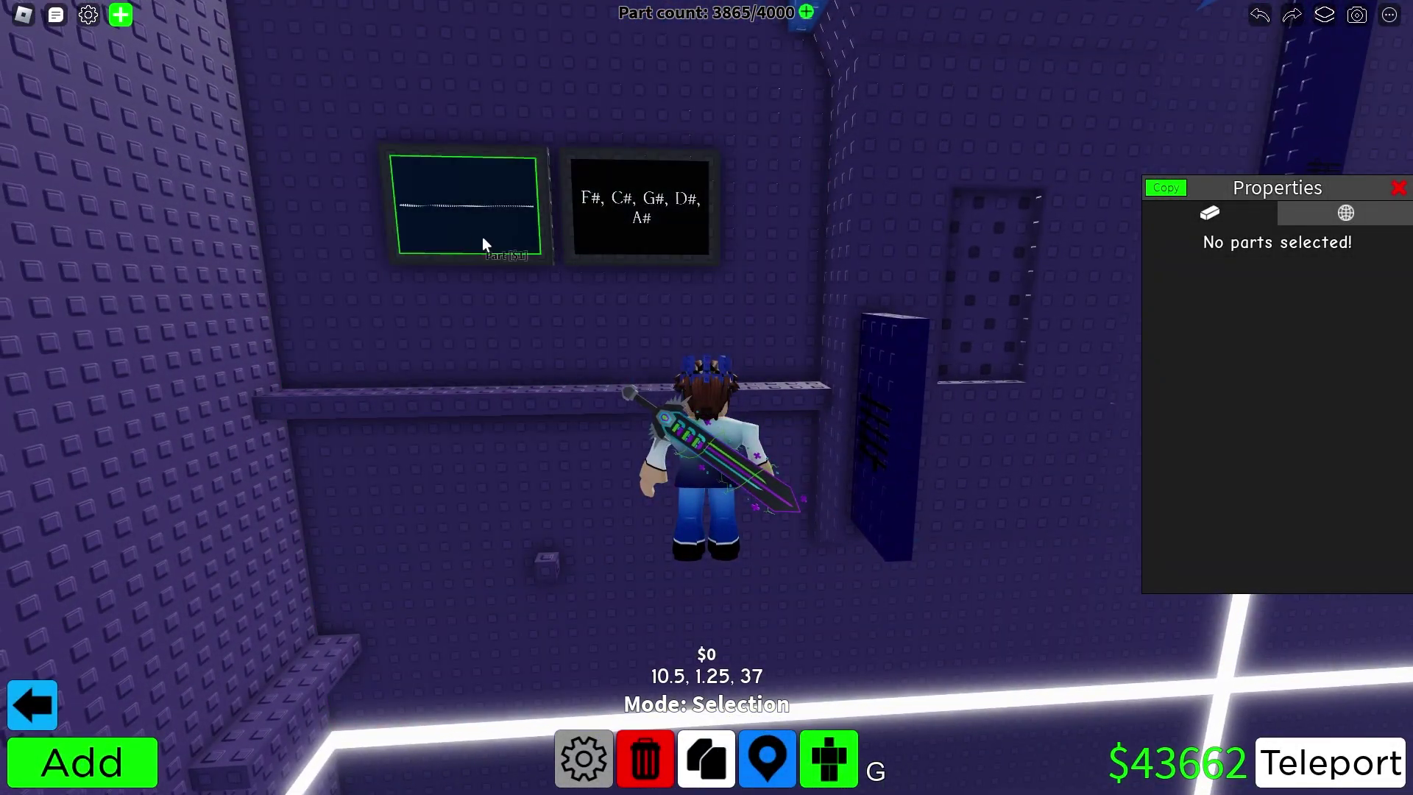
Rewrite the end sign's text to explain that staccato dots mark falling platforms.
click(474, 239)
scroll(1348, 434, down, 5)
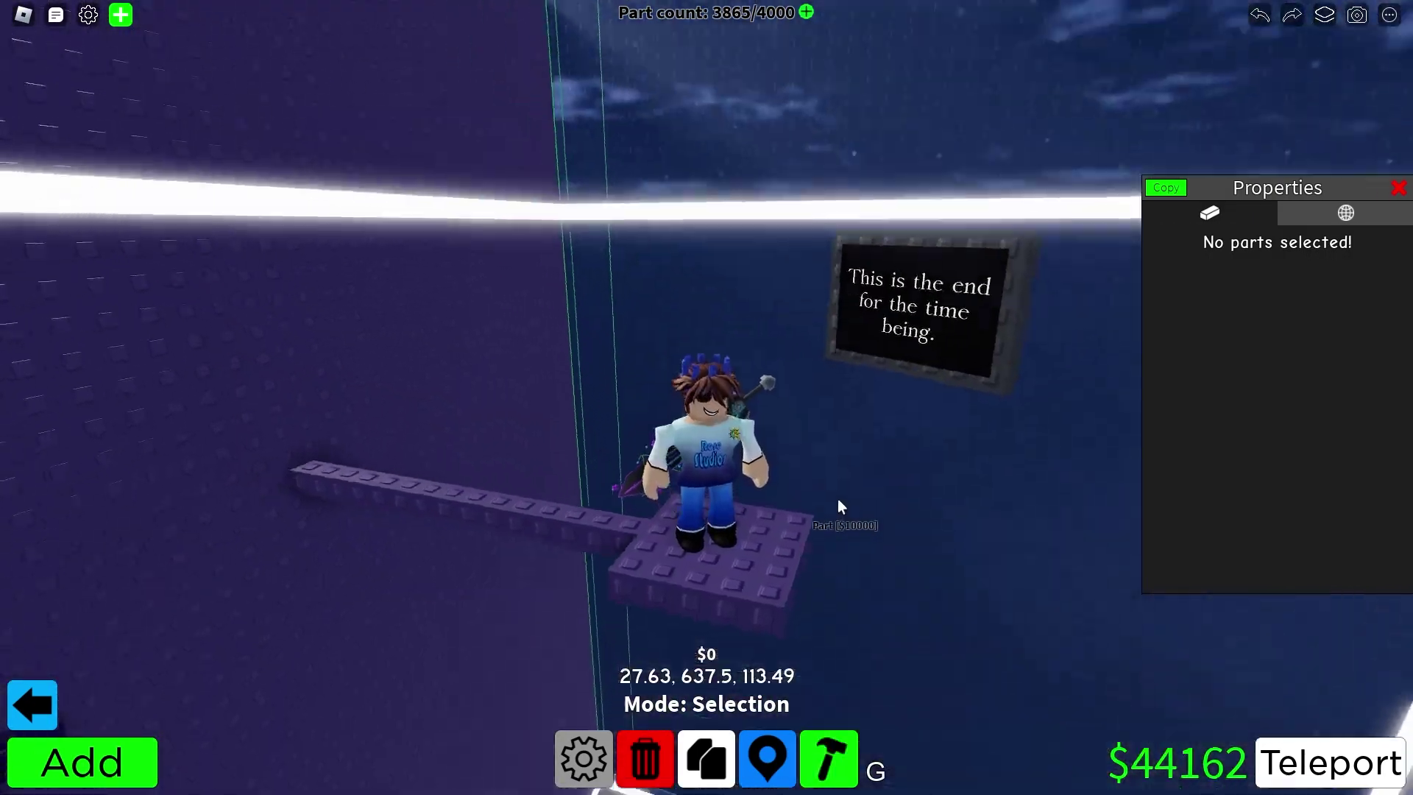
scroll(837, 498, up, 3)
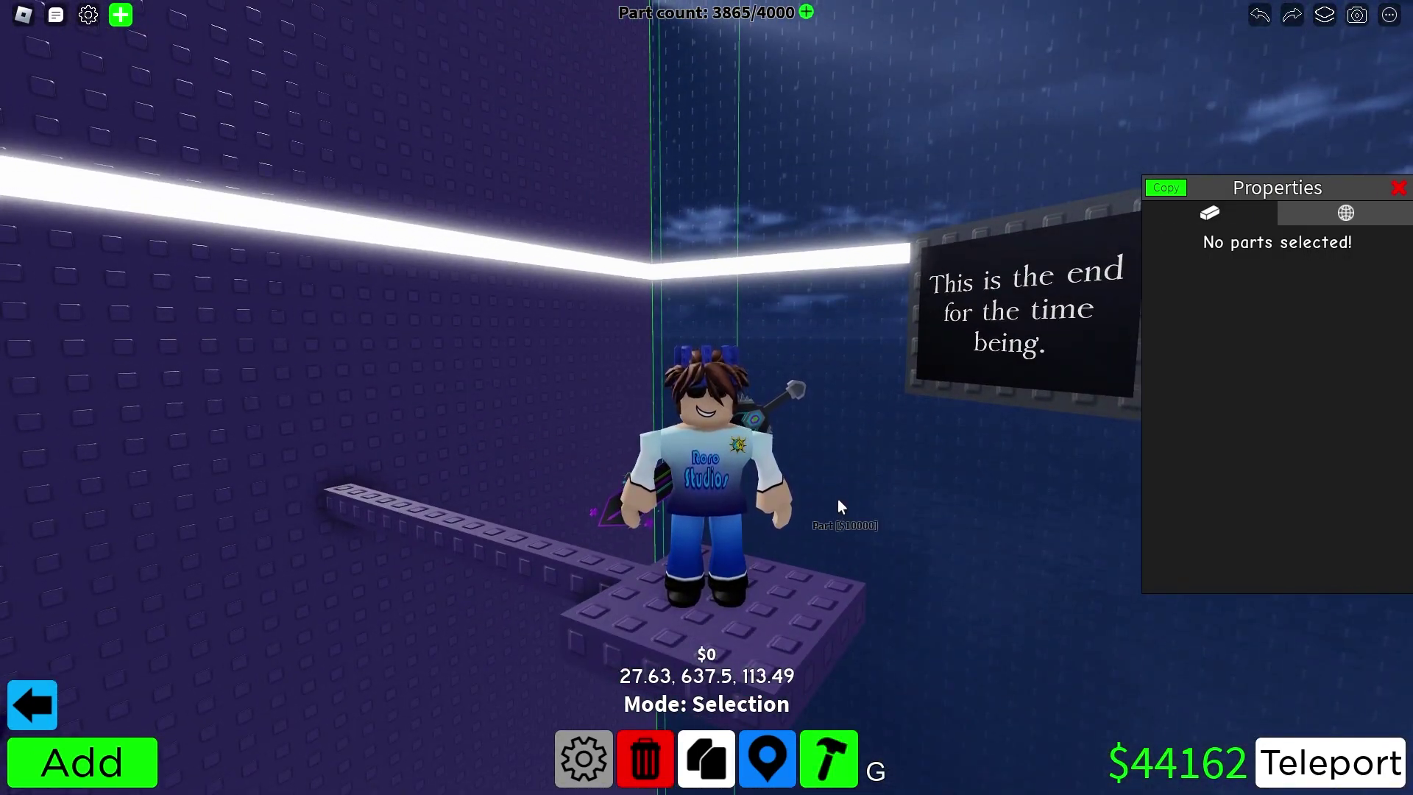
scroll(837, 497, up, 2)
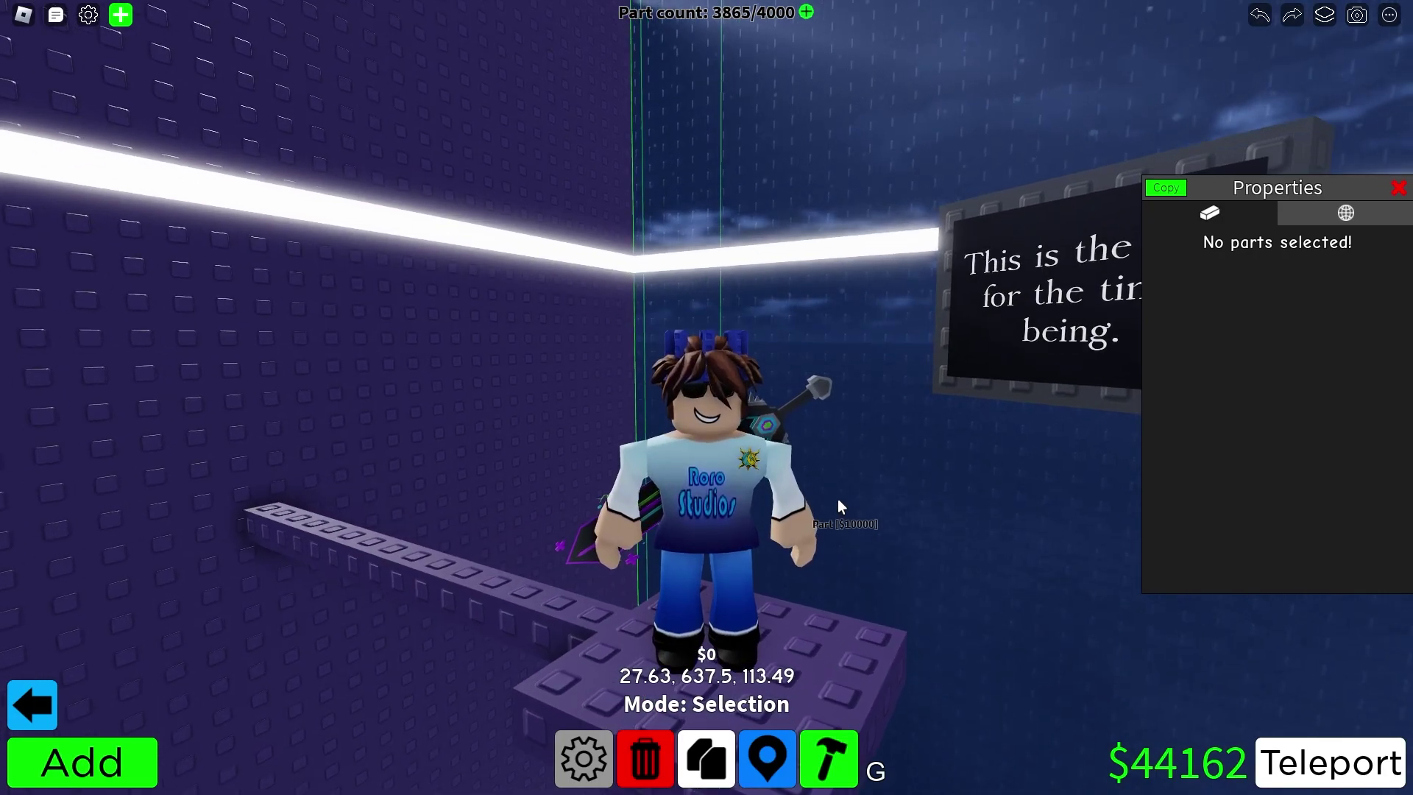
key(Right)
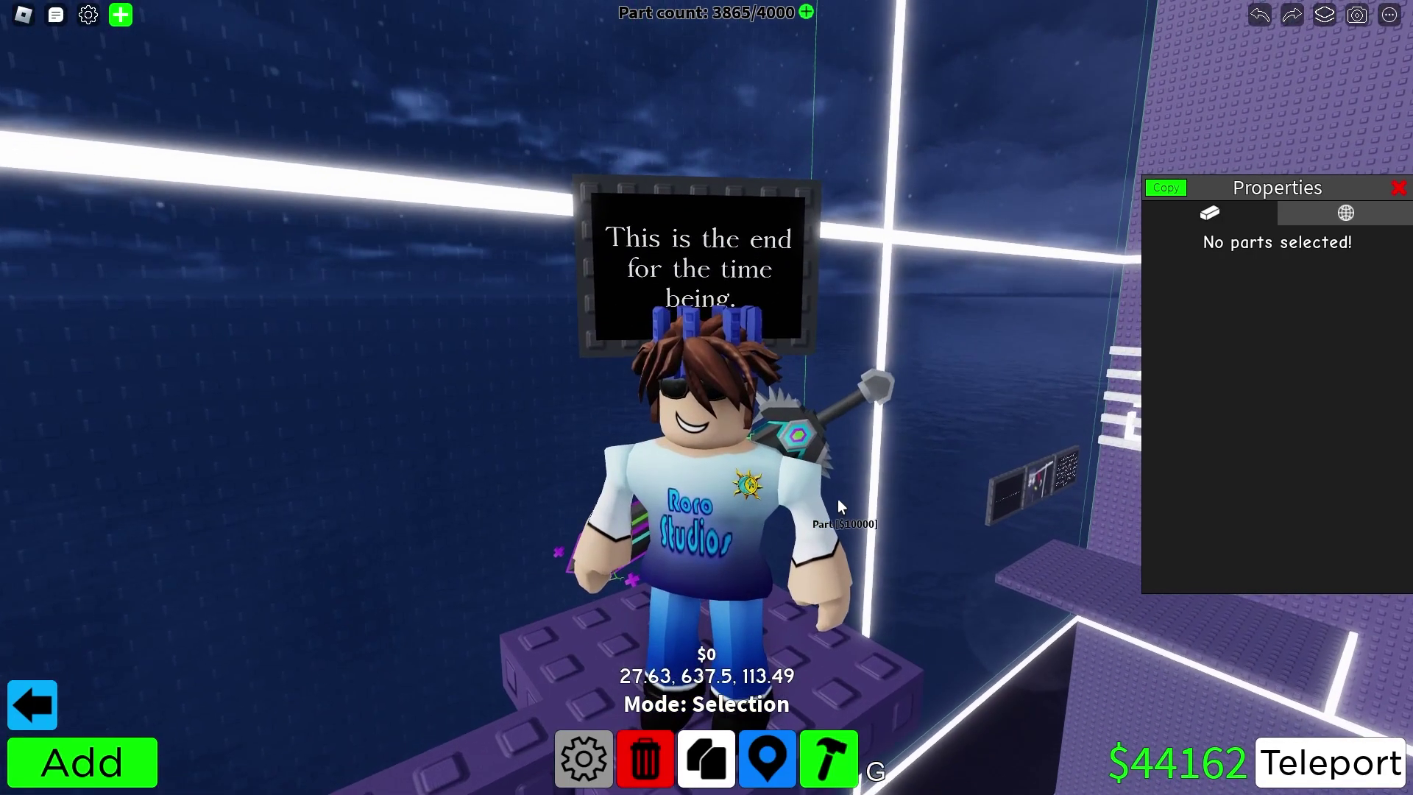
scroll(837, 498, down, 2)
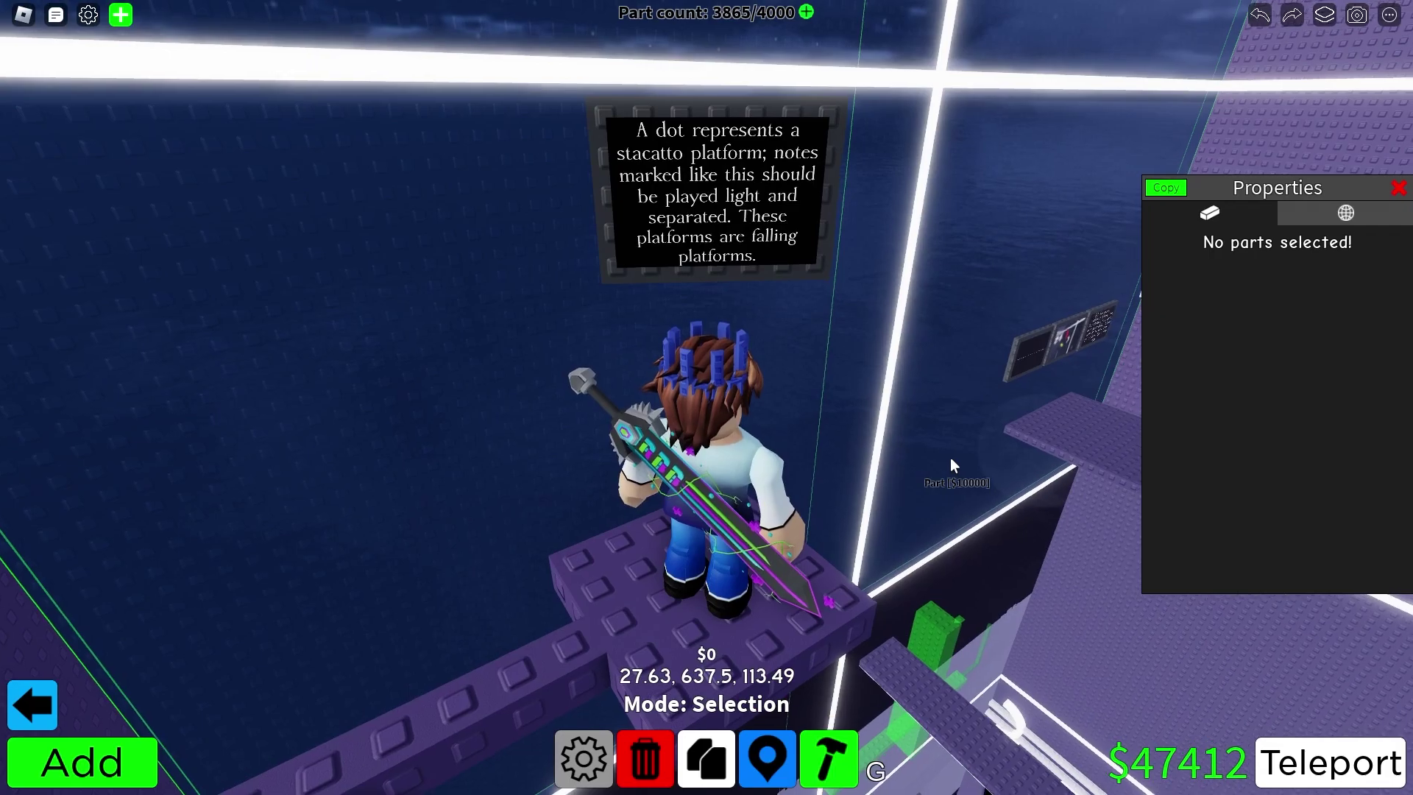
scroll(950, 457, down, 5)
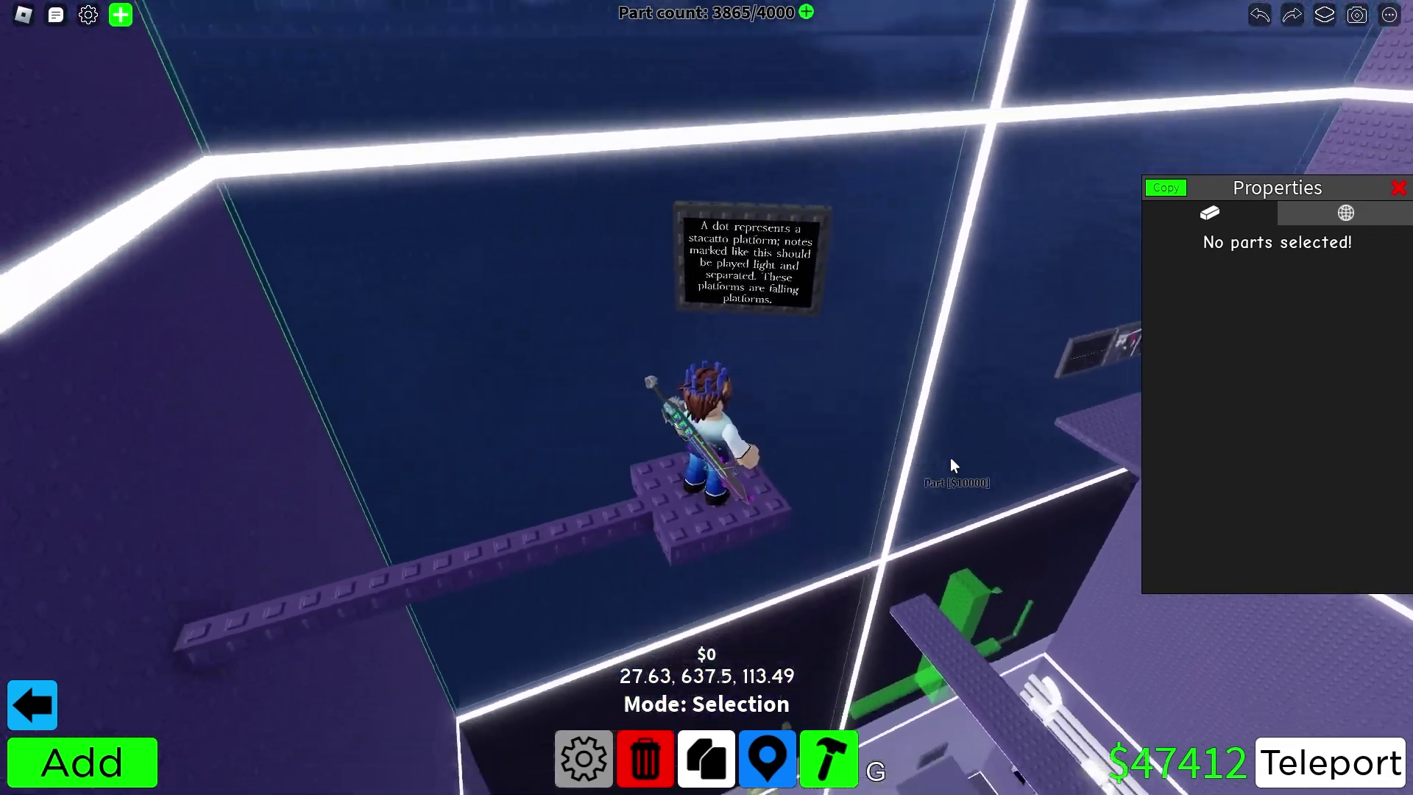
scroll(872, 303, up, 5)
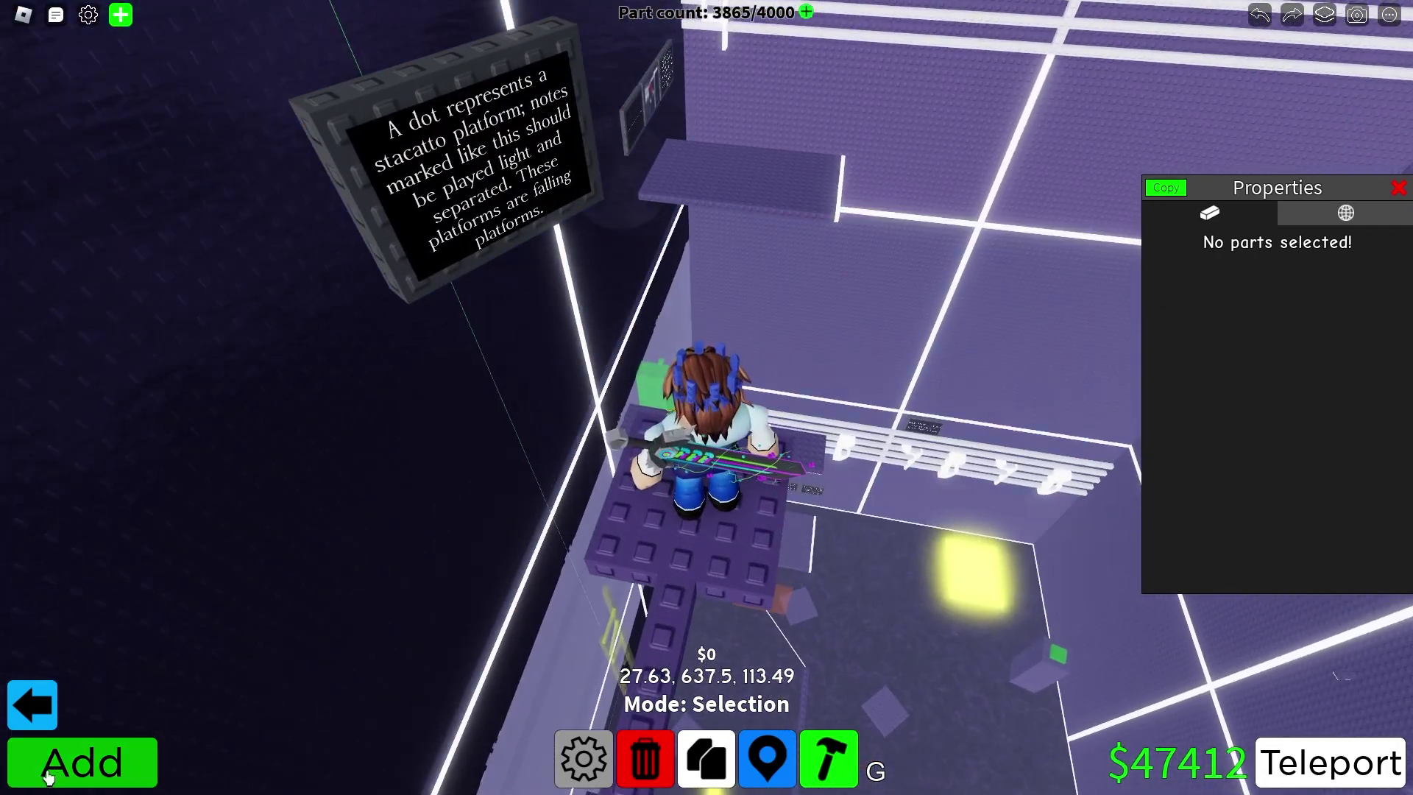
Place a Falling Part platform next to the ledge.
click(46, 777)
click(592, 763)
click(598, 767)
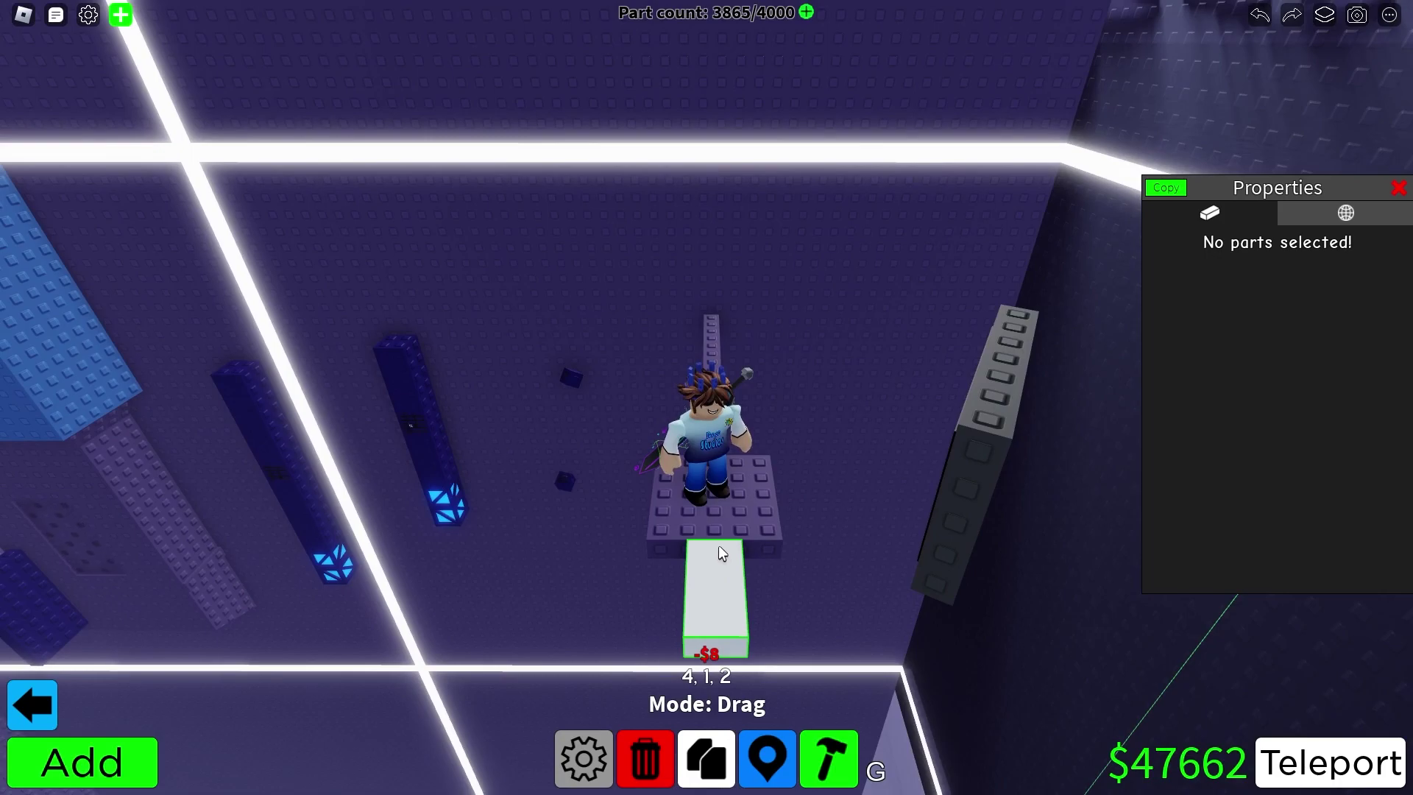
click(719, 549)
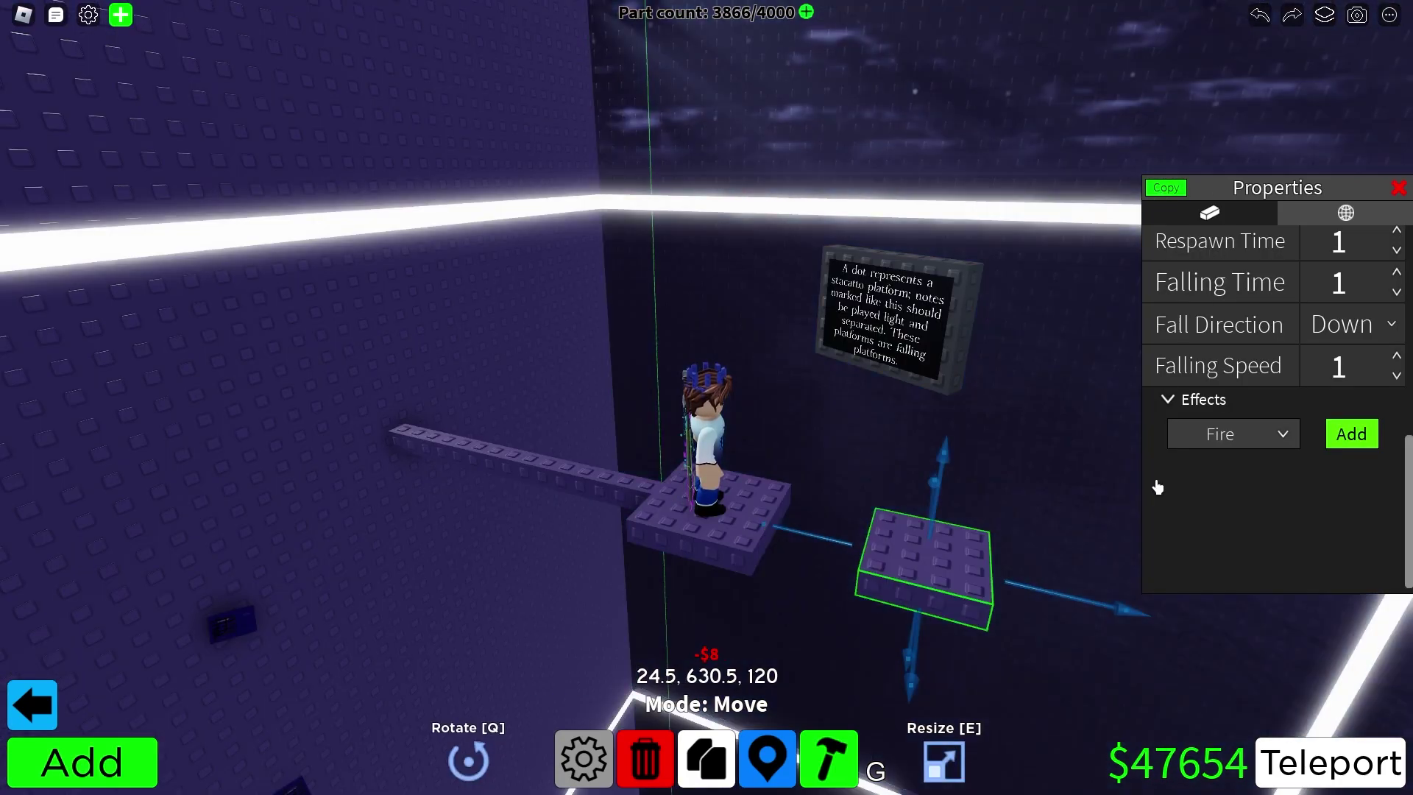
scroll(1309, 425, up, 1)
scroll(1309, 424, up, 4)
Give the falling platform a Text effect showing a staccato dot on its Top face.
click(1214, 260)
click(1236, 324)
scroll(1248, 375, down, 3)
click(1242, 355)
click(1350, 321)
click(1347, 420)
click(1356, 581)
scroll(1358, 583, down, 3)
drag(1357, 583, 1018, 400)
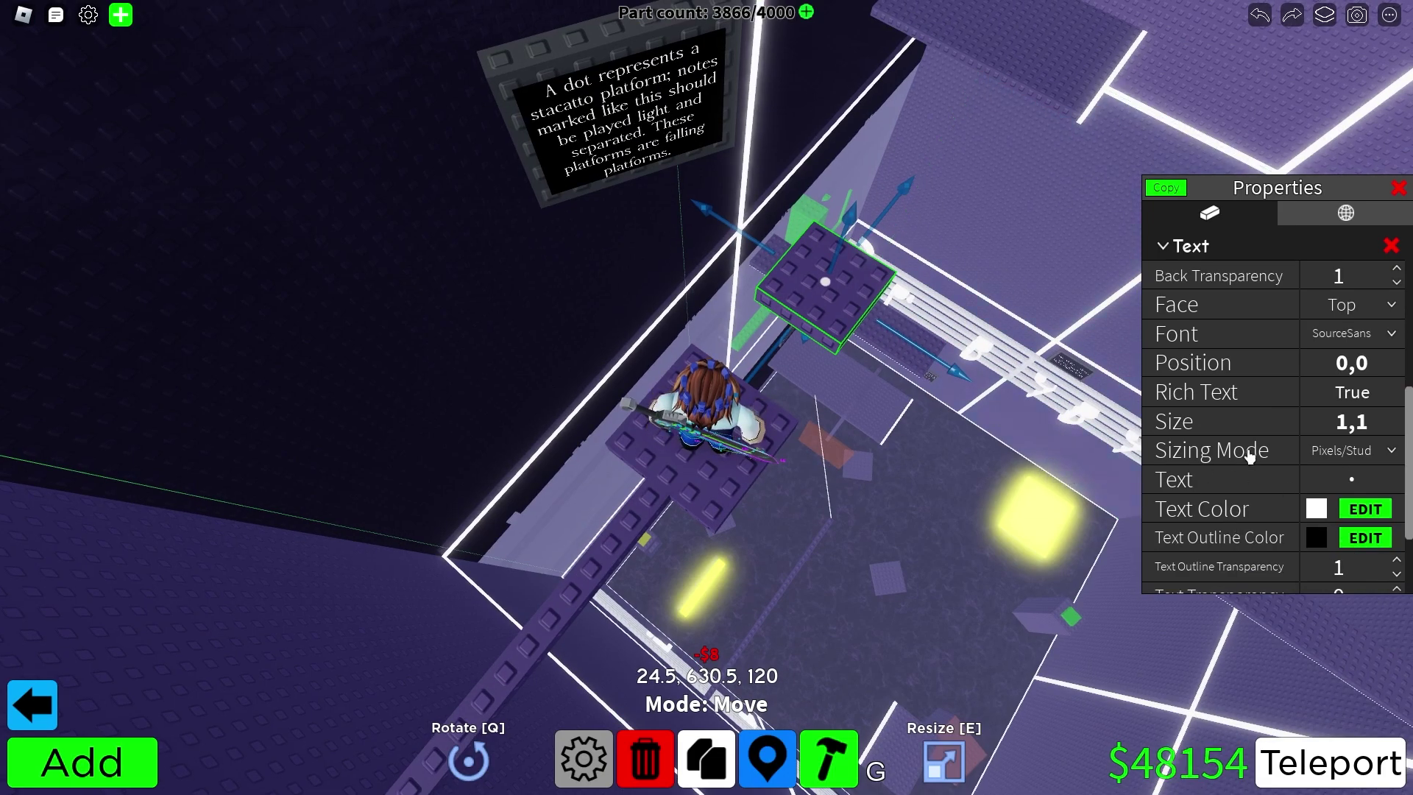
click(880, 337)
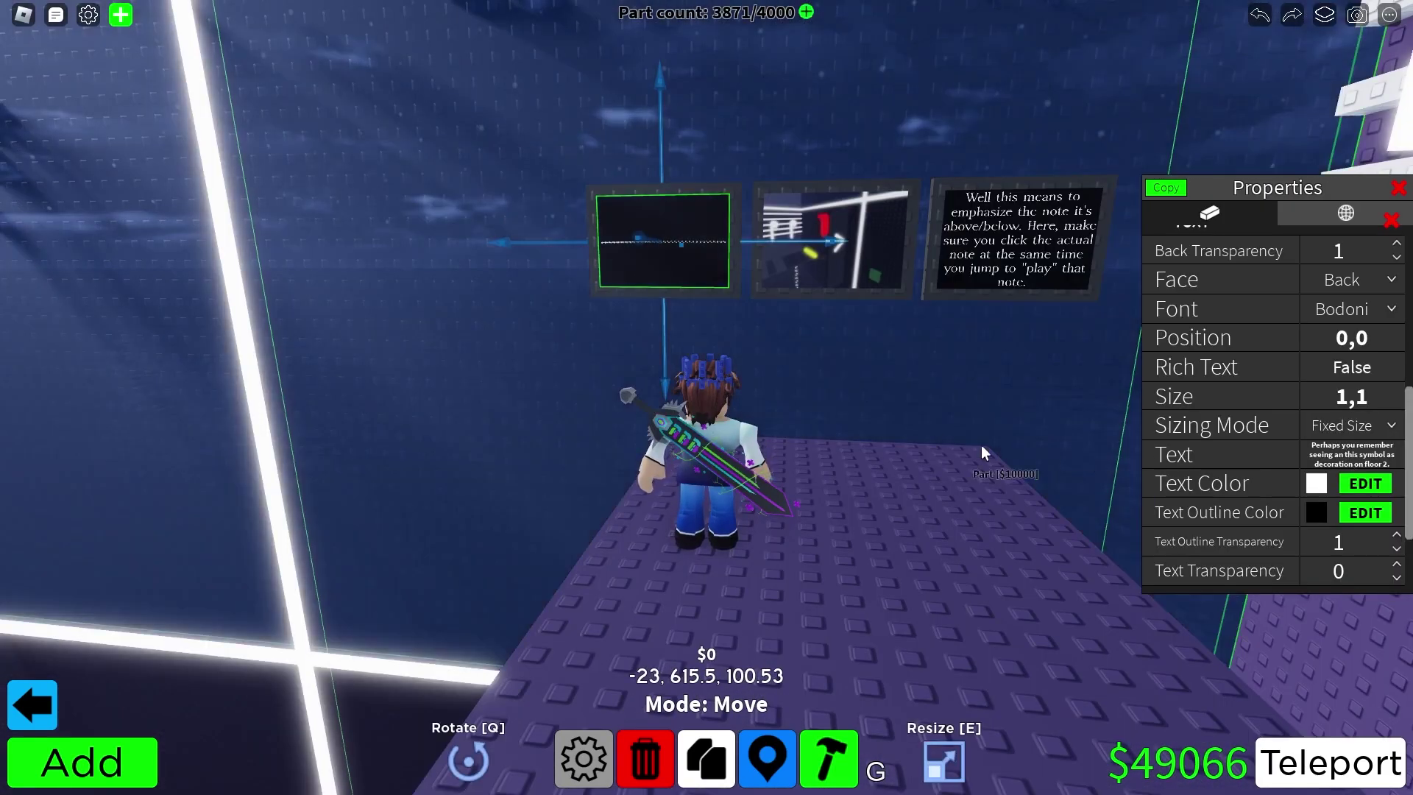
key(Return)
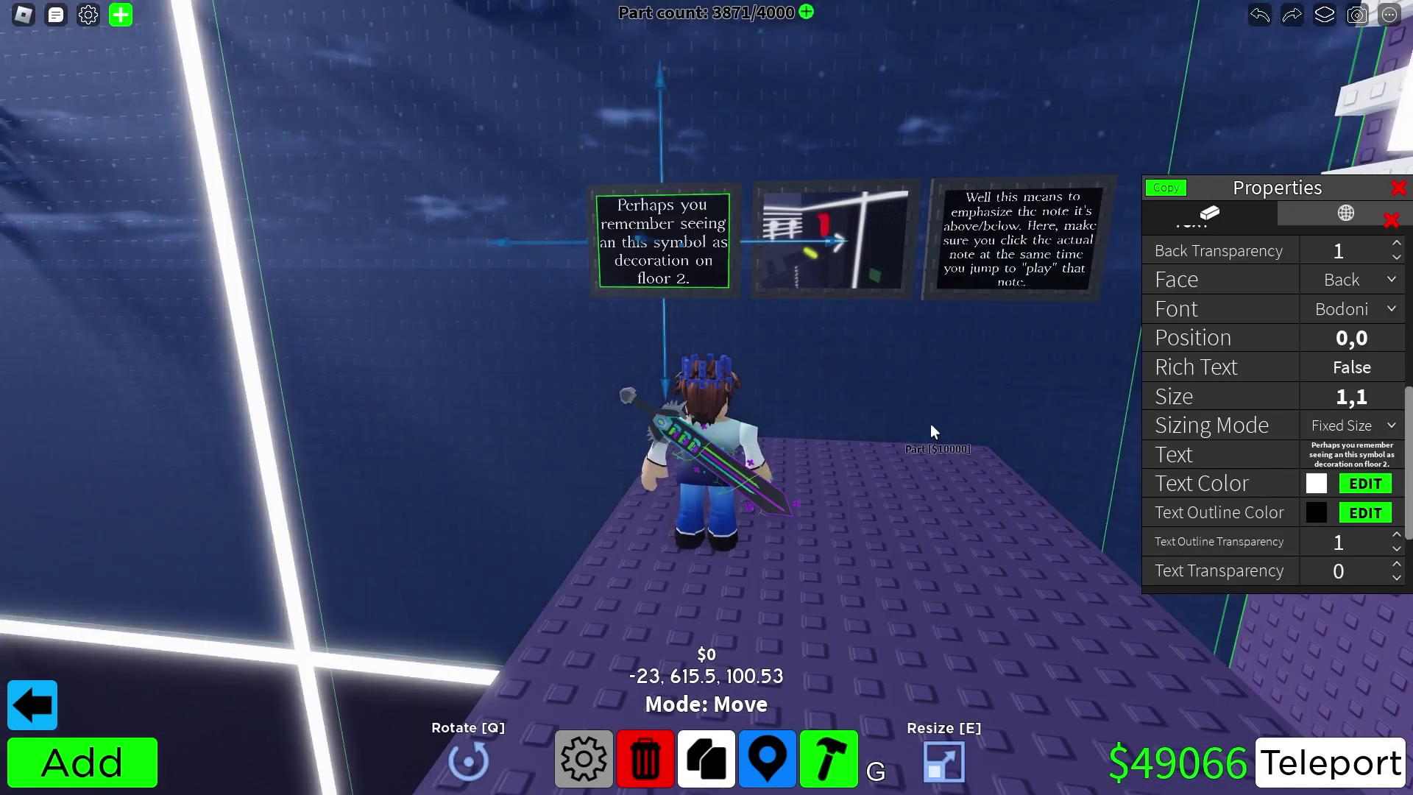
click(930, 422)
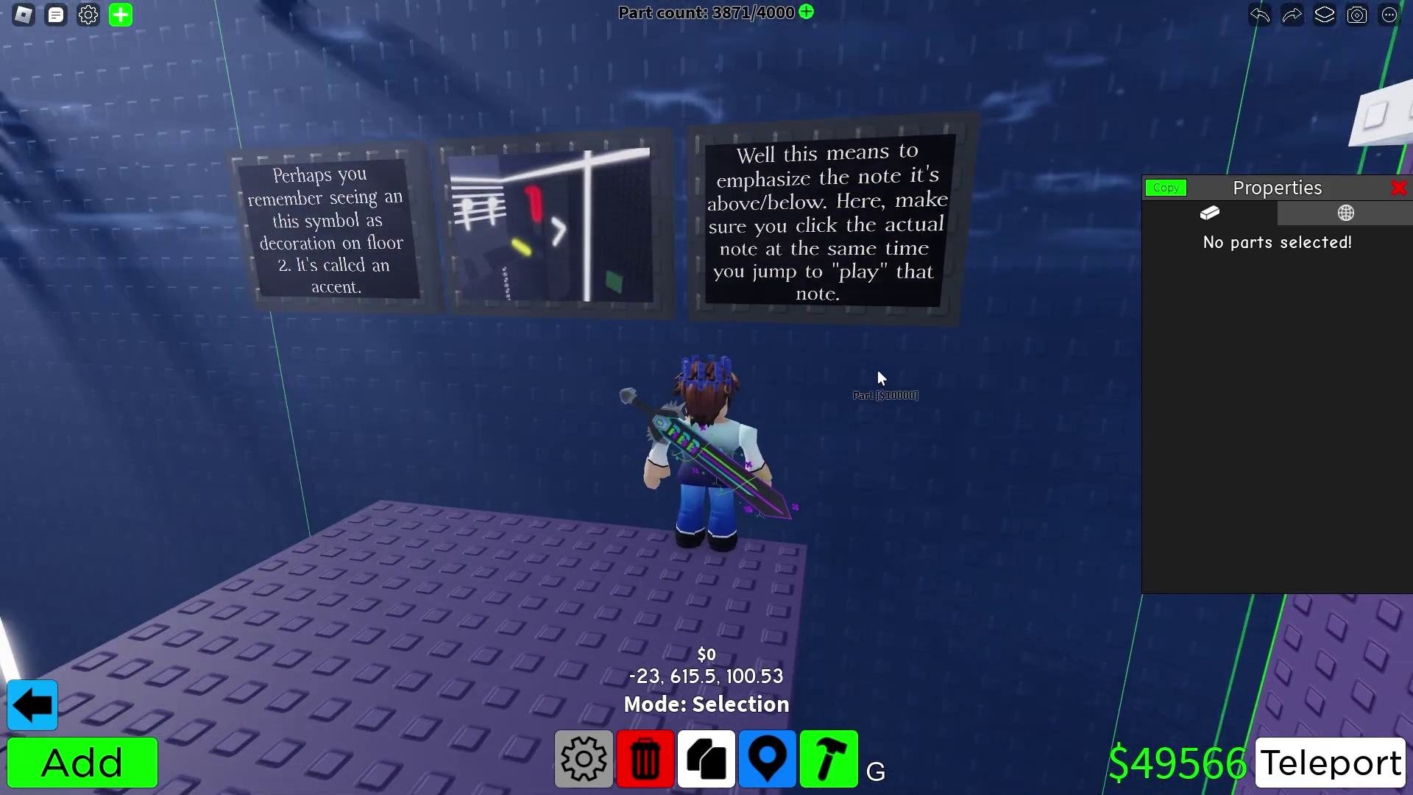
scroll(877, 370, up, 2)
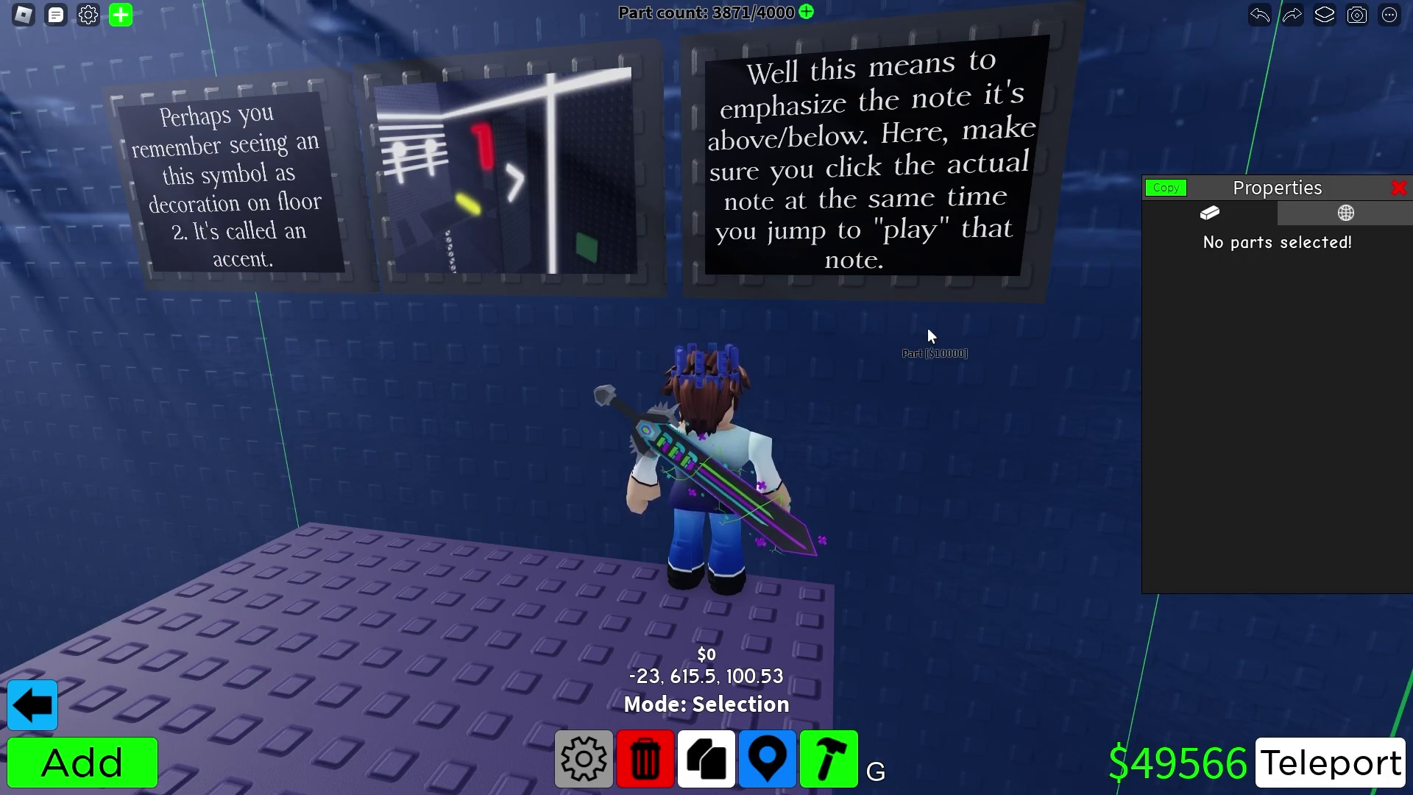
key(Left)
scroll(740, 252, up, 2)
scroll(740, 251, down, 3)
Clone the '>' accent arrow part on the 3/4 staff wall.
key(Left)
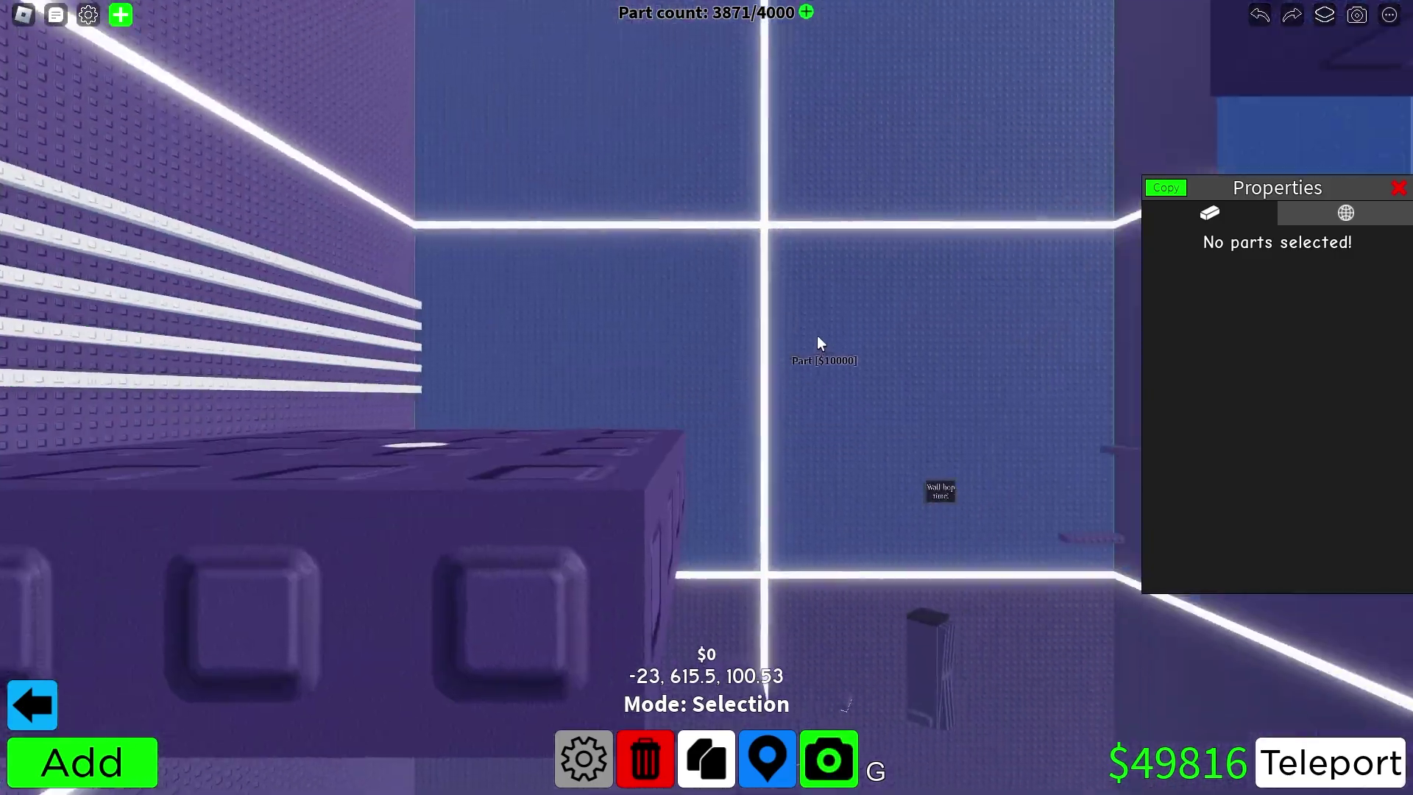
scroll(817, 335, down, 3)
key(Left)
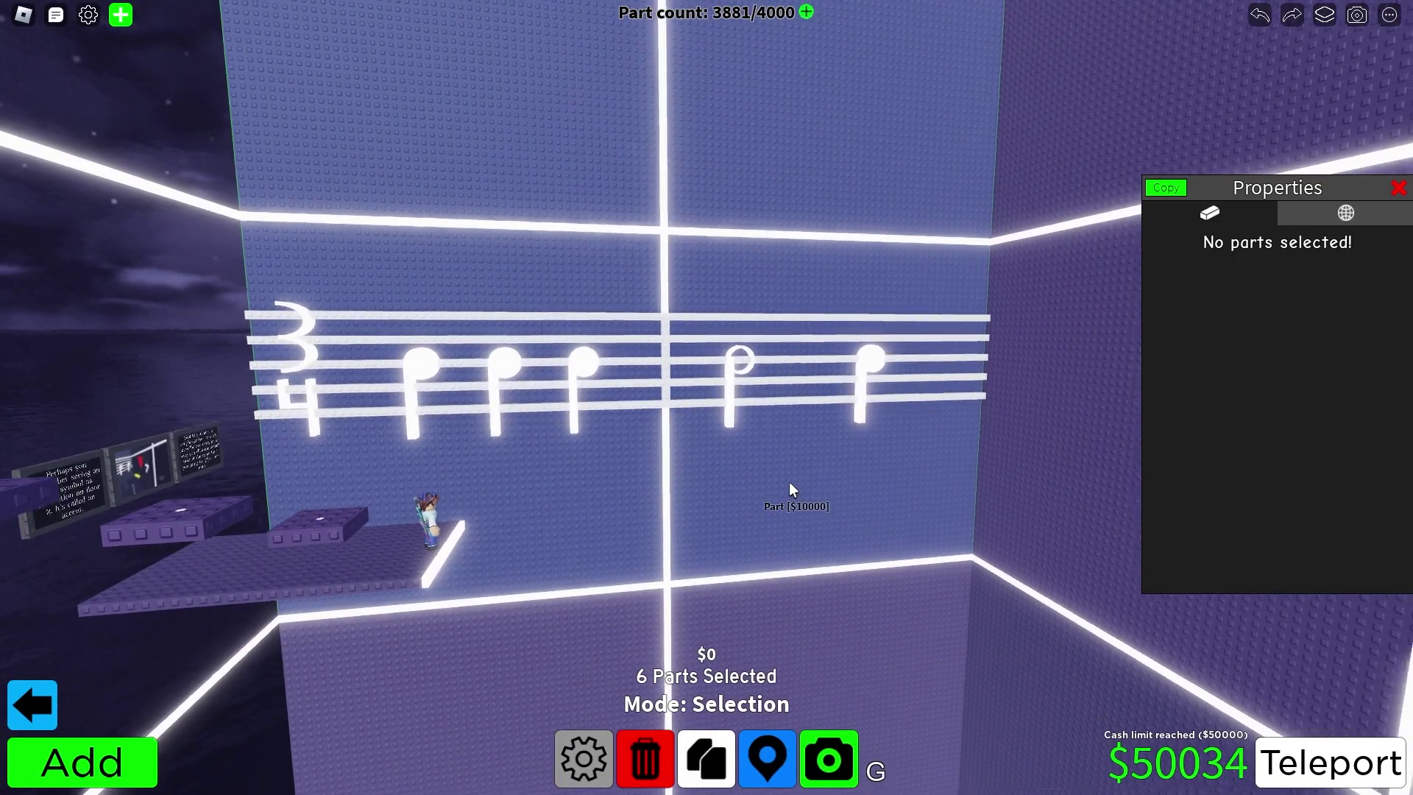
scroll(792, 490, down, 3)
scroll(791, 487, down, 5)
scroll(791, 487, up, 5)
scroll(789, 481, down, 5)
click(771, 184)
key(c)
key(e)
key(g)
key(g)
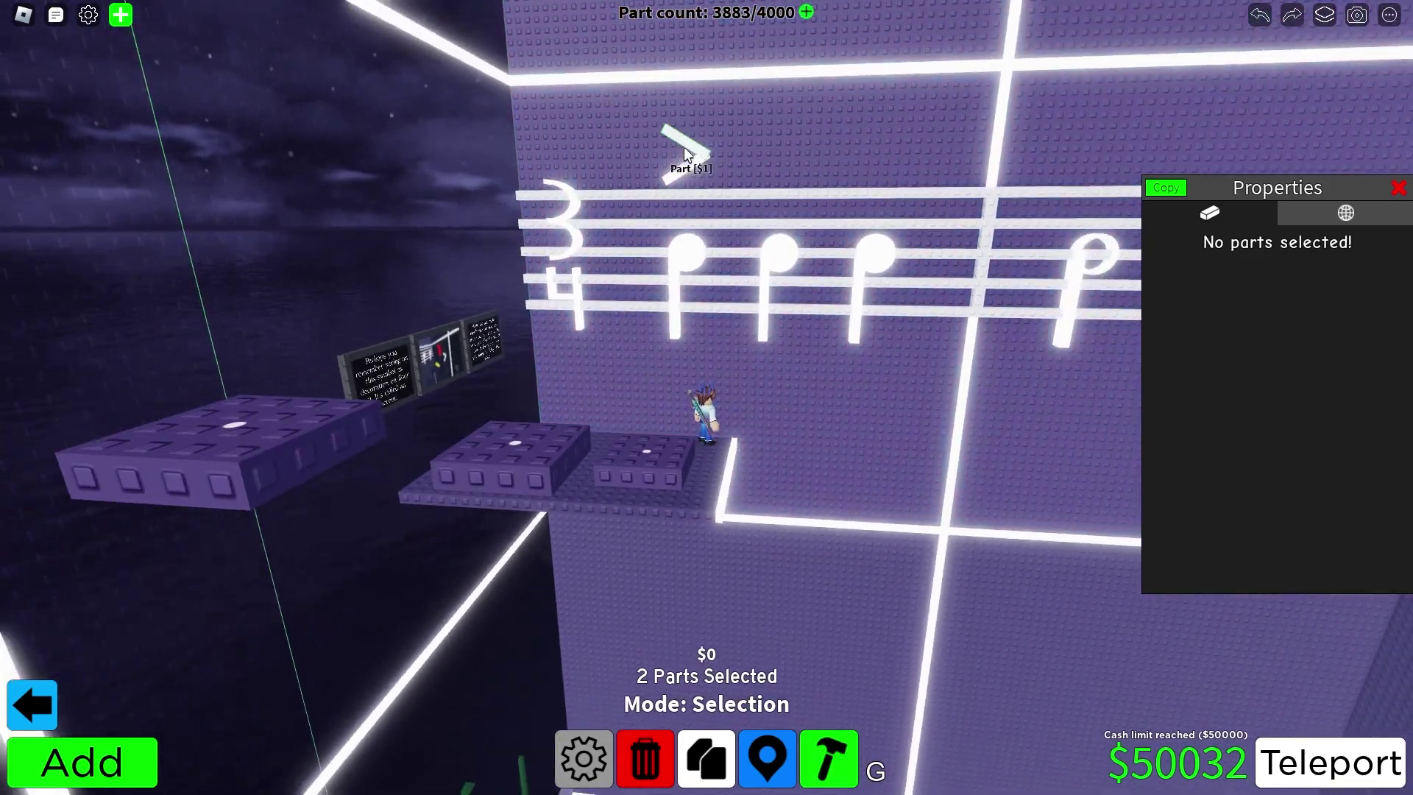
Clone two more accent arrows and move the copy above the fourth note.
click(684, 151)
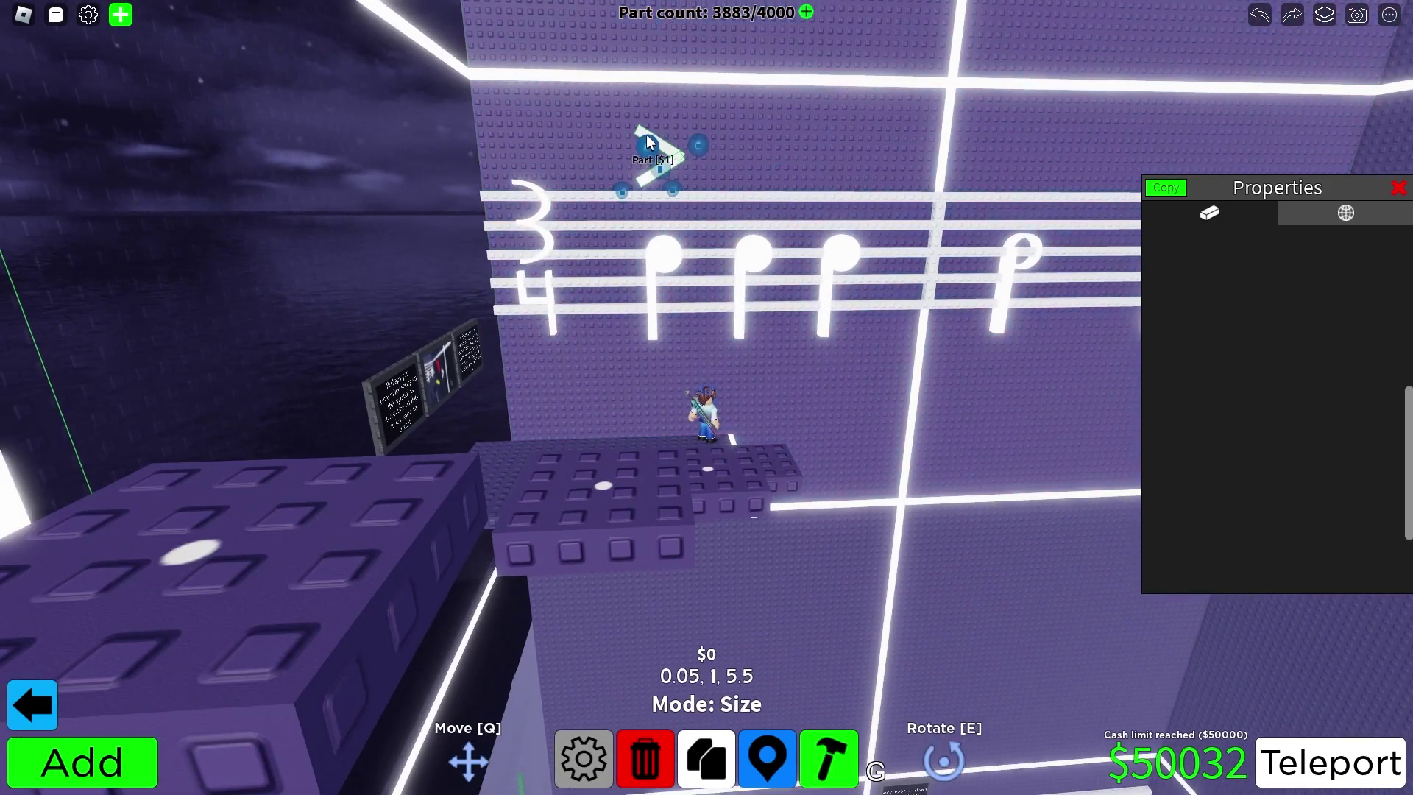
shift+click(648, 140)
key(c)
key(q)
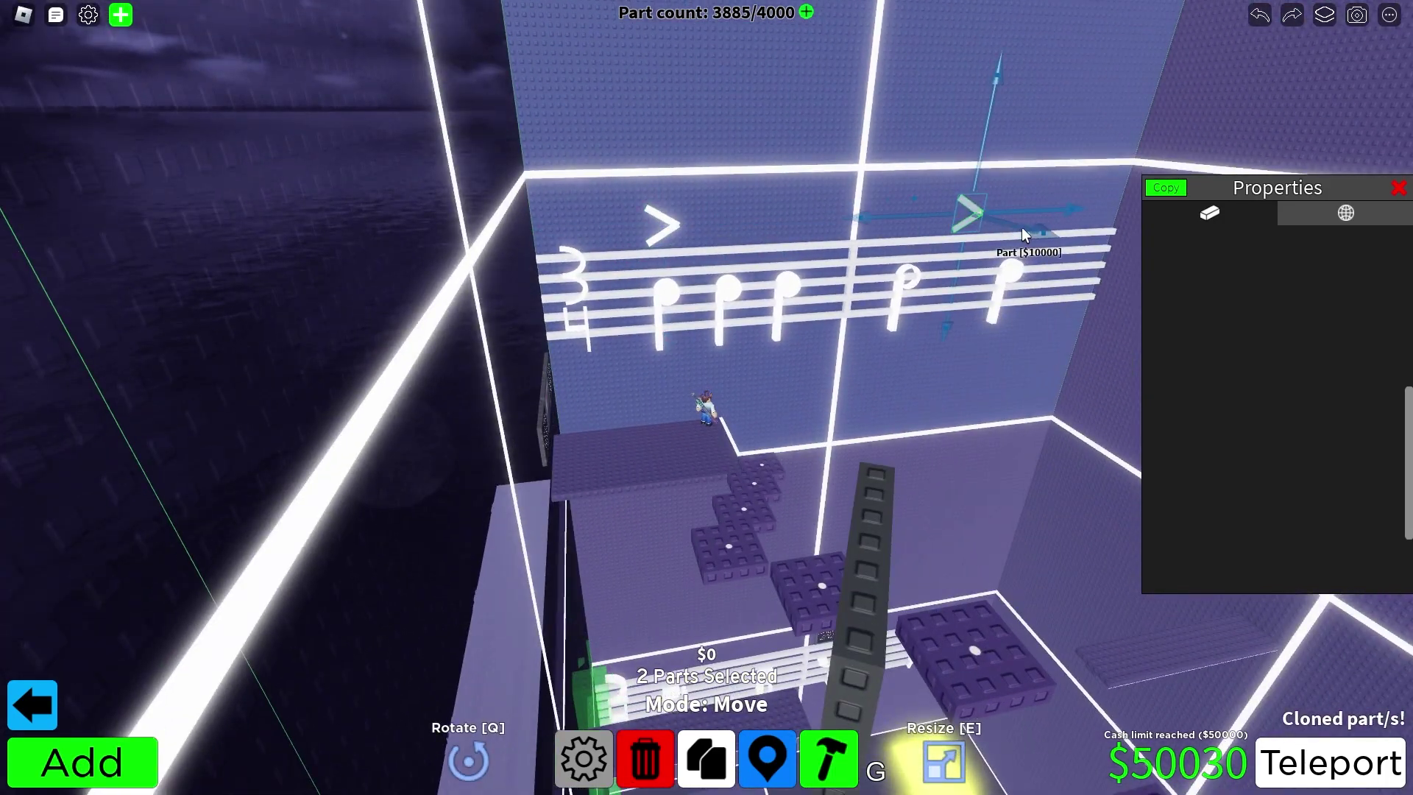
drag(1024, 234, 973, 227)
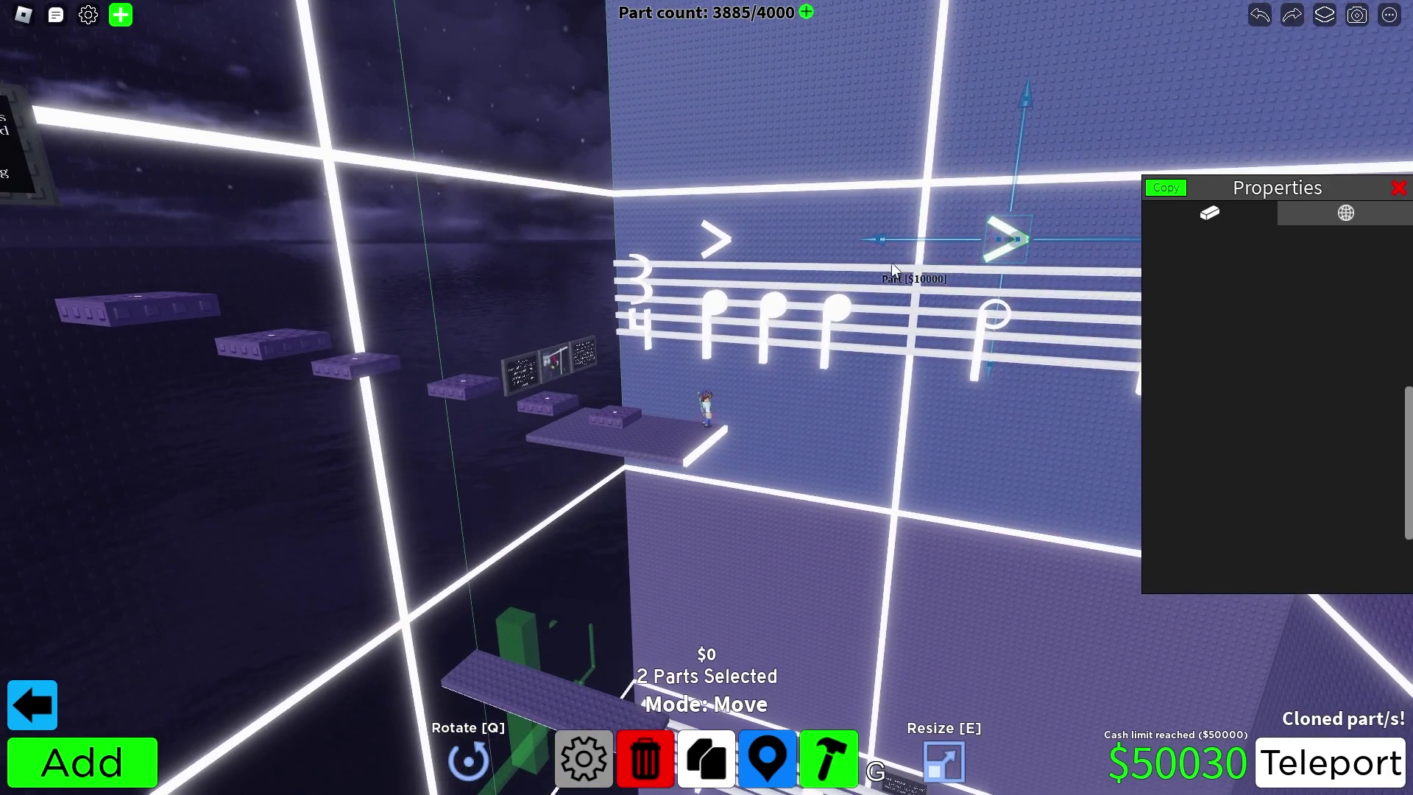
key(q)
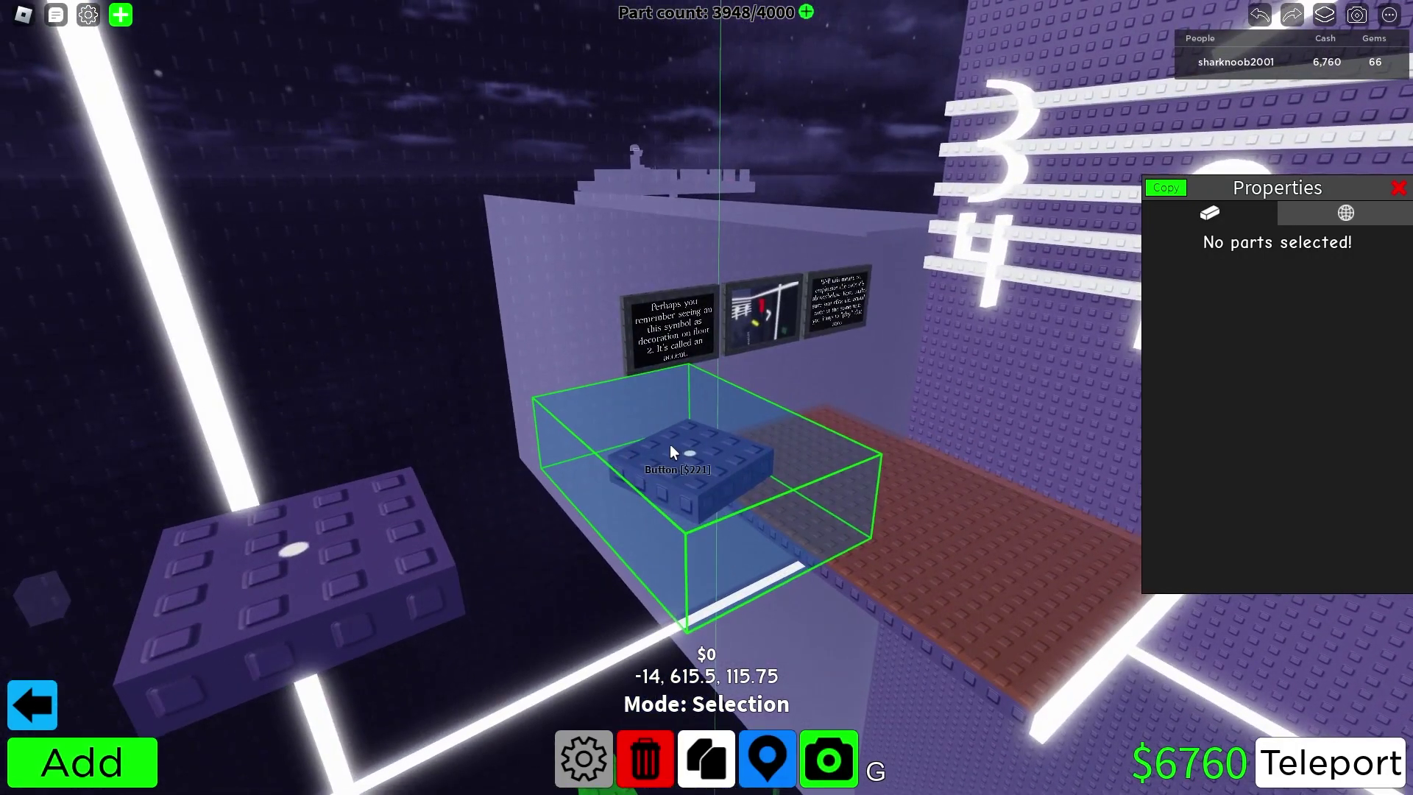
Inspect the first staff note's Behaviour click settings.
click(679, 450)
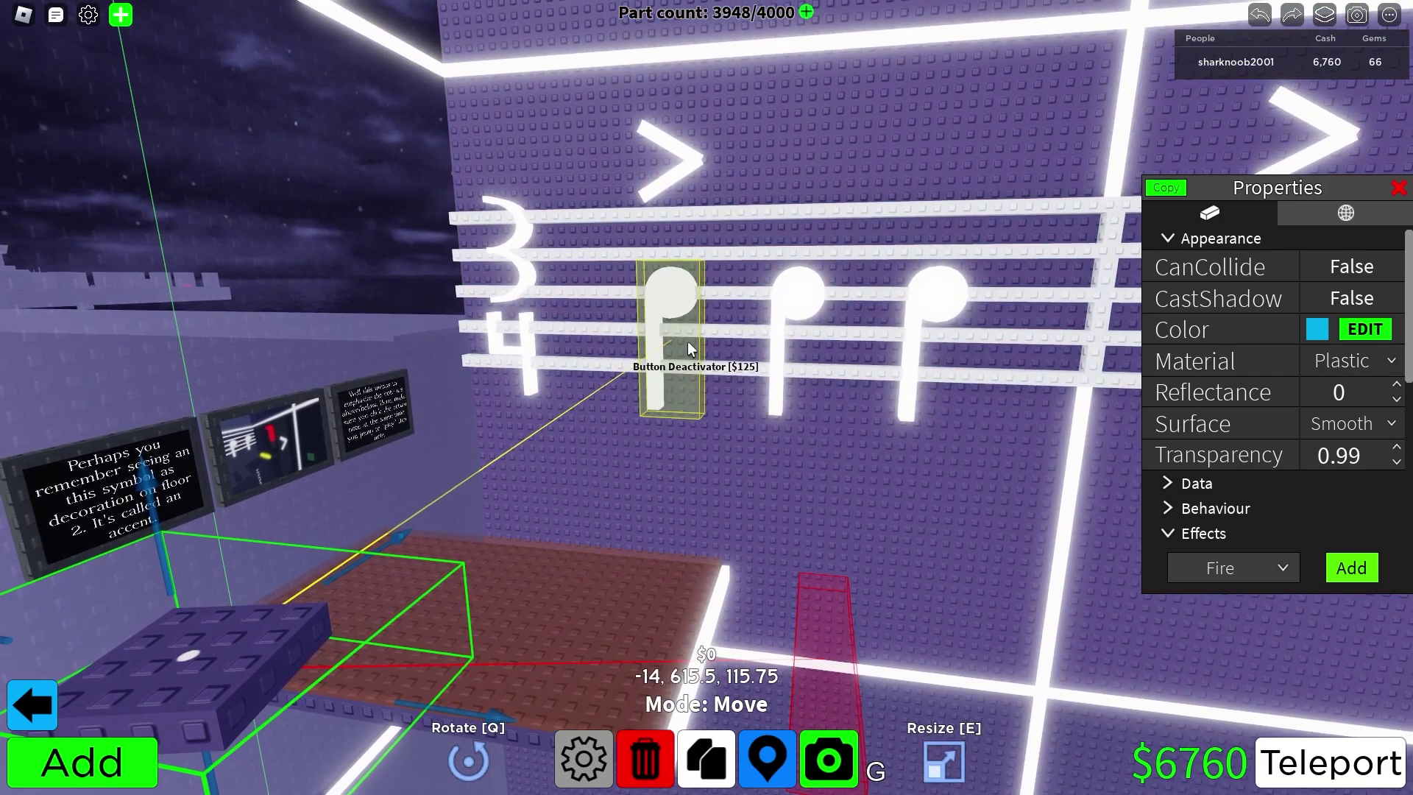
click(669, 346)
scroll(1221, 361, down, 5)
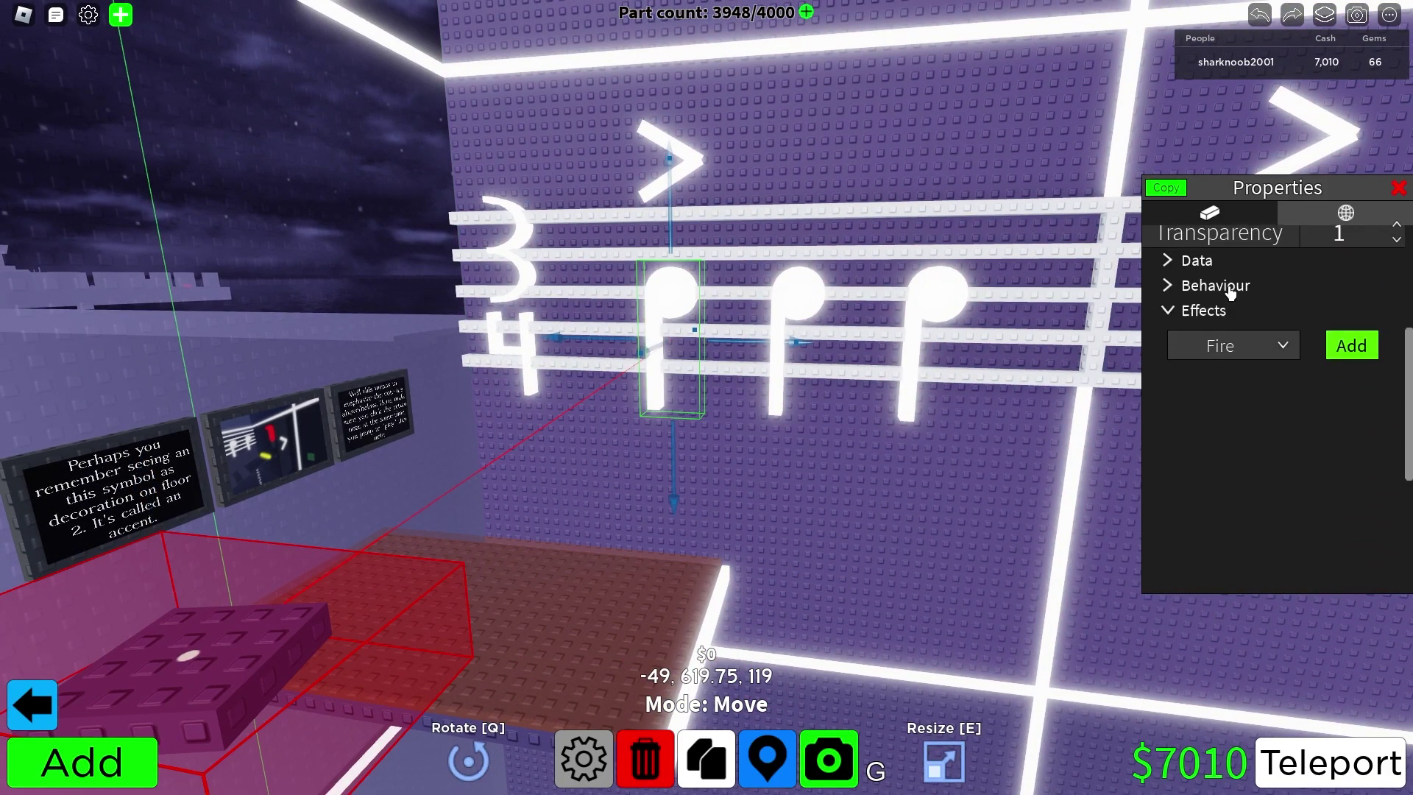
click(1230, 295)
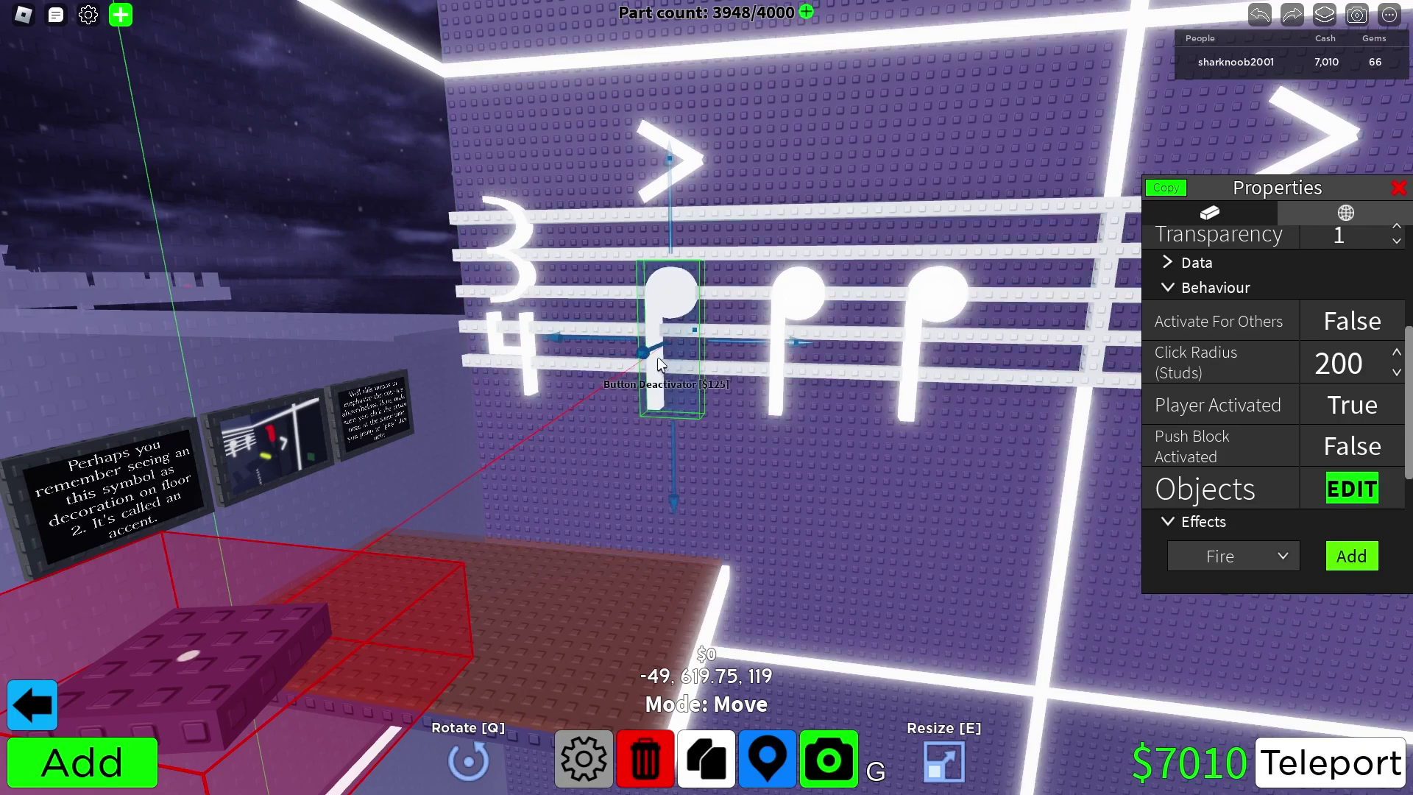
Face the note wall and select the small button part below the staff.
key(a)
key(d)
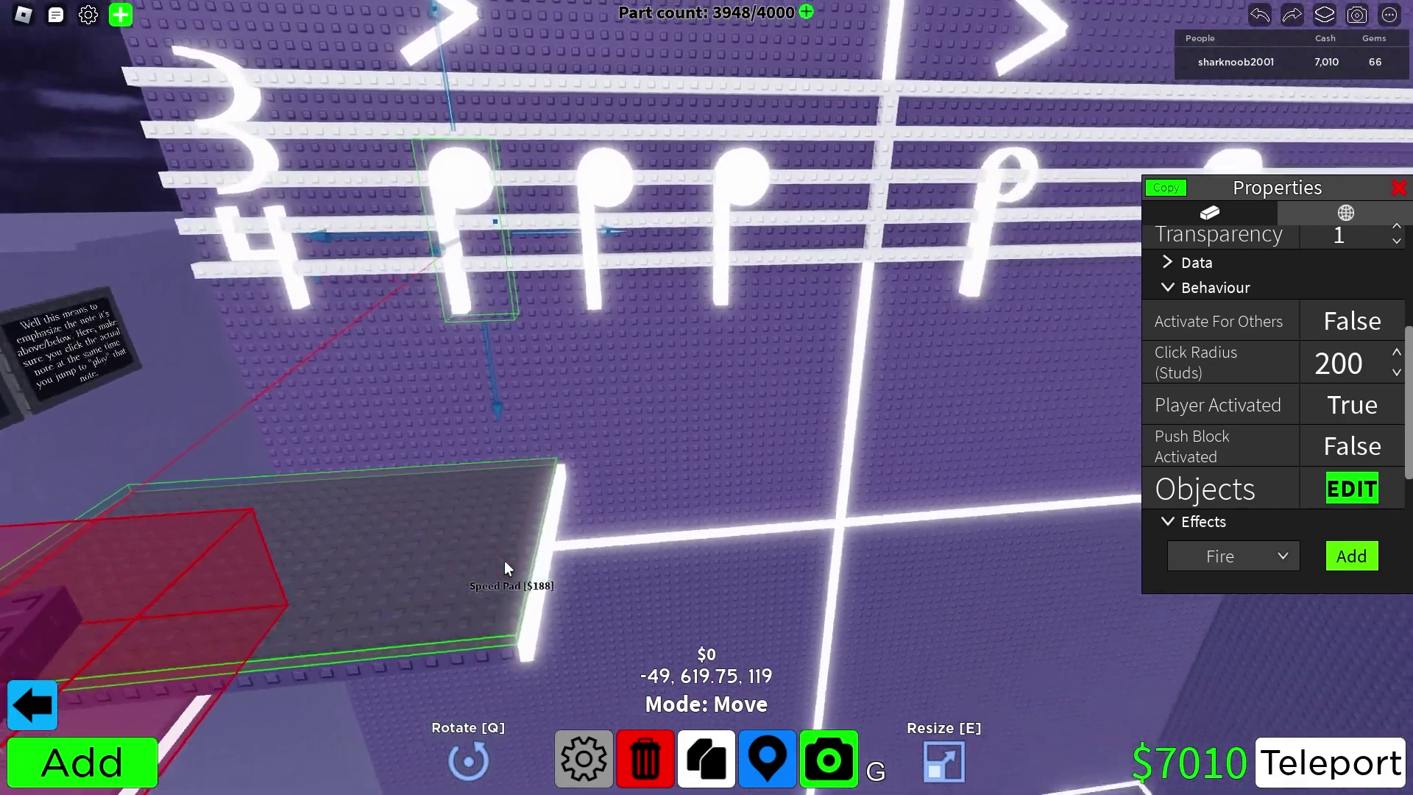
key(d)
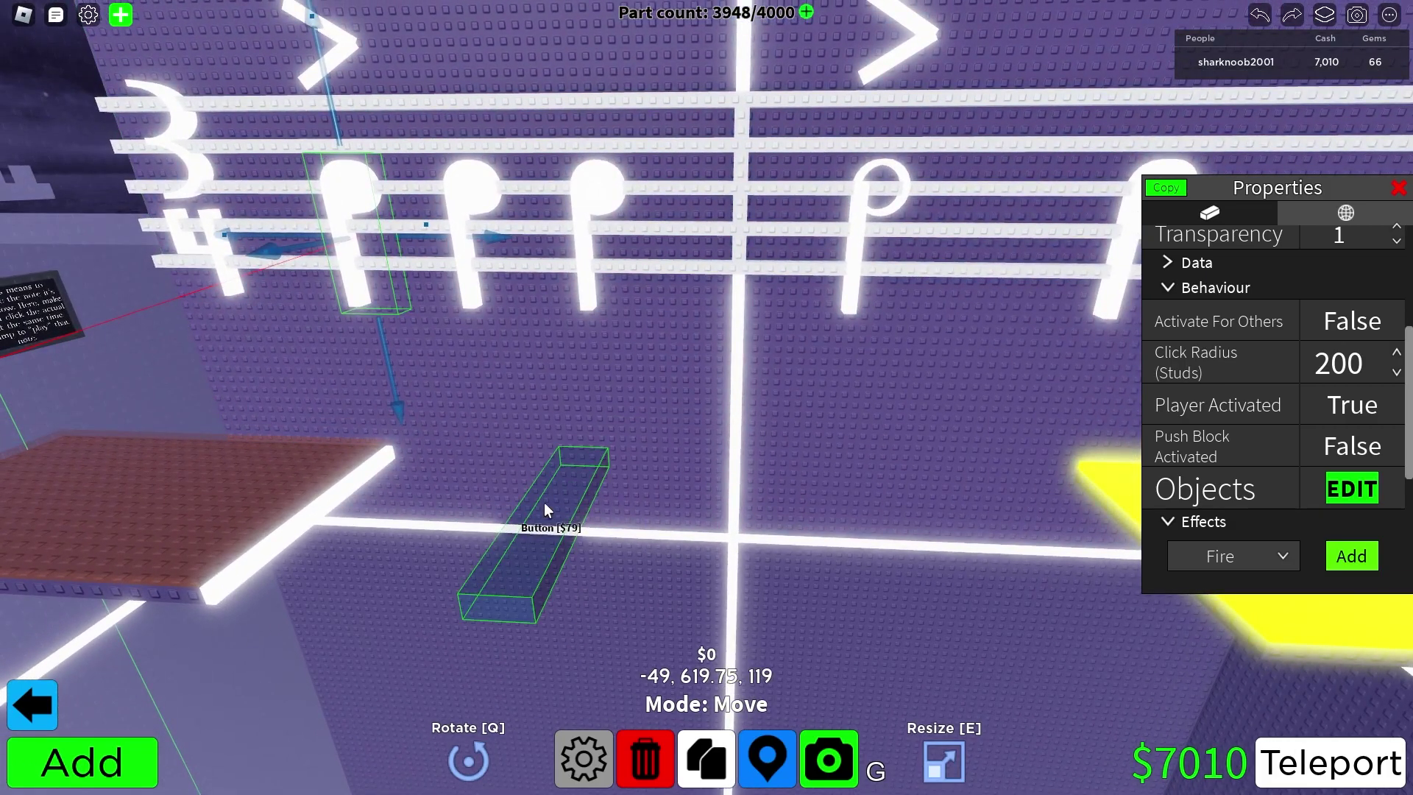
click(550, 501)
key(d)
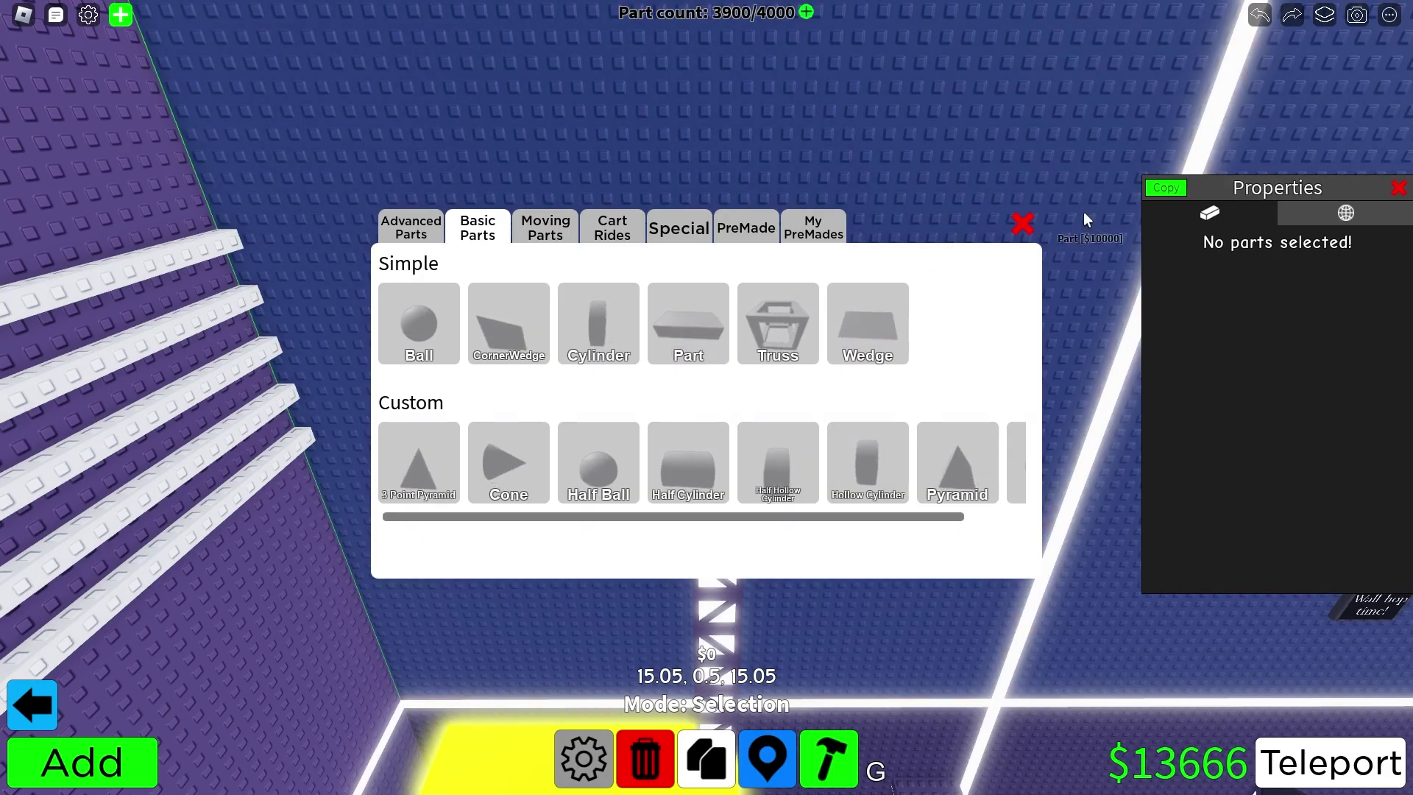
Zoom in on the tie and legato signs, then walk across the legato platforms to the teleporter.
click(1022, 223)
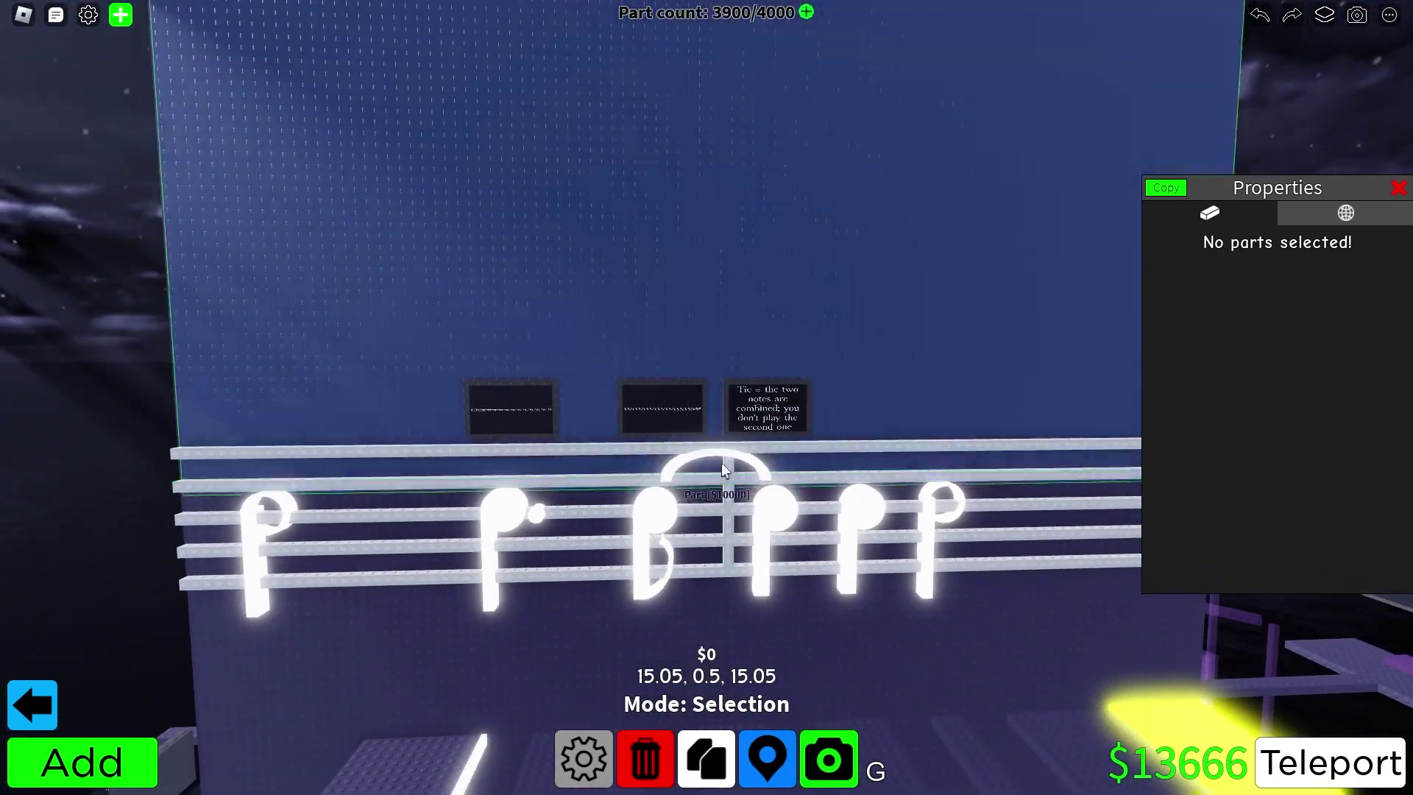
scroll(669, 488, up, 5)
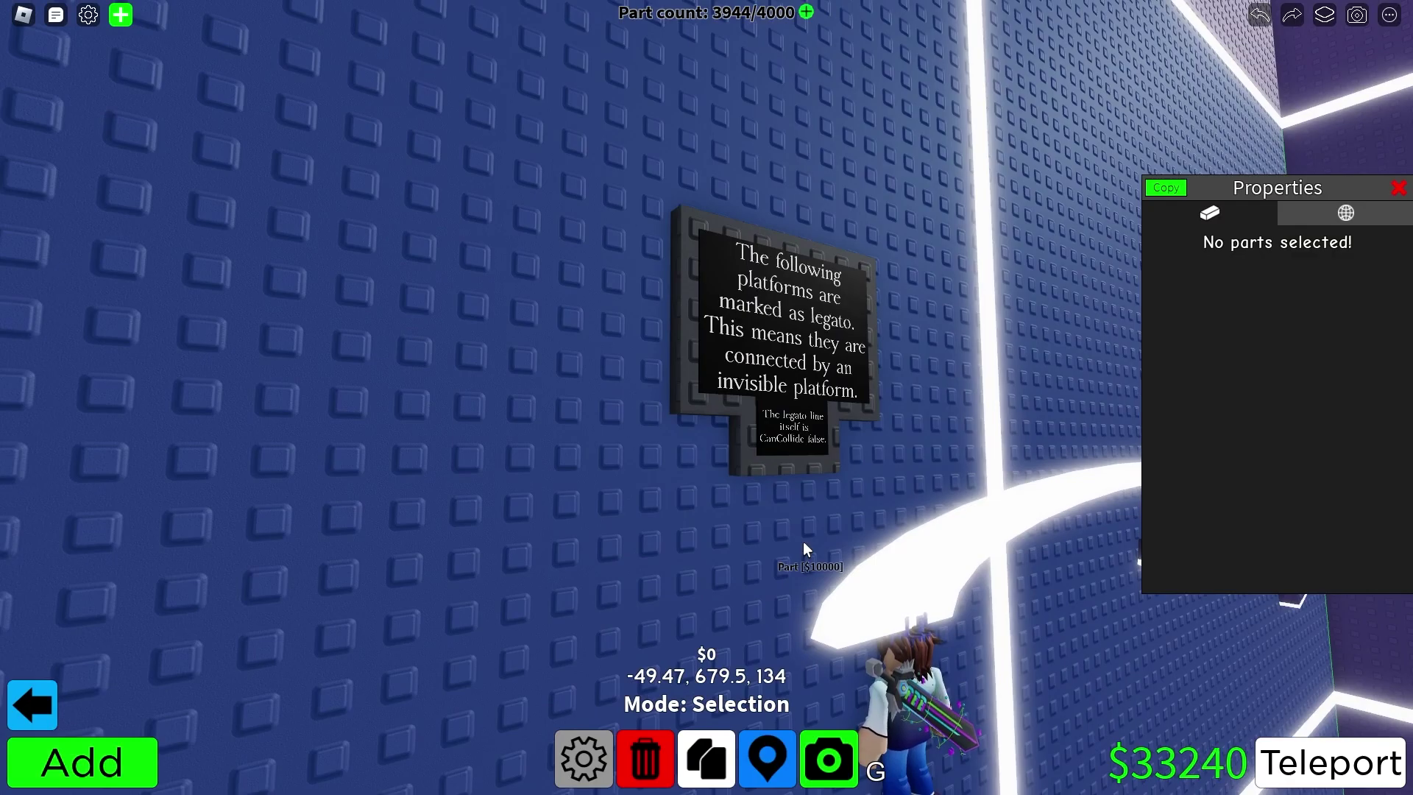
scroll(804, 546, up, 5)
scroll(826, 554, down, 10)
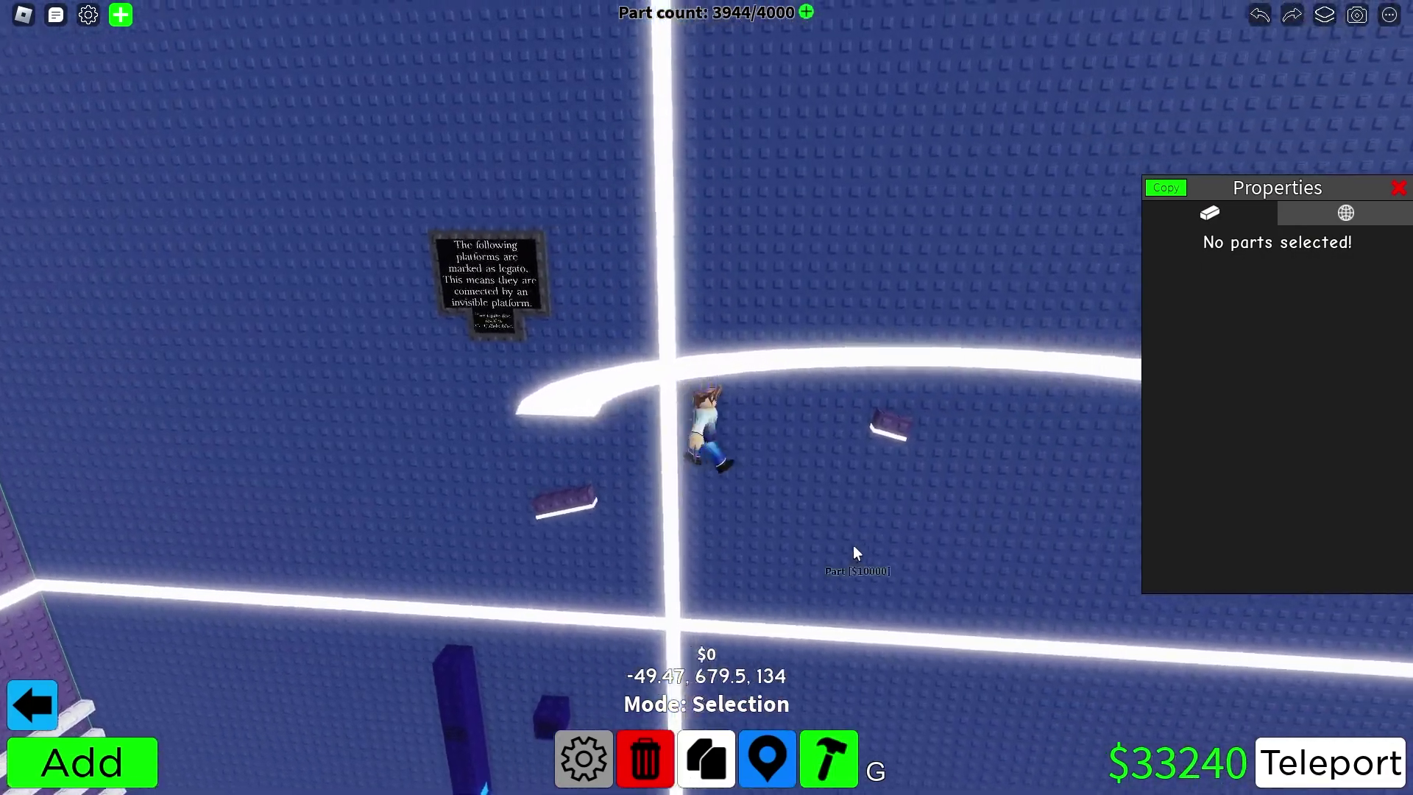
key(d)
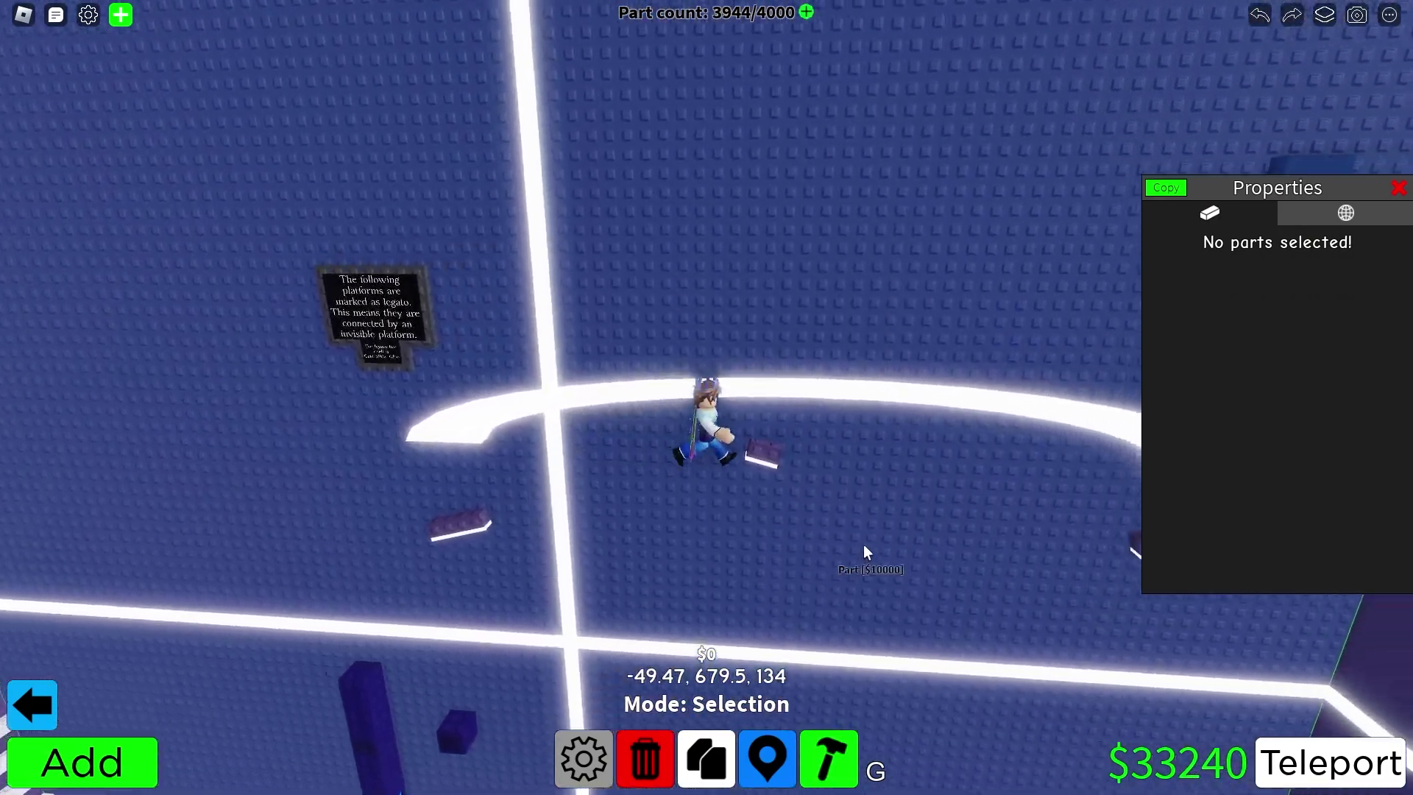
key(d)
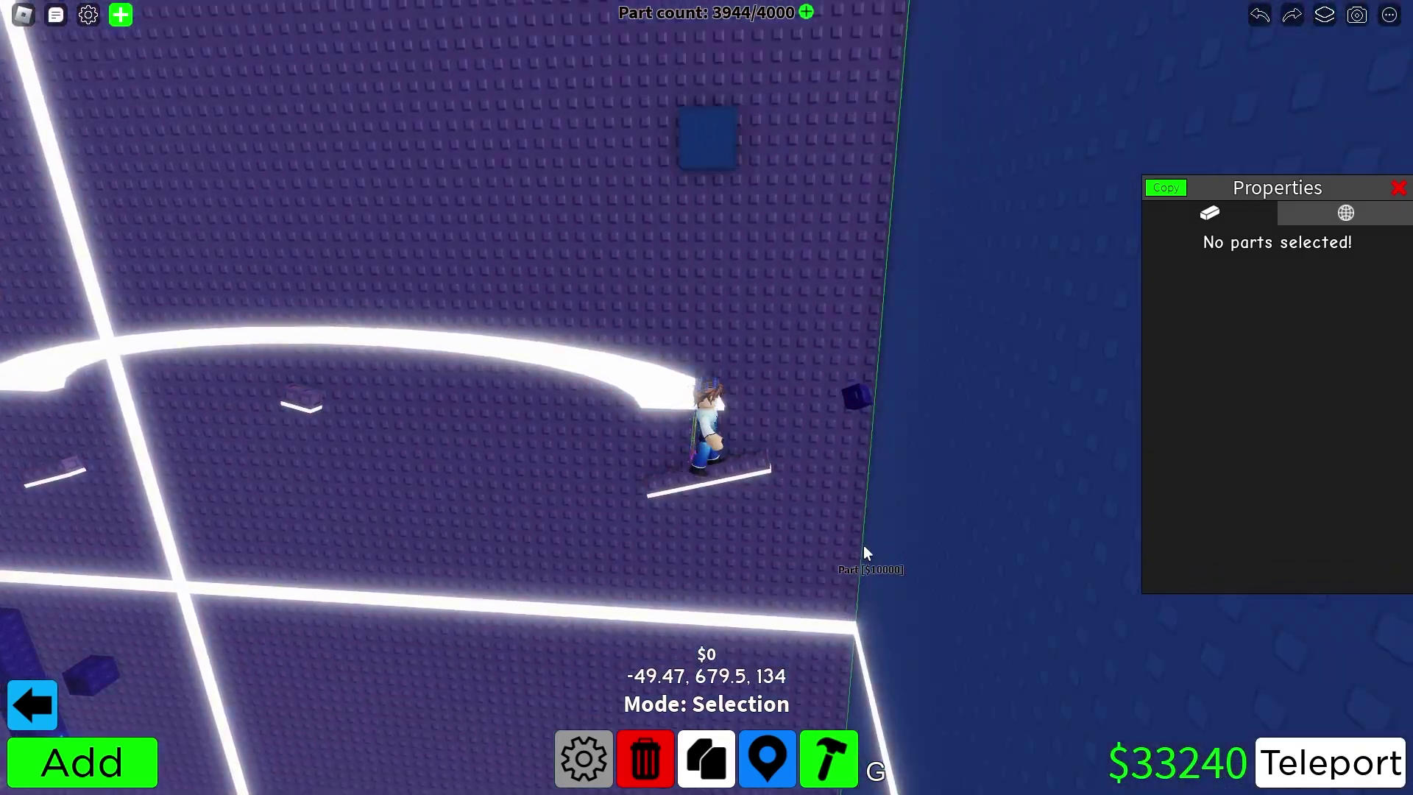
key(shift)
key(shift)
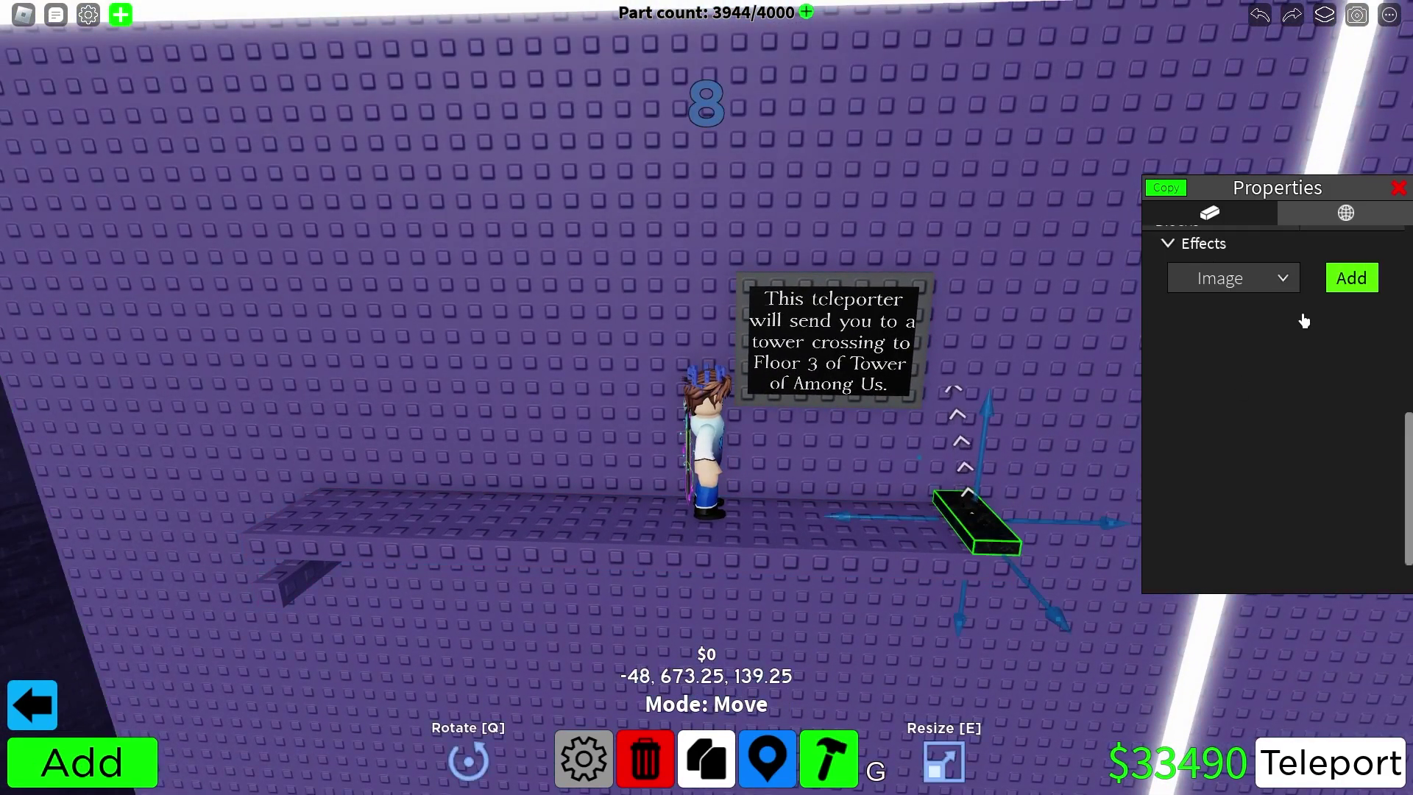
Teleport down into the red lava room of the Among Us tower.
key(t)
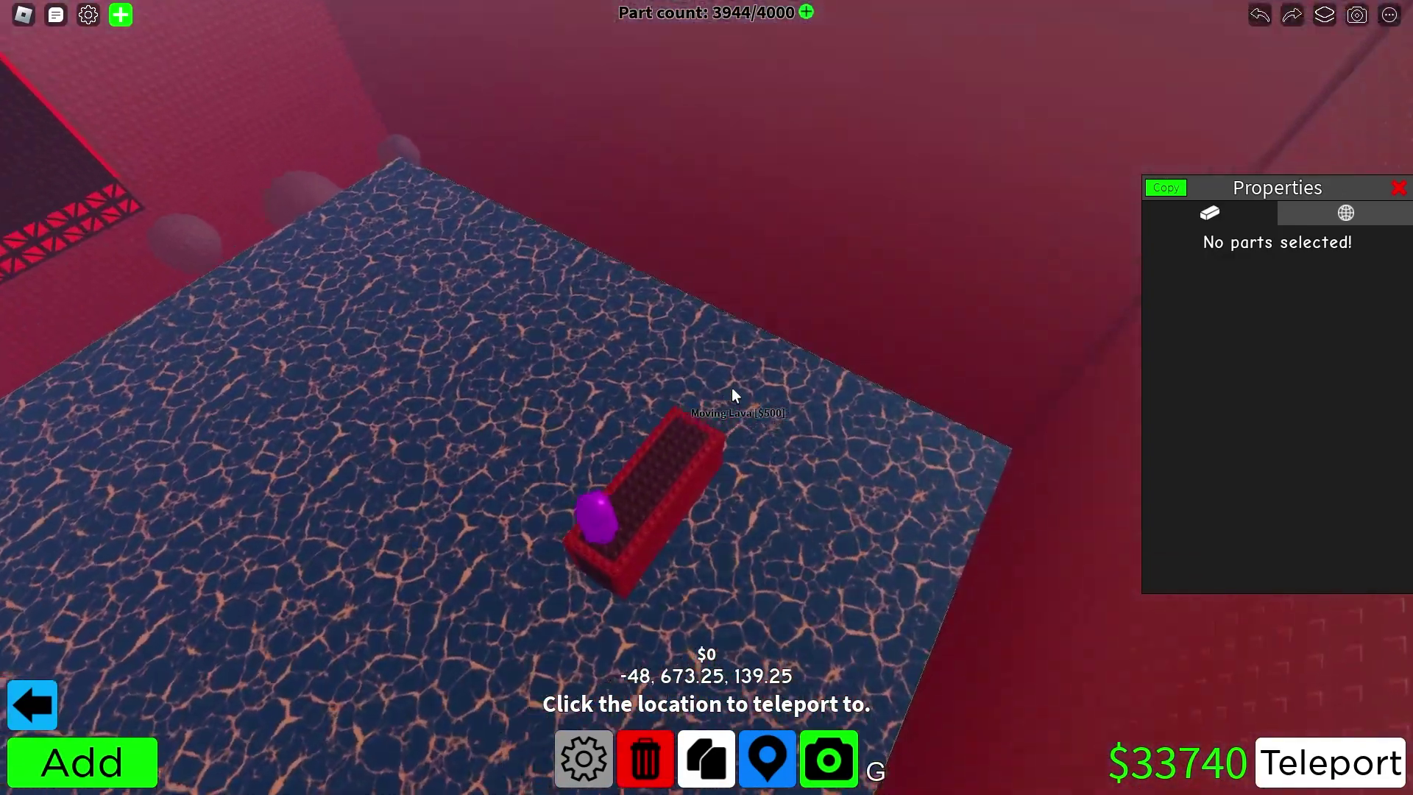
scroll(731, 387, up, 5)
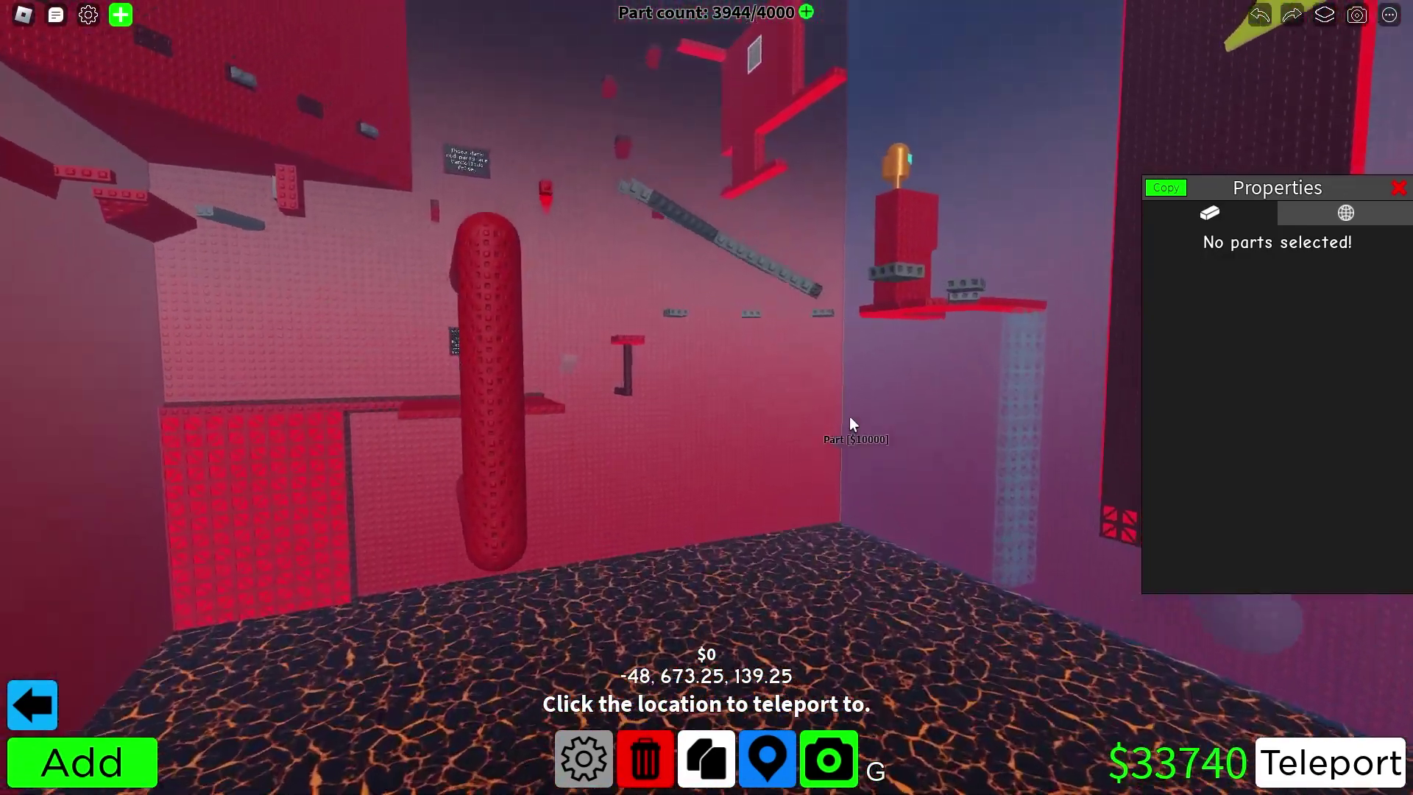
Go to the timing-jumps room, raise the moving lava about 20 studs, and thicken a part to 1.75.
click(849, 417)
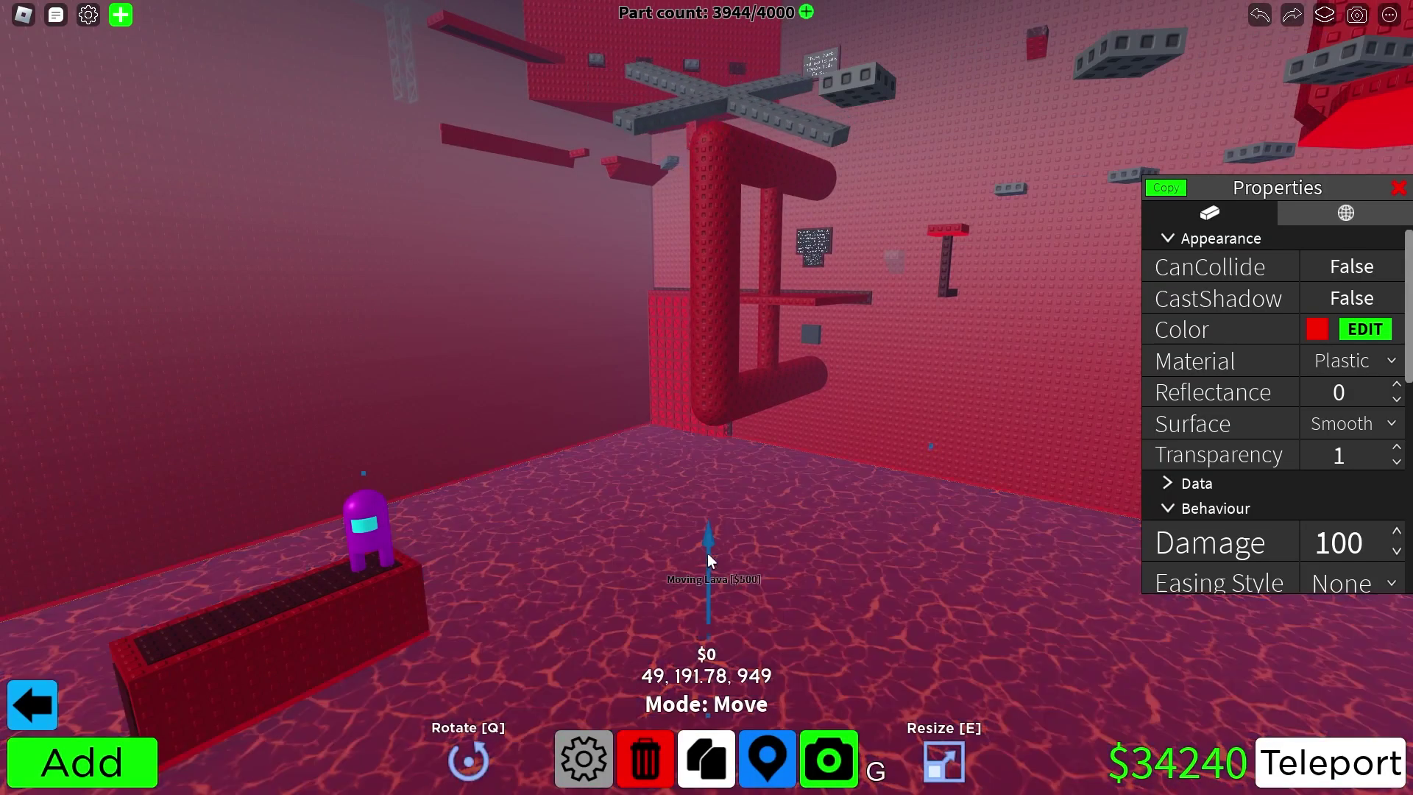
drag(707, 558, 726, 256)
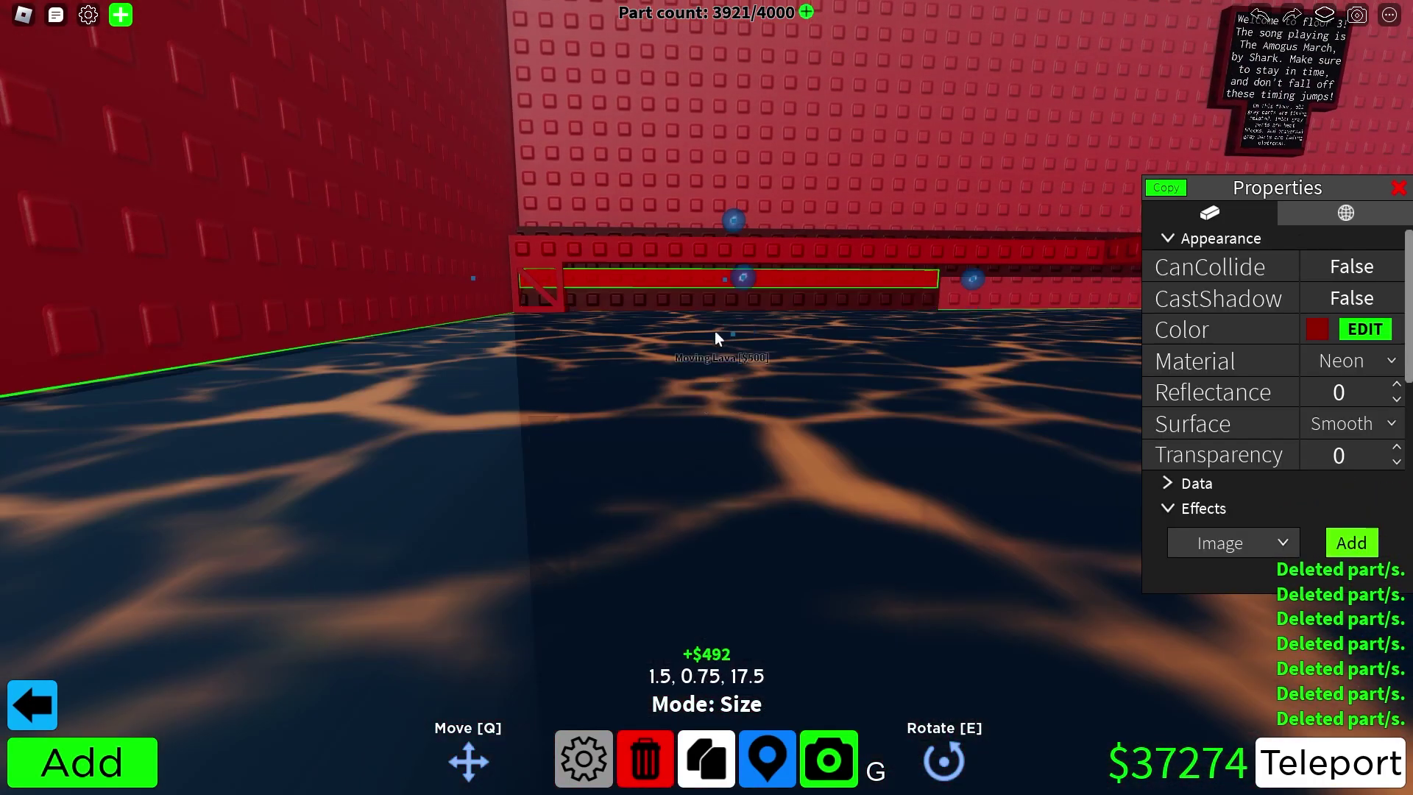
drag(713, 329, 718, 356)
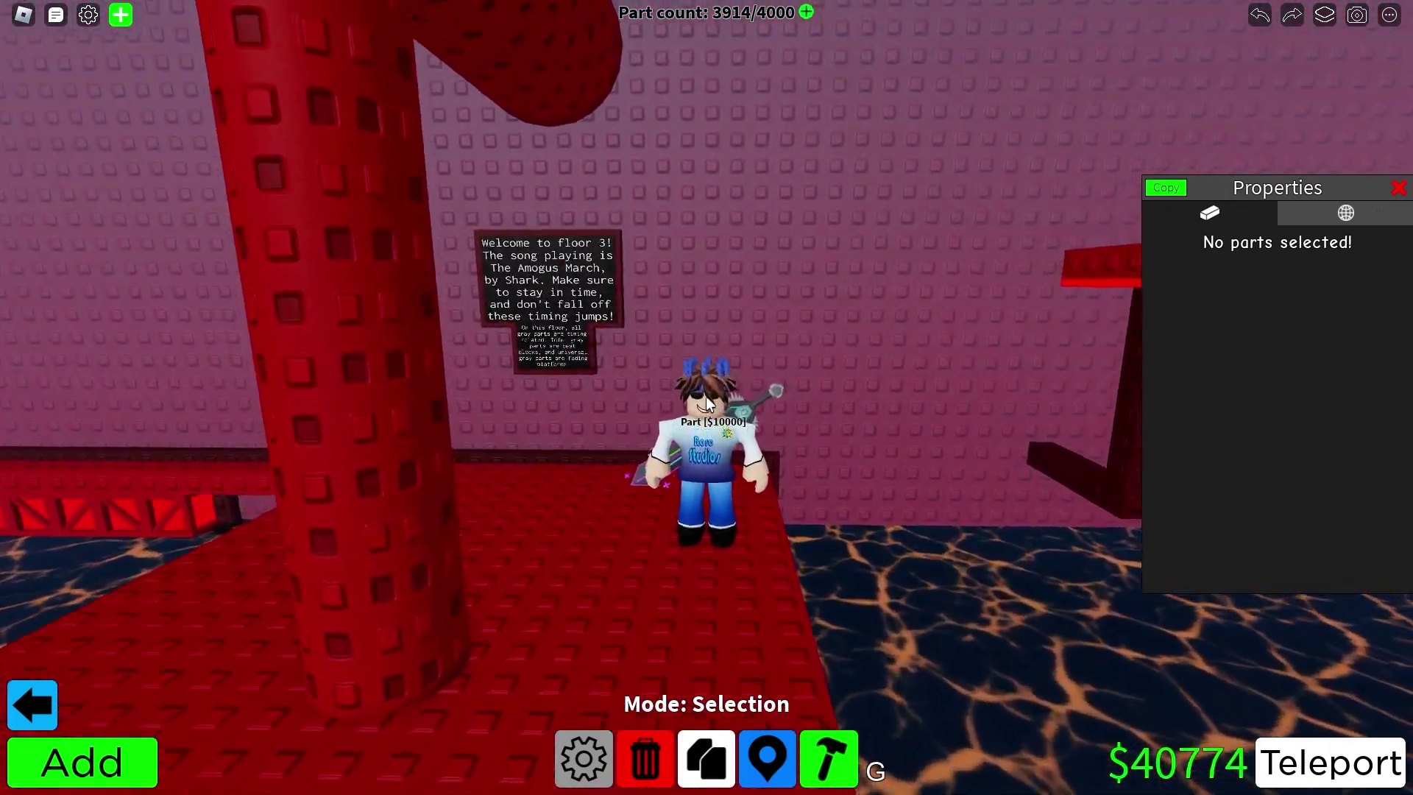
Fly the camera over to the trumpet tower and delete the red block parts there.
key(shift)
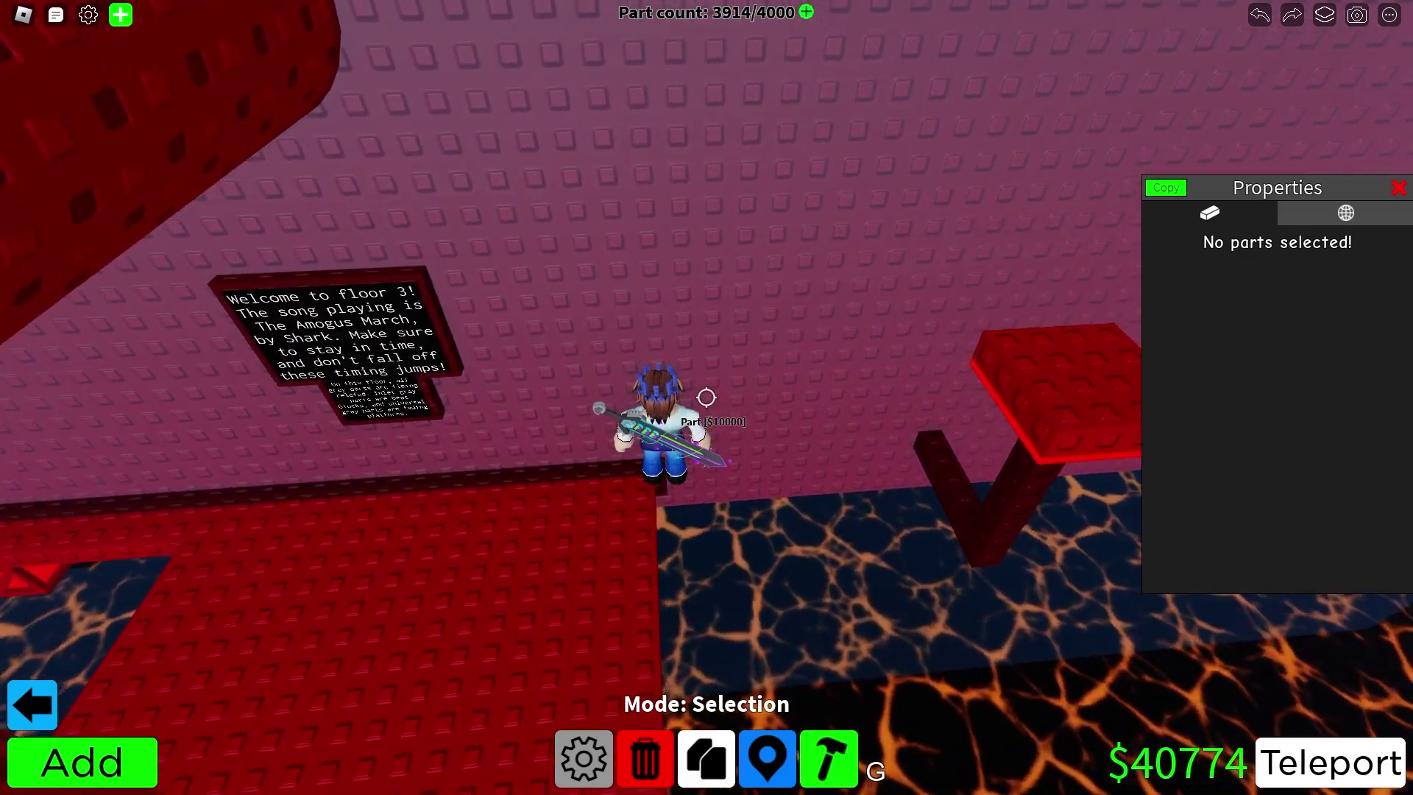
click(705, 396)
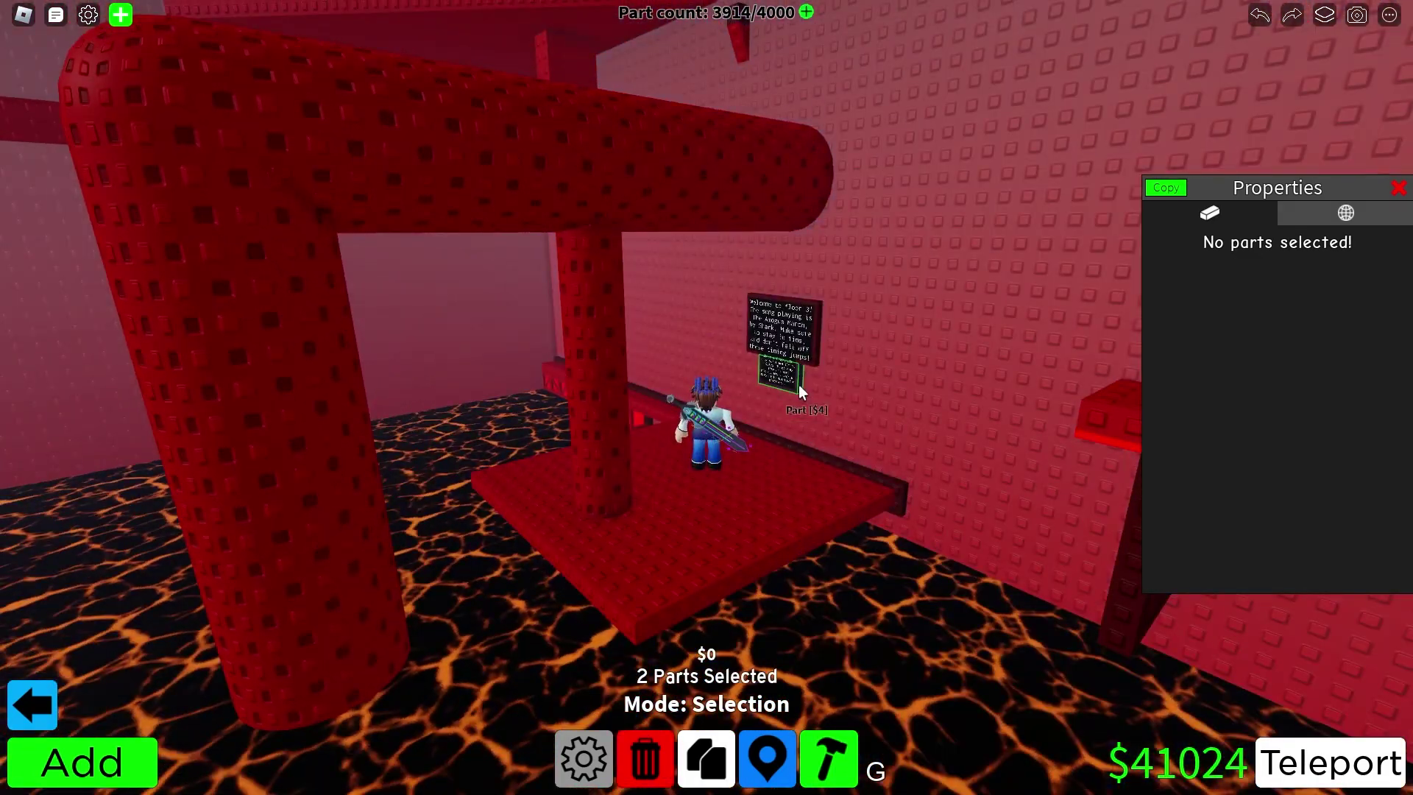
key(Right)
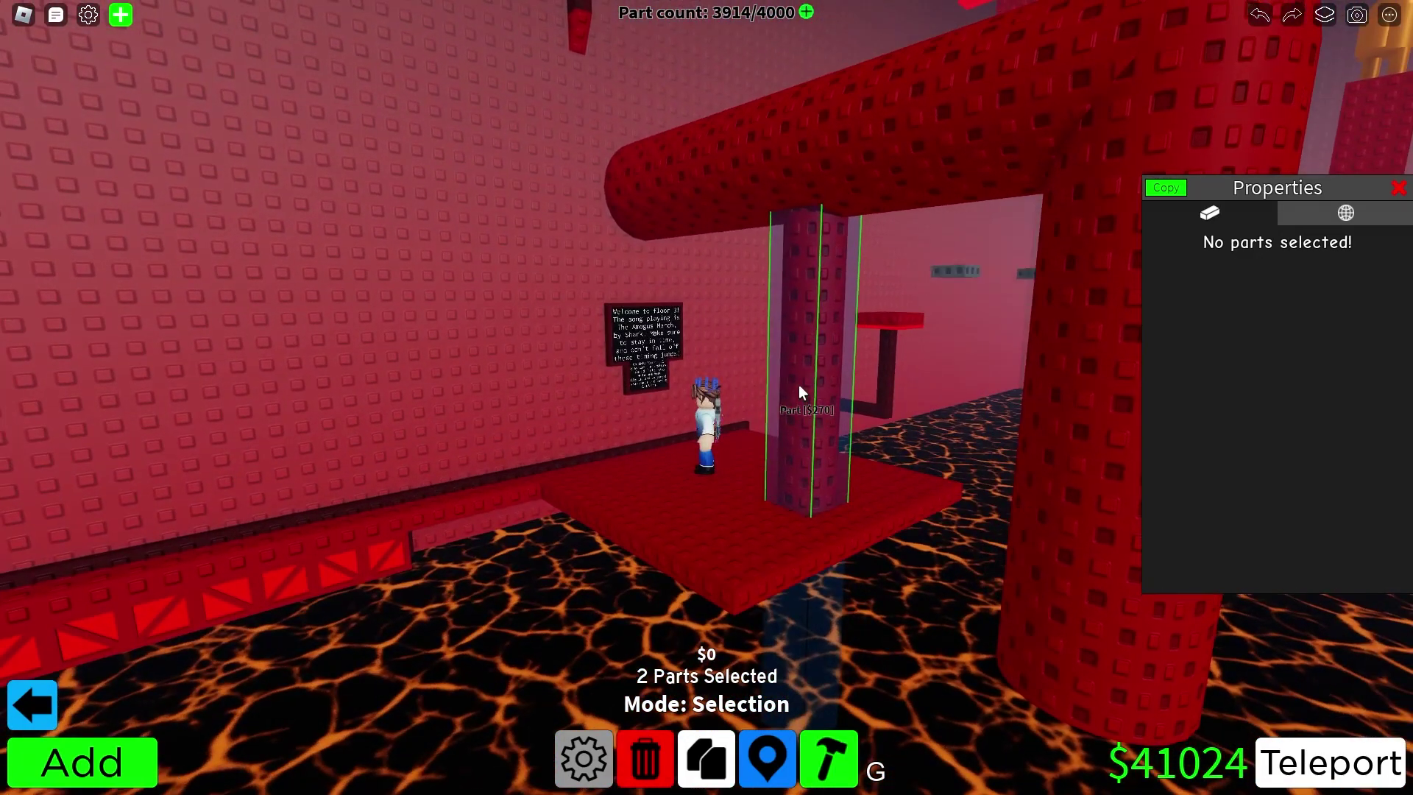
key(Right)
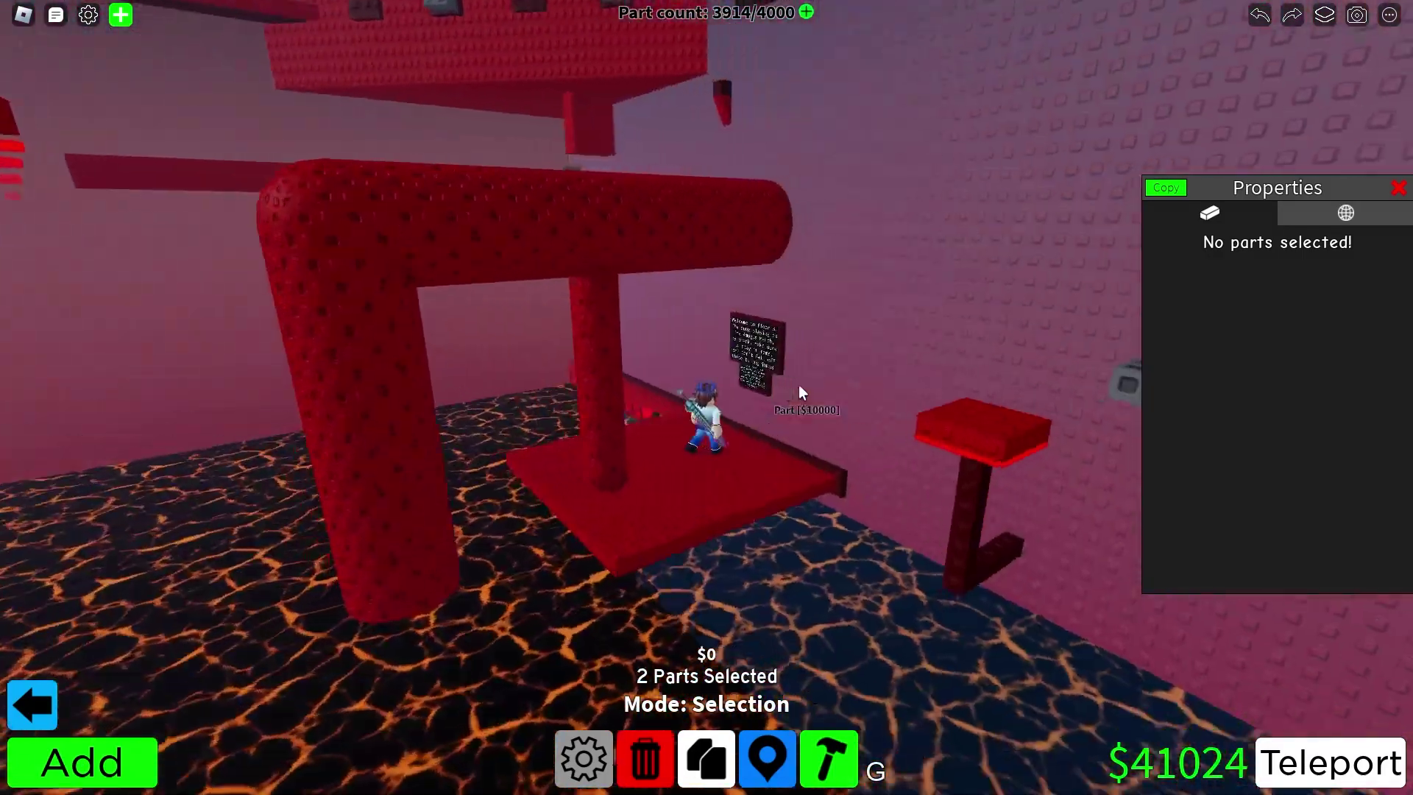
key(Right)
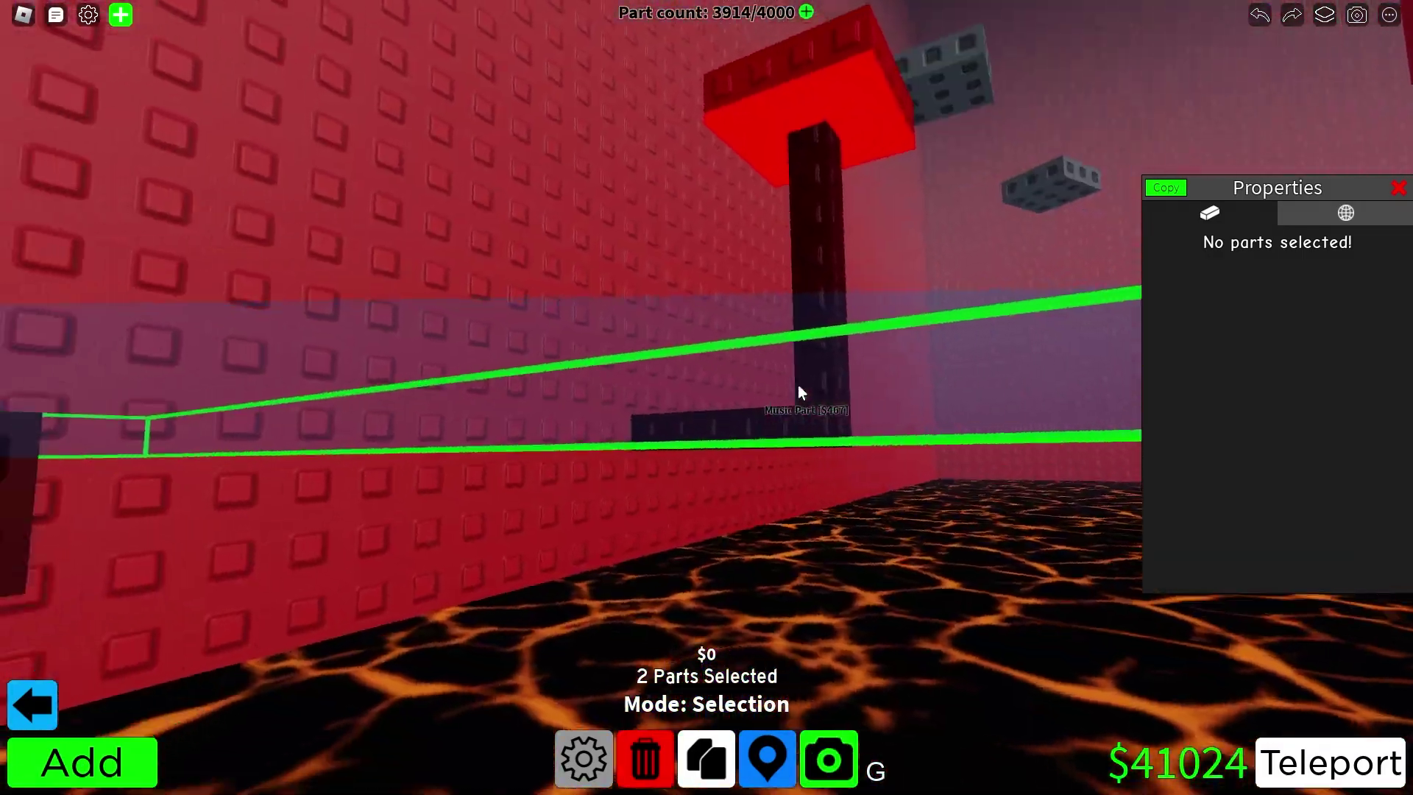
key(Right)
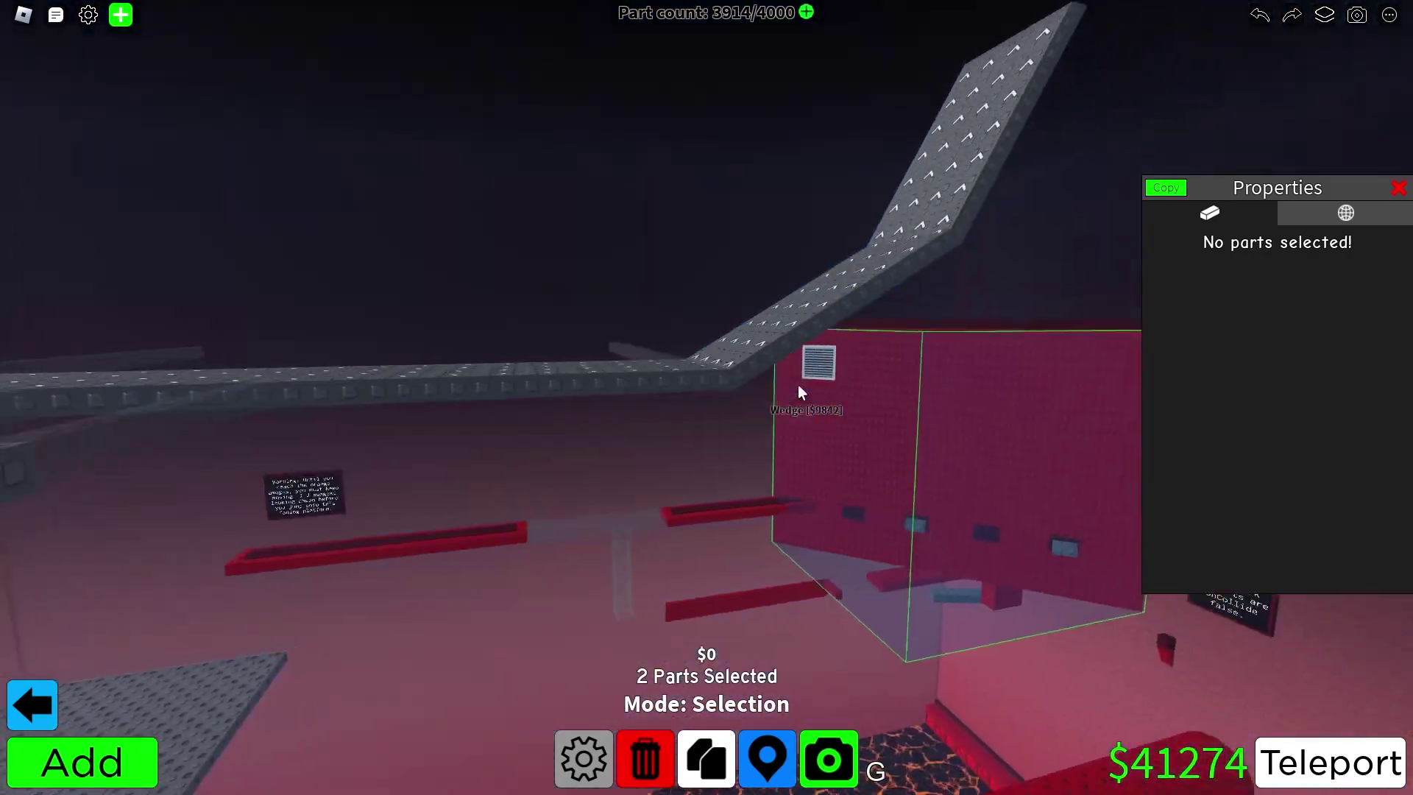
key(Right)
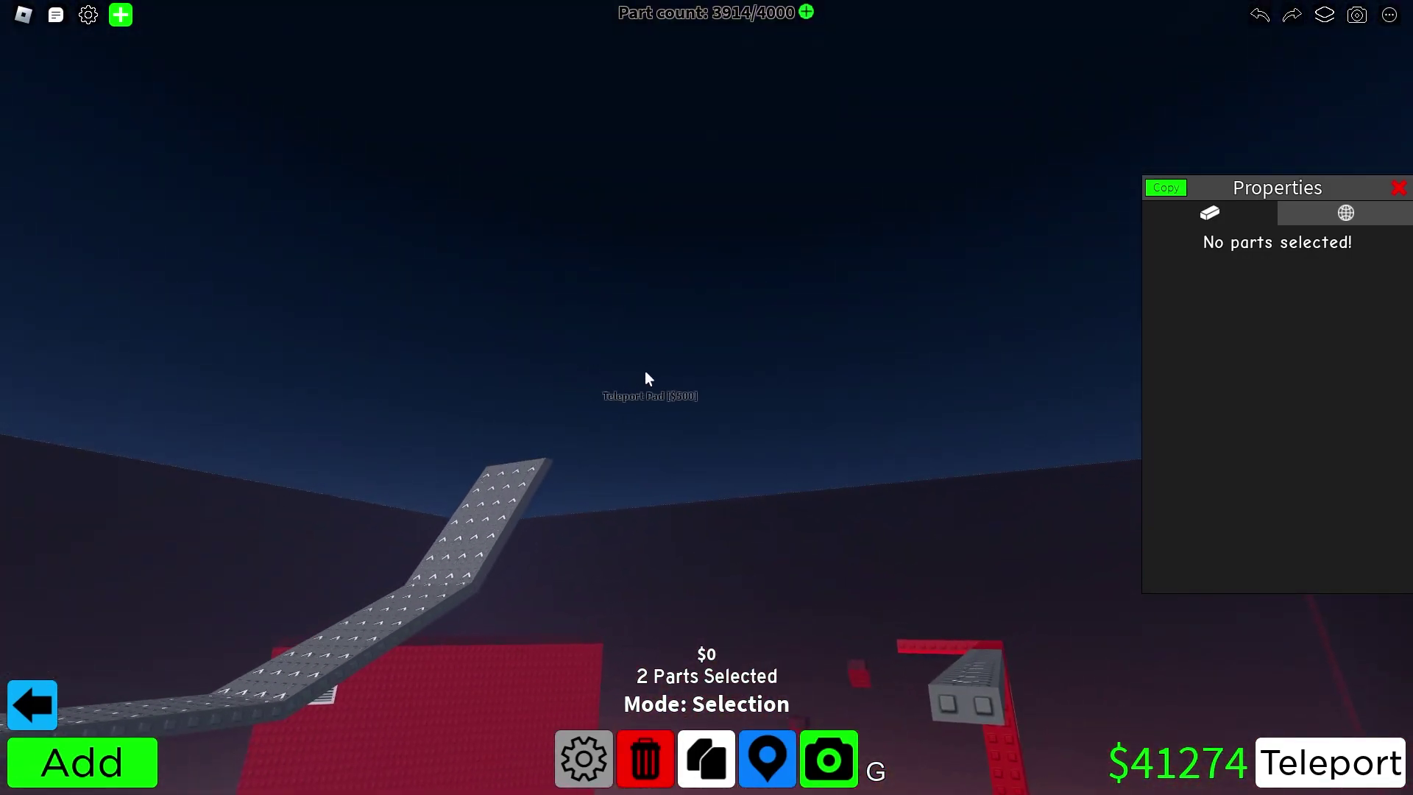
key(Right)
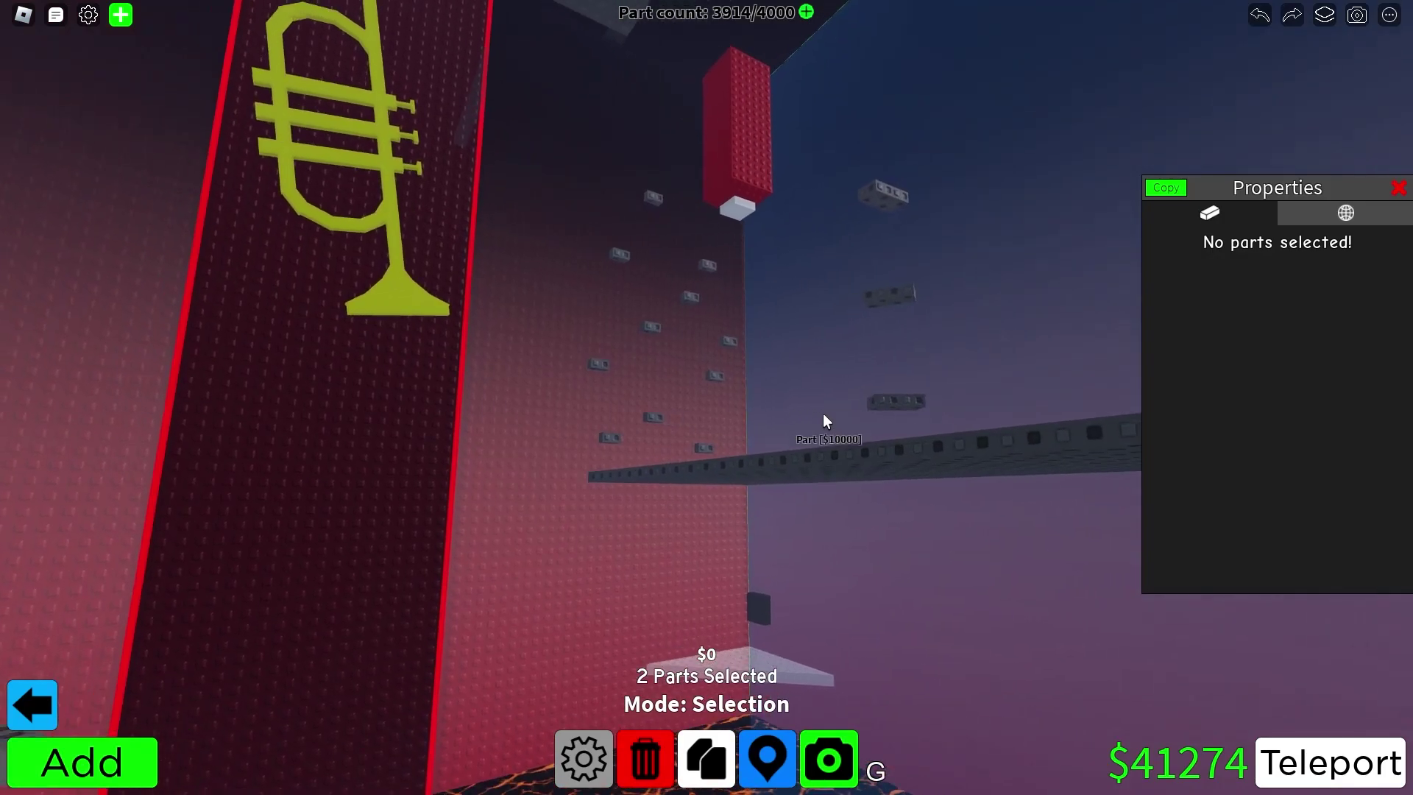
key(Right)
key(x)
click(796, 405)
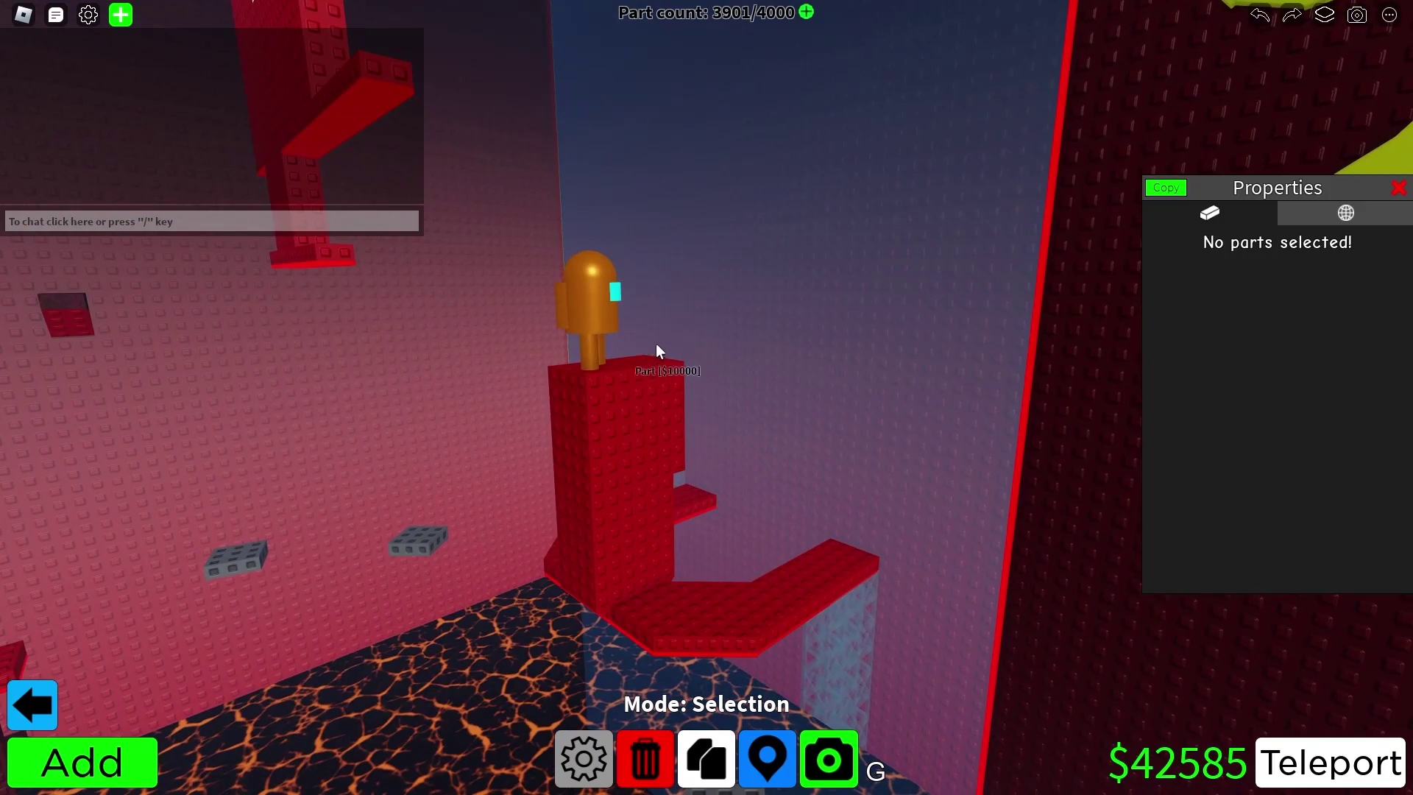
Delete the orange crewmate model, its red tower, the red wedges and the small red platform.
key(x)
click(581, 298)
click(575, 301)
click(576, 302)
click(599, 331)
click(608, 412)
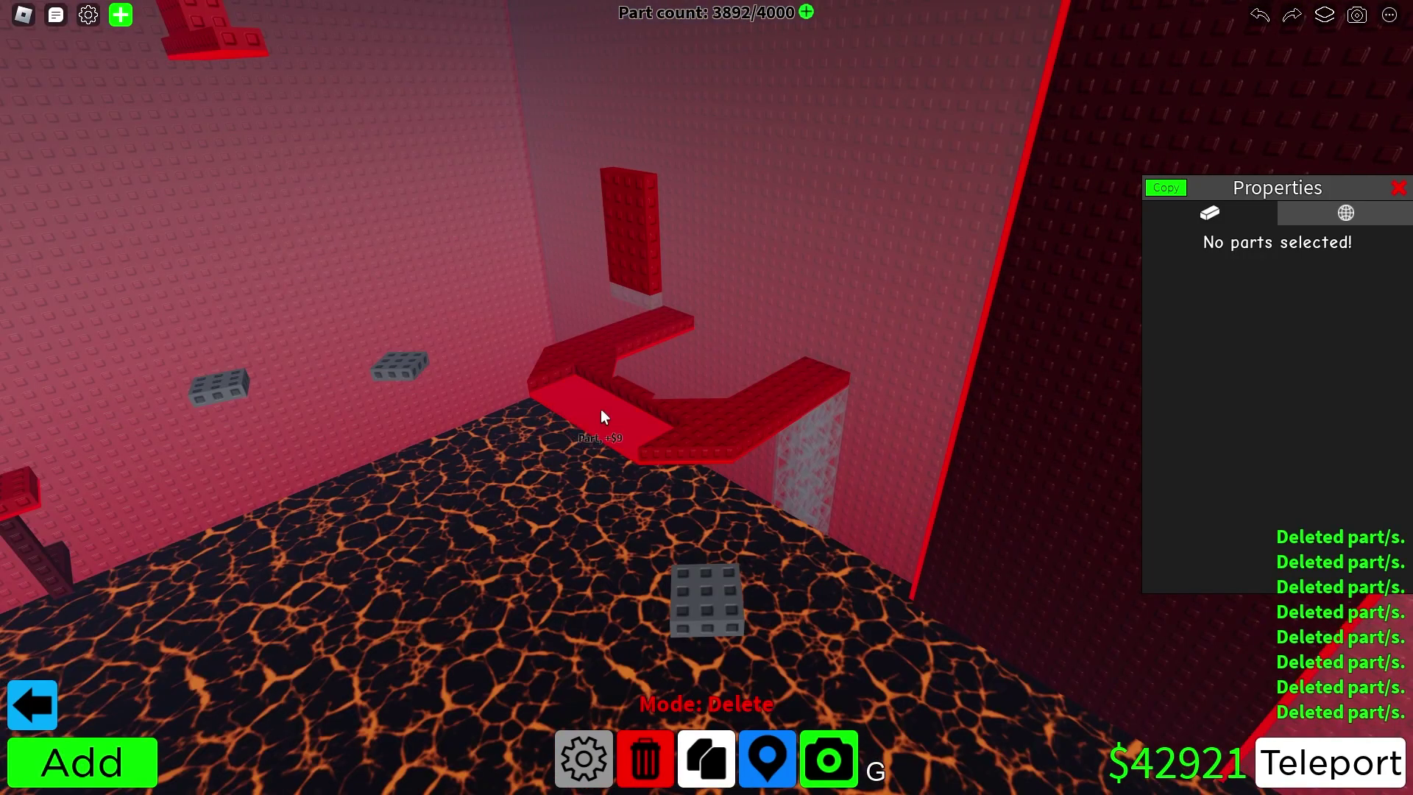
click(625, 390)
click(605, 384)
click(559, 374)
click(585, 358)
click(585, 364)
Restore the wrongly deleted wall piece and delete the red pillar instead.
click(628, 301)
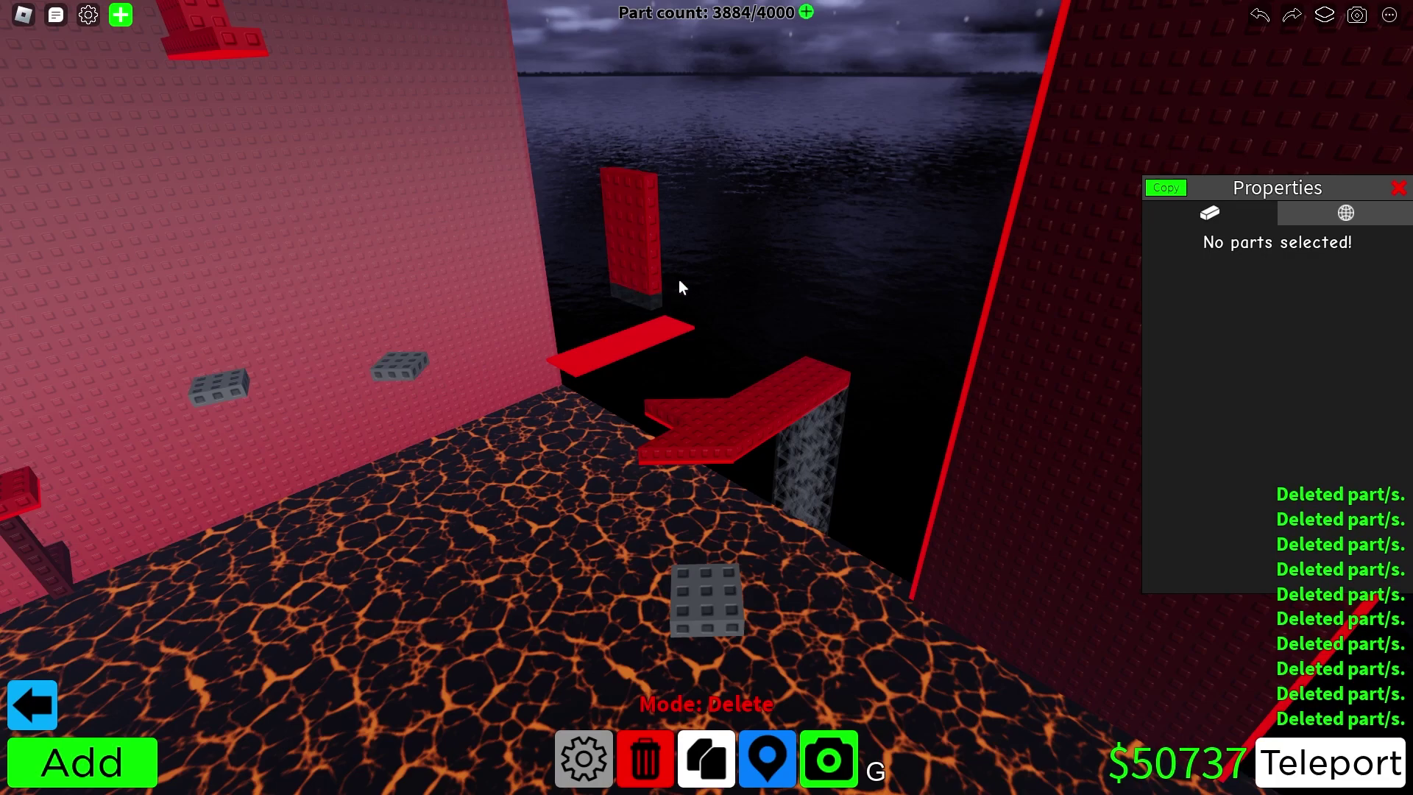
key(ctrl+z)
key(z)
click(658, 255)
key(Delete)
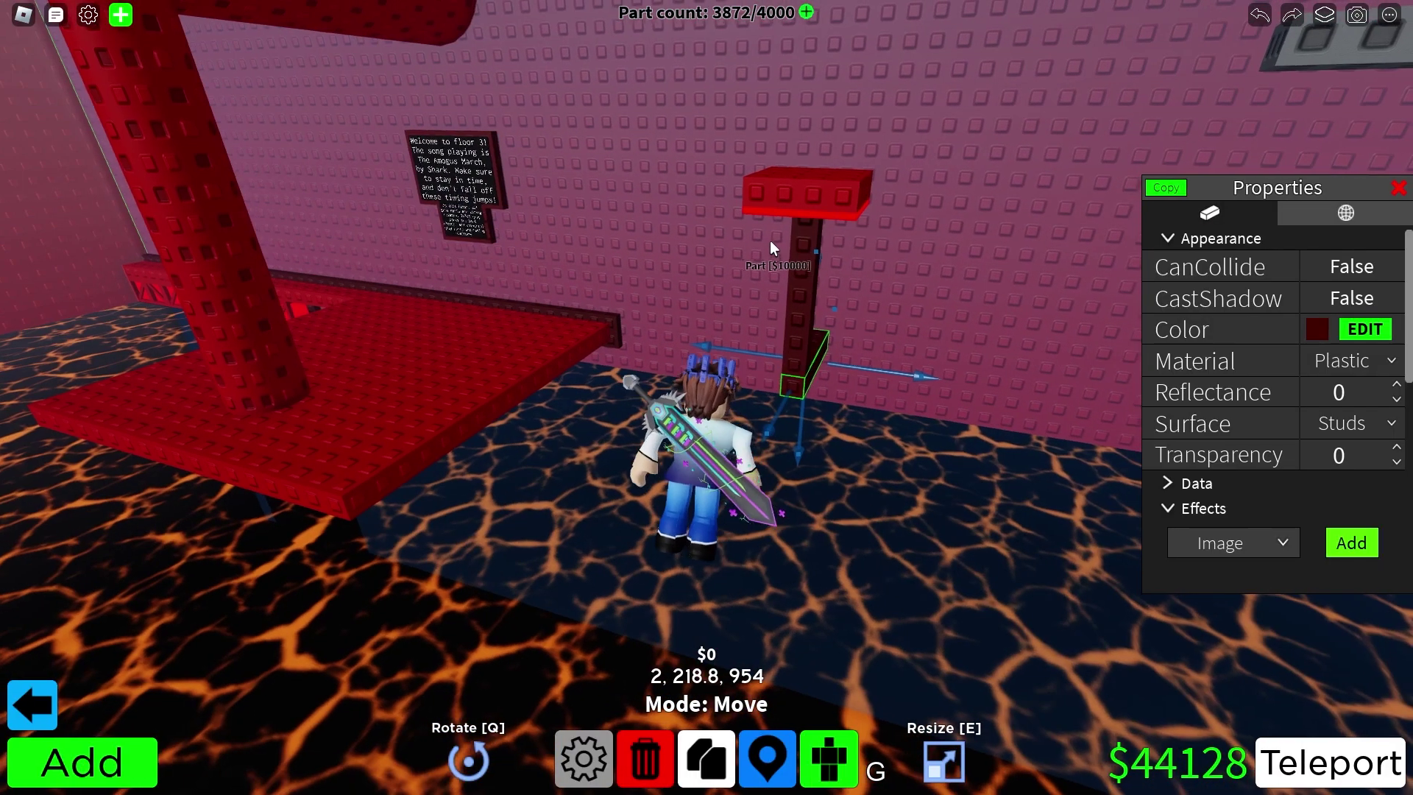
Teleport the character onto the red platform and delete the small floating part.
click(809, 229)
key(e)
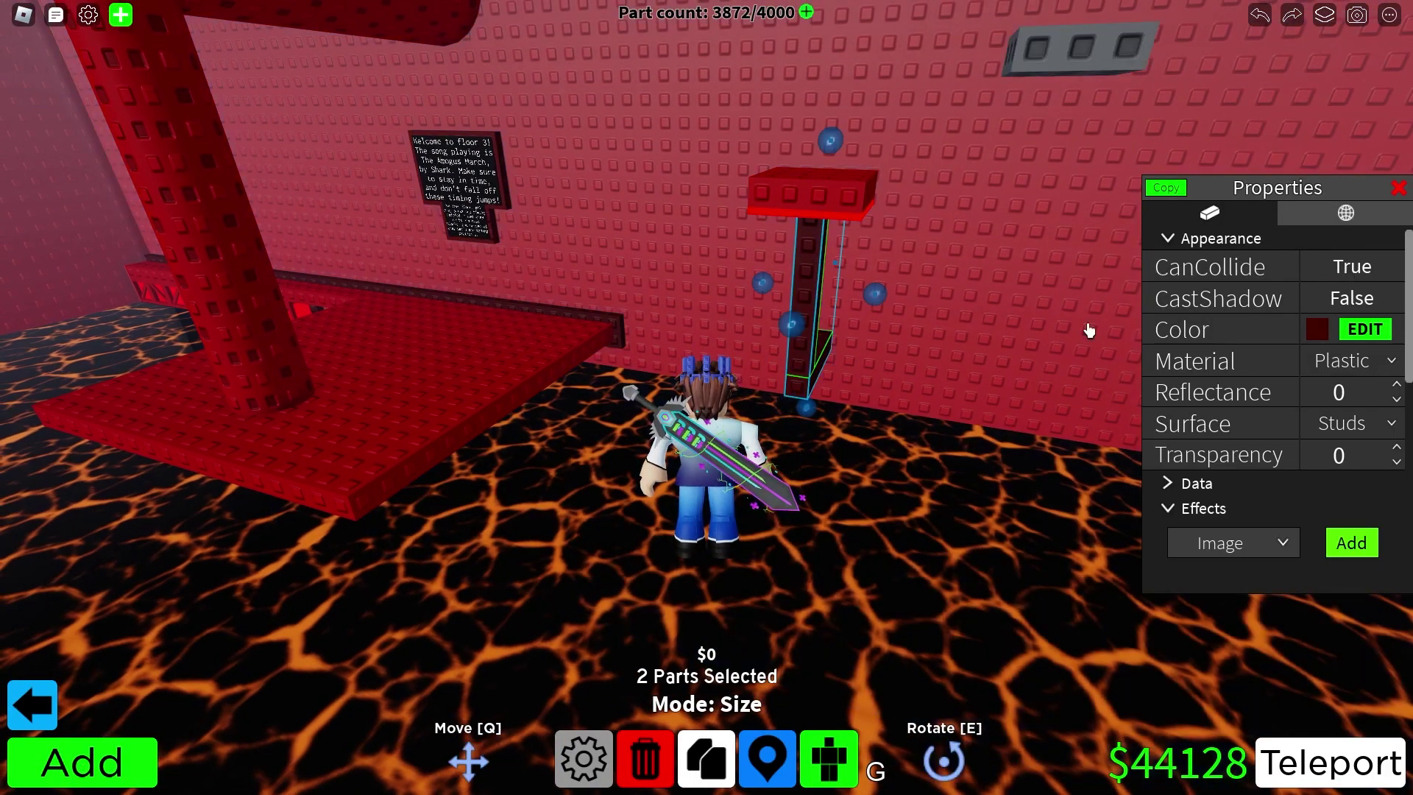
key(t)
click(553, 350)
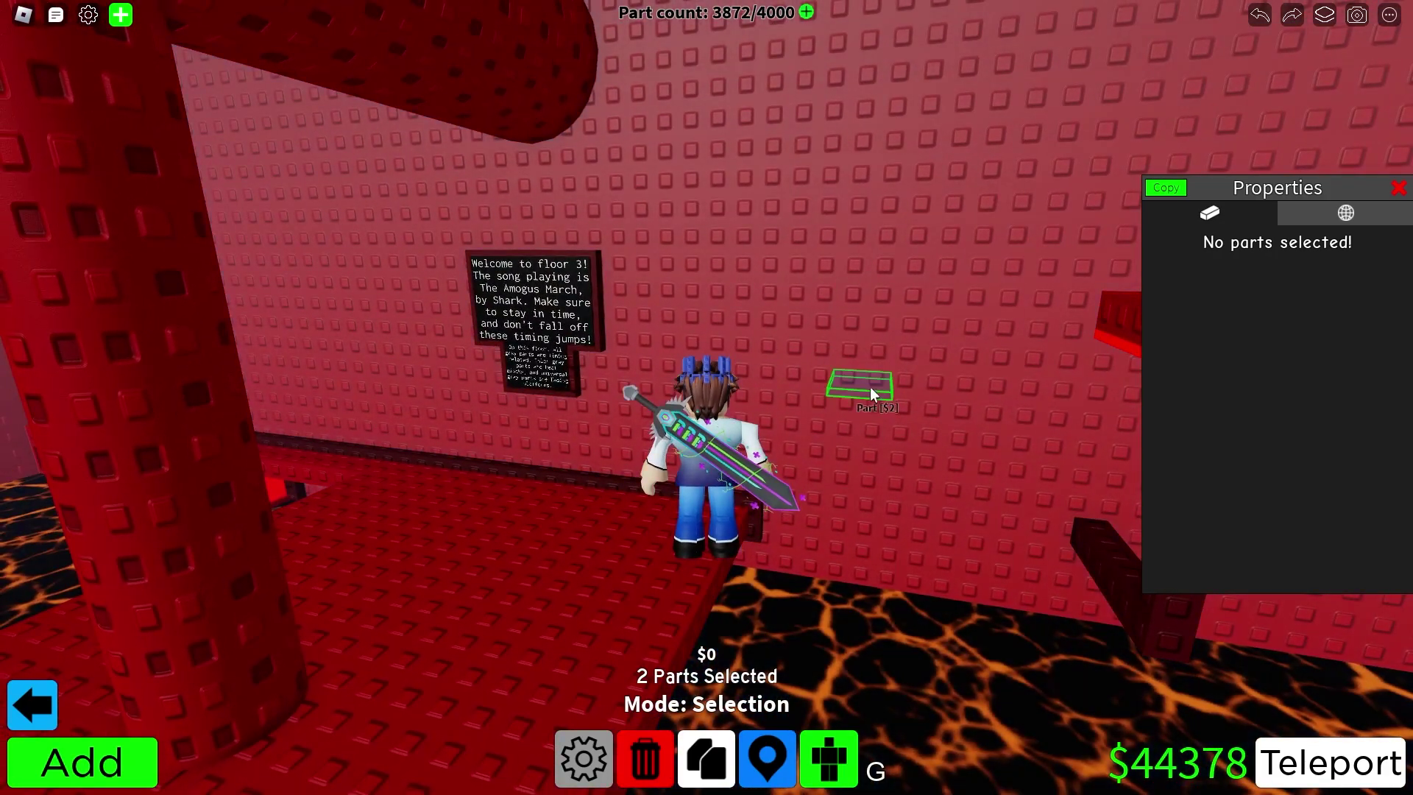
click(869, 388)
key(Delete)
Fly the free camera around the trumpet tower, past the purple wall, overhead grey blocks and blue wall.
scroll(778, 455, down, 5)
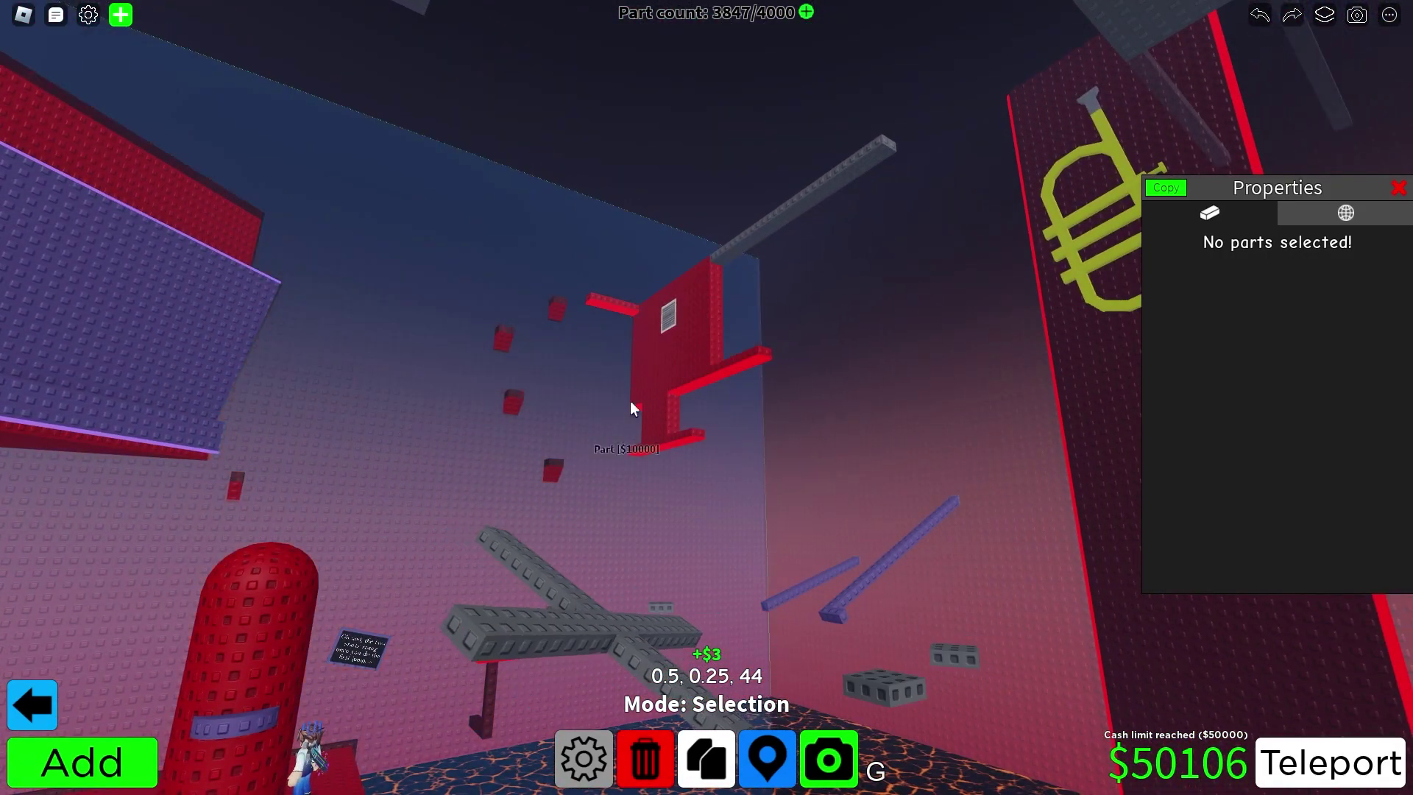
scroll(741, 352, up, 5)
scroll(760, 362, down, 5)
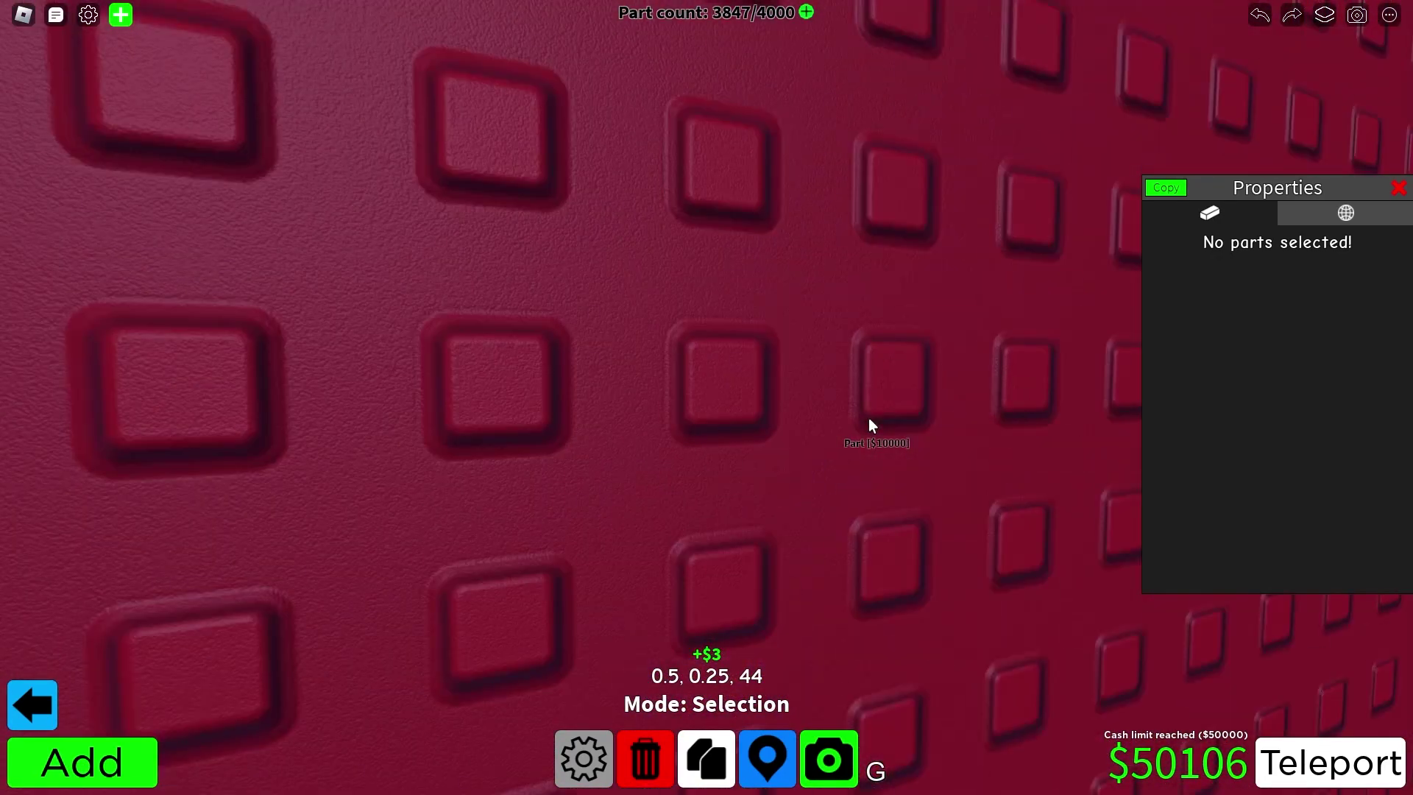
key(Right)
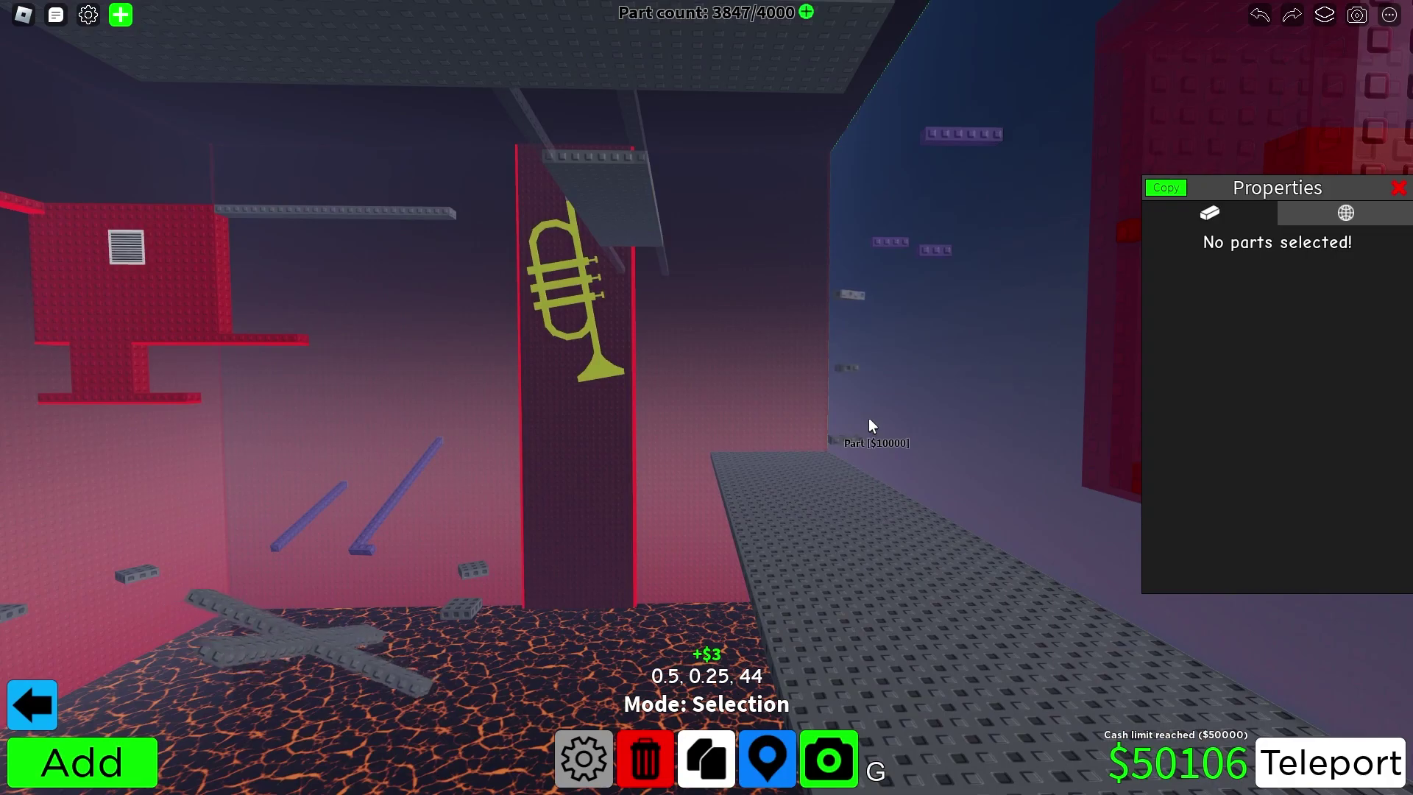
key(Right)
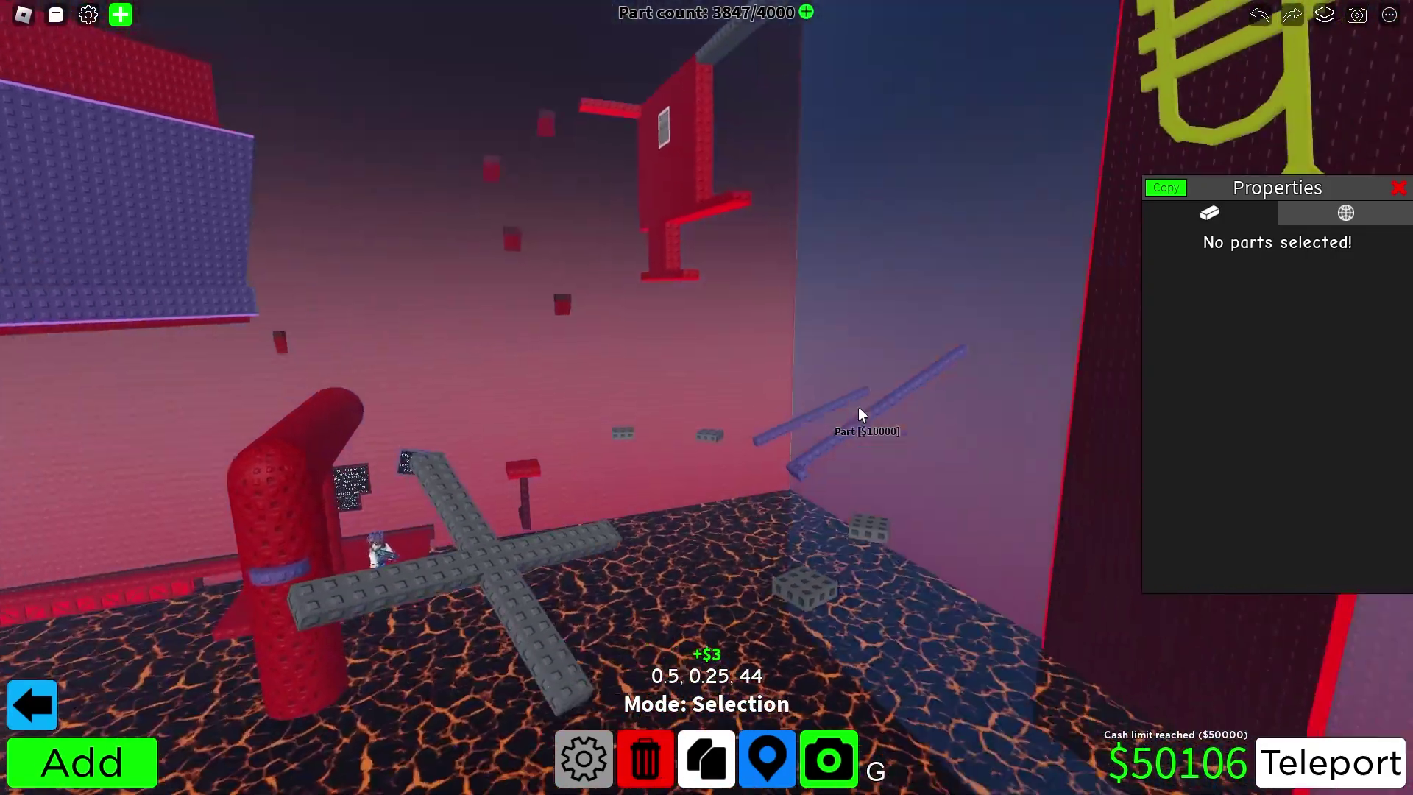
key(Right)
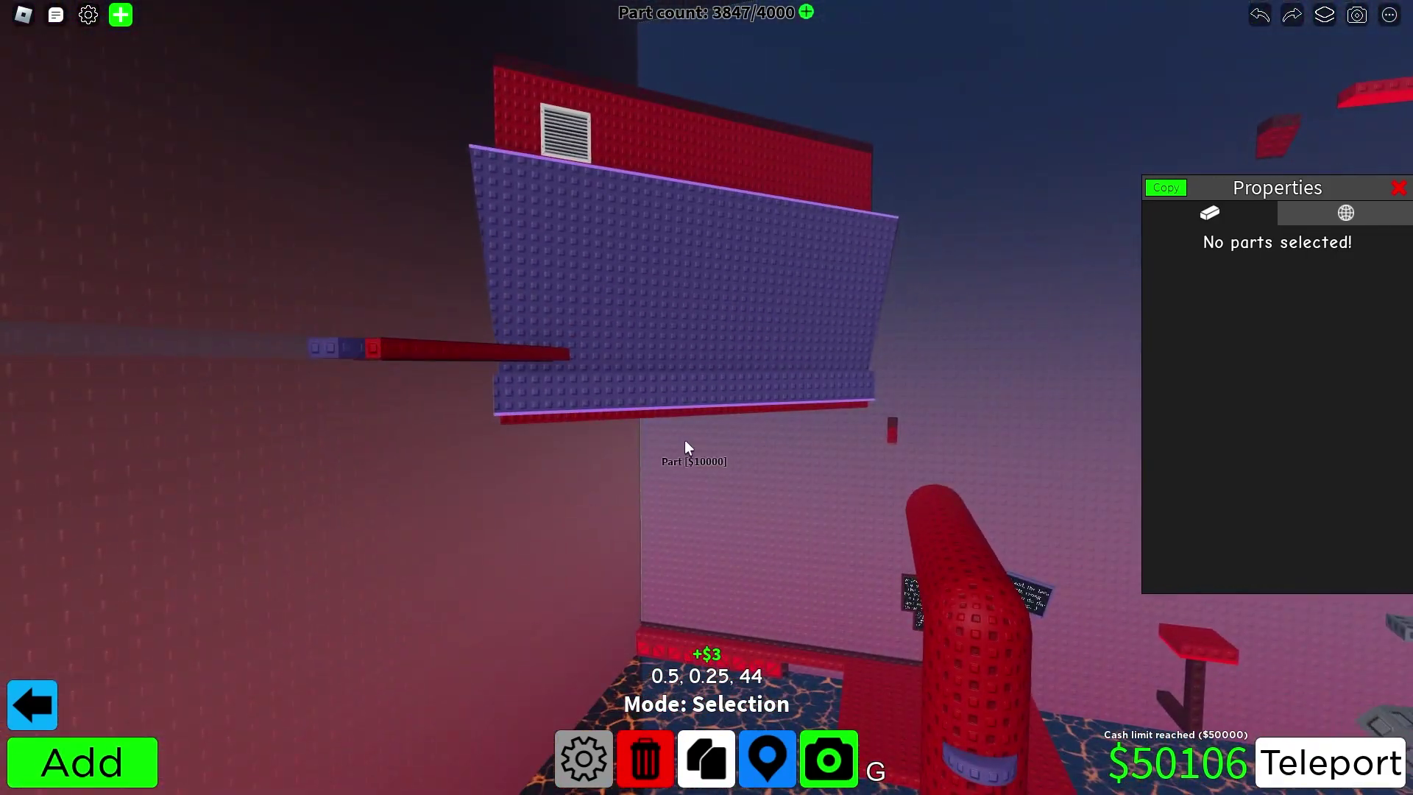
key(Right)
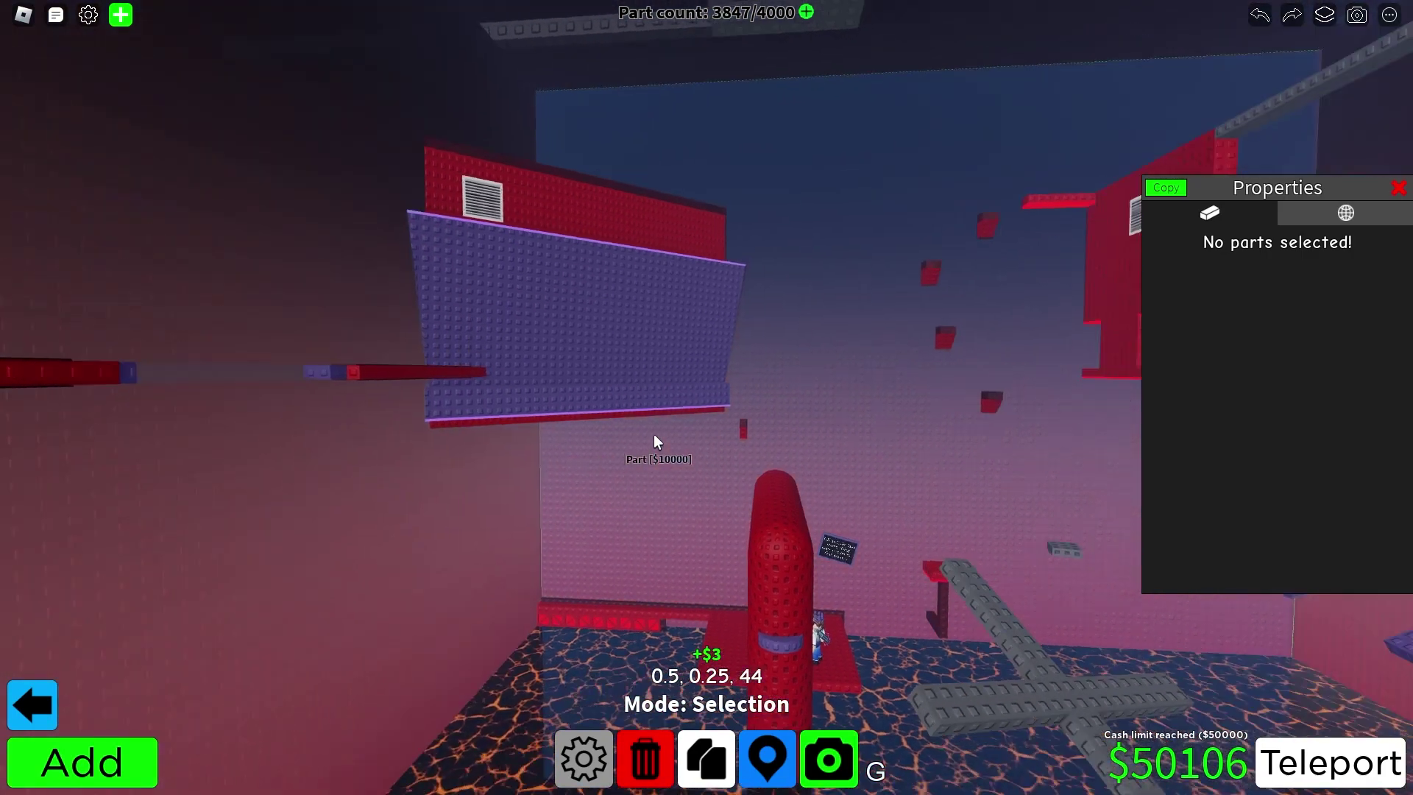
key(Right)
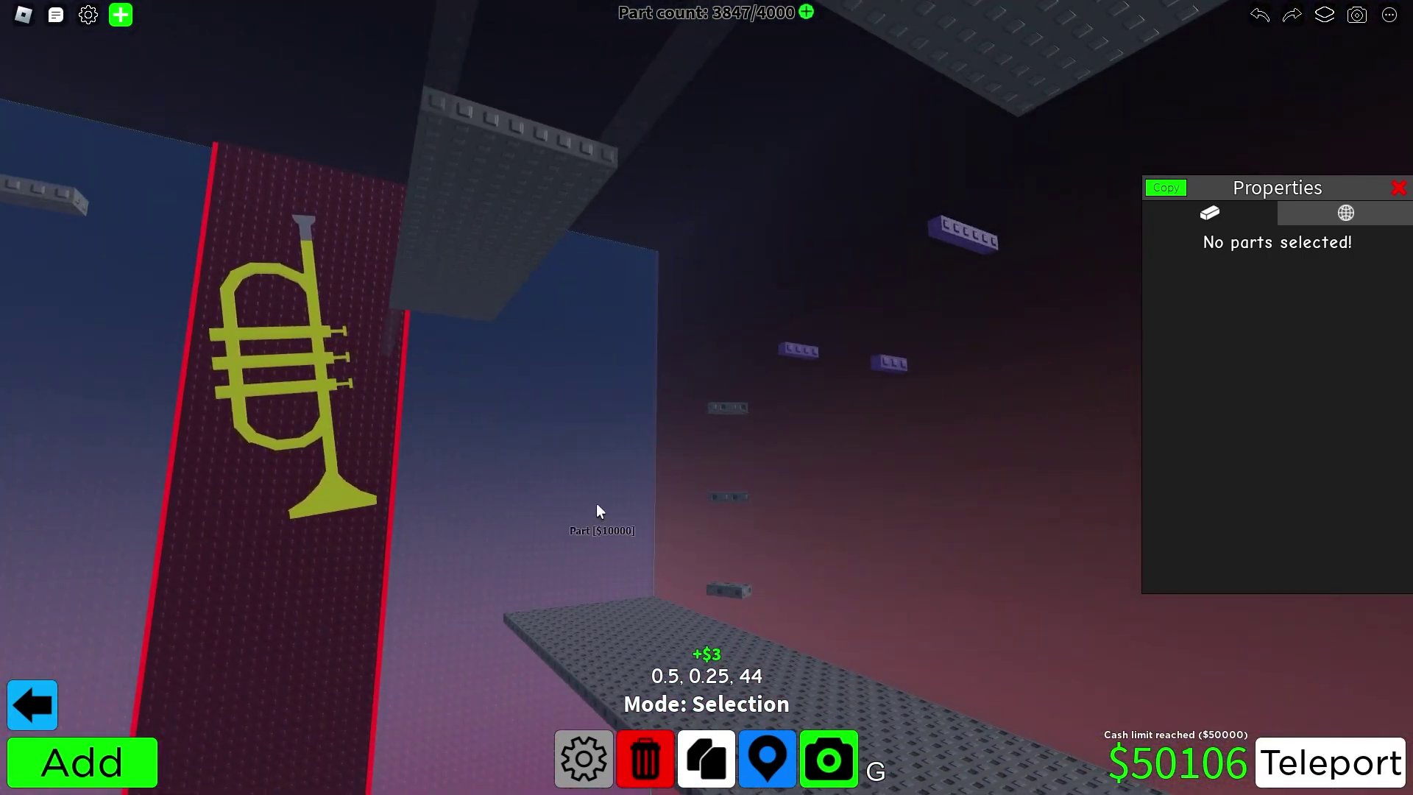
key(Right)
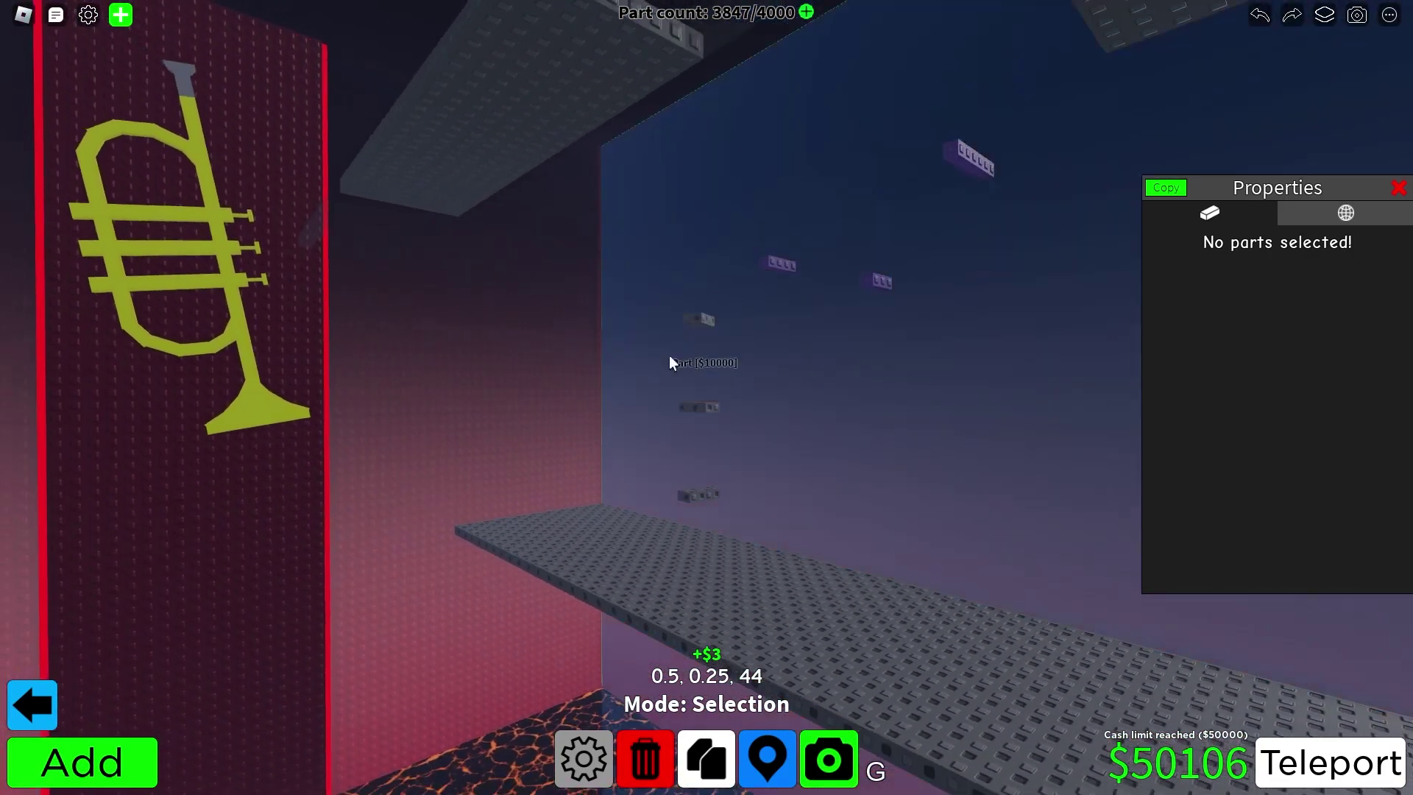
Return the view to the character, select the black part and switch back to free camera.
key(g)
key(Right)
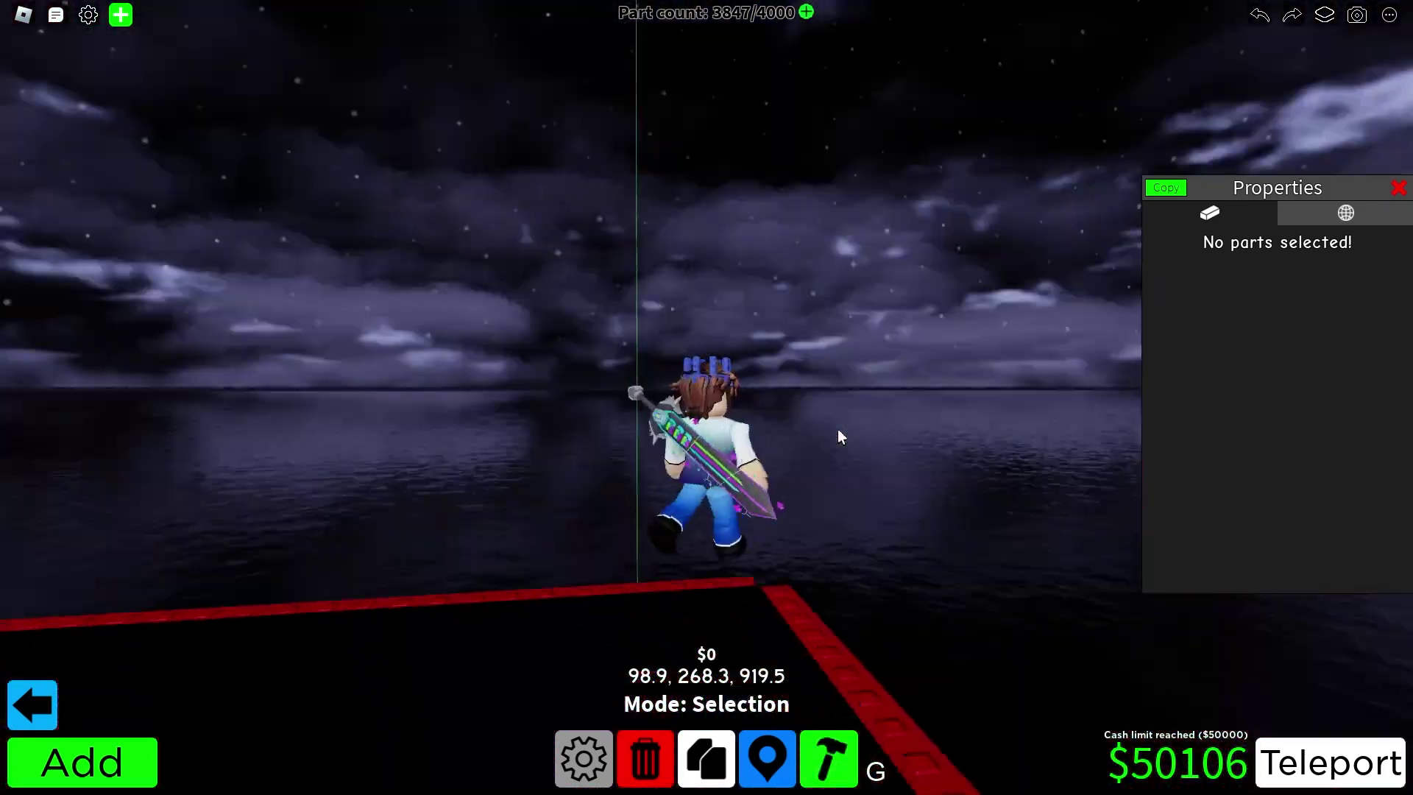
key(Right)
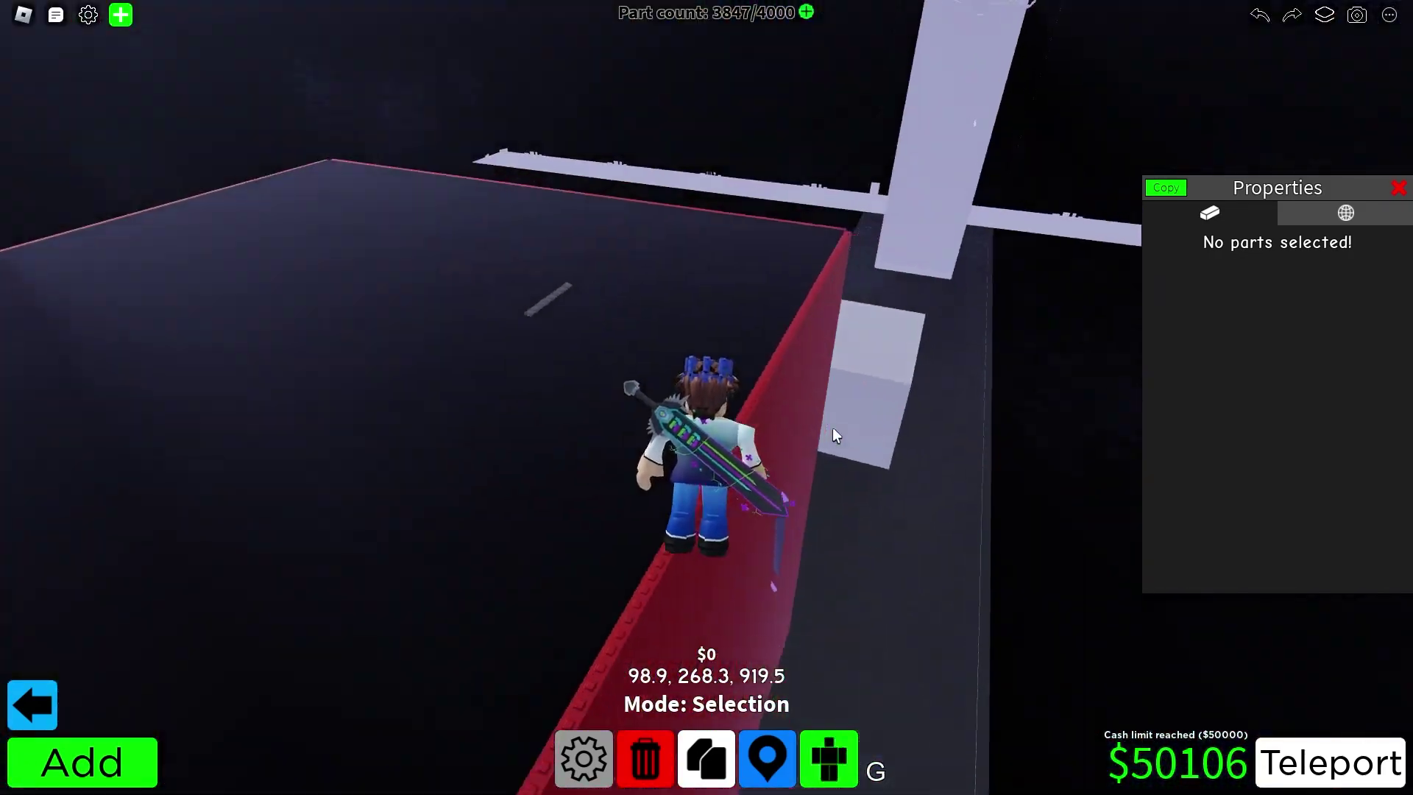
click(559, 360)
key(g)
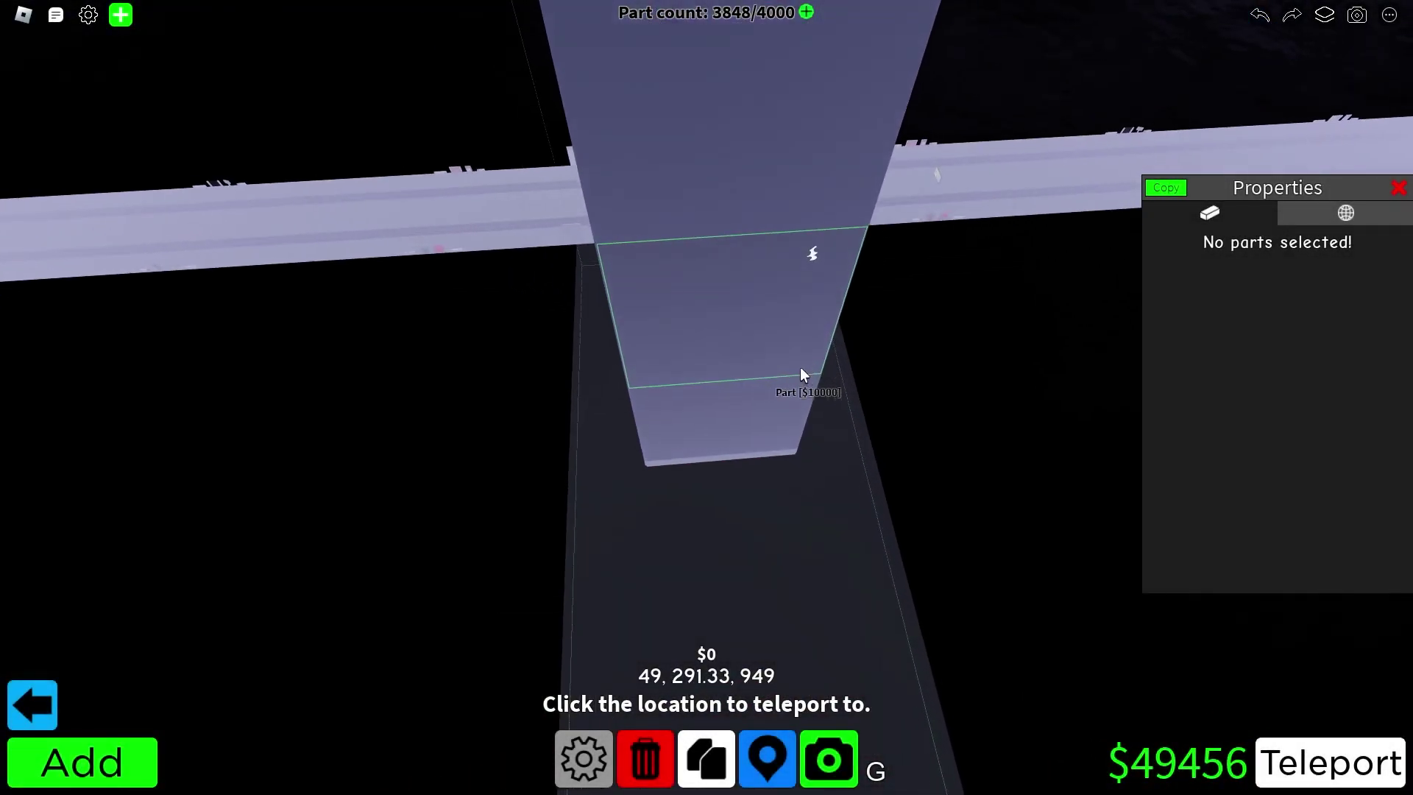
Zoom the camera in and out around the tower to survey the floor 8 room.
scroll(800, 380, up, 5)
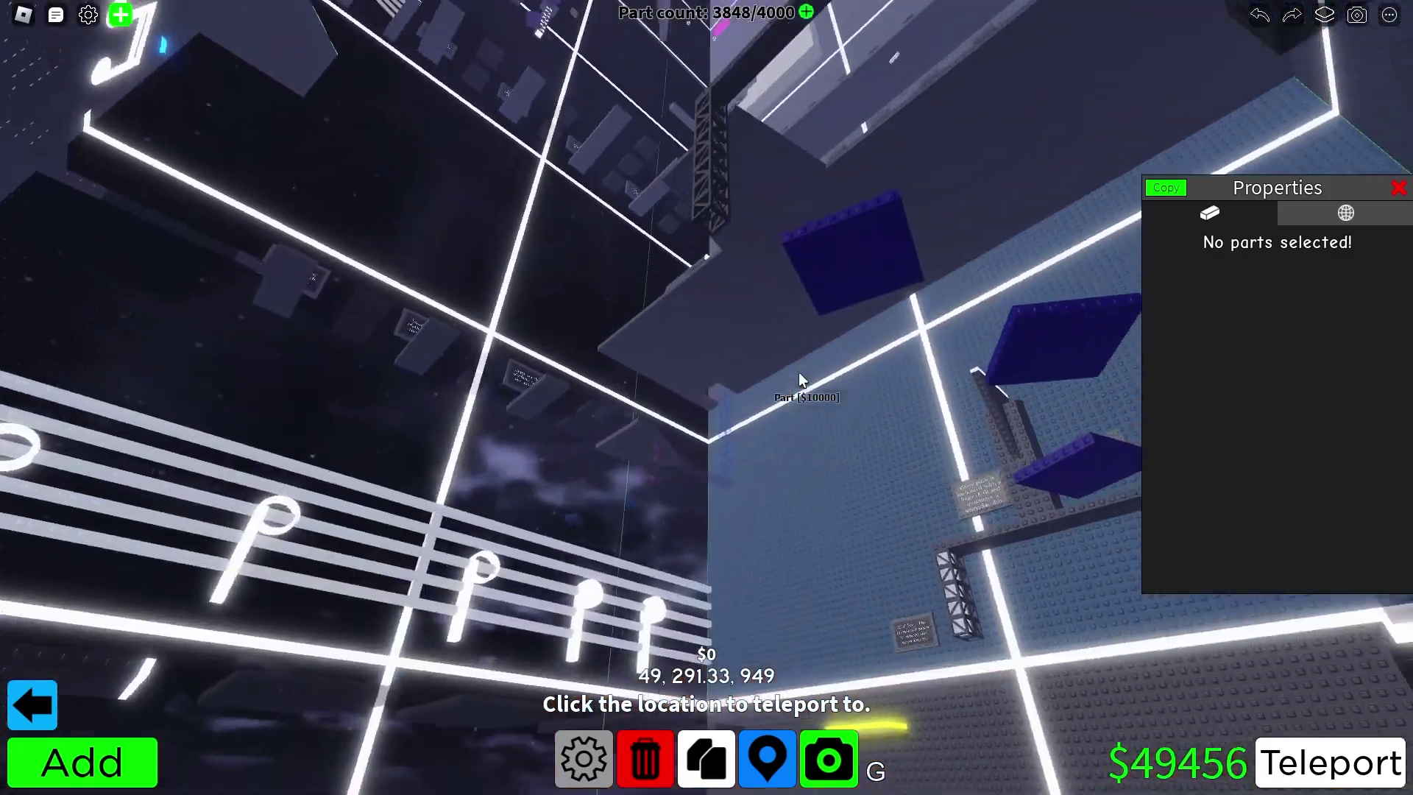
scroll(801, 380, up, 5)
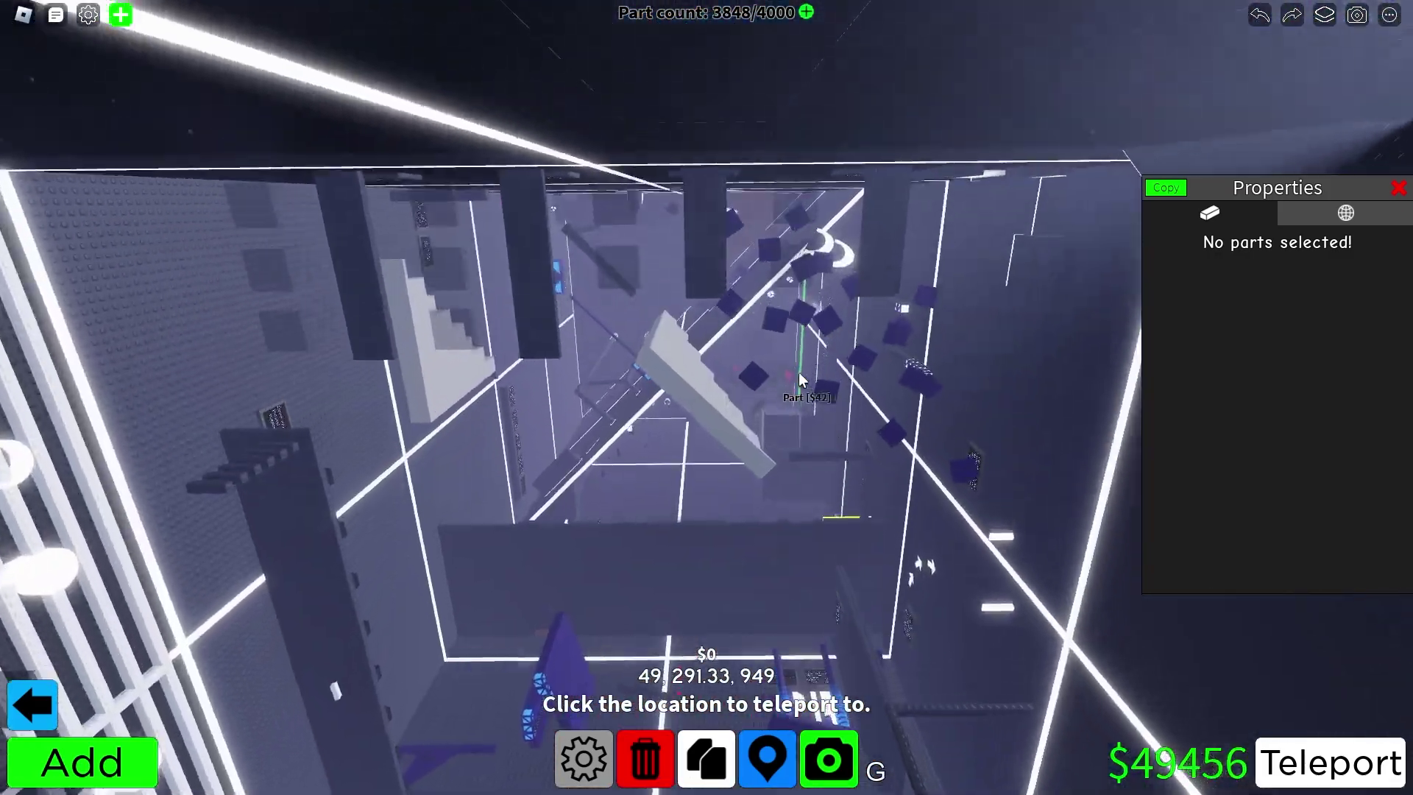
scroll(800, 380, up, 5)
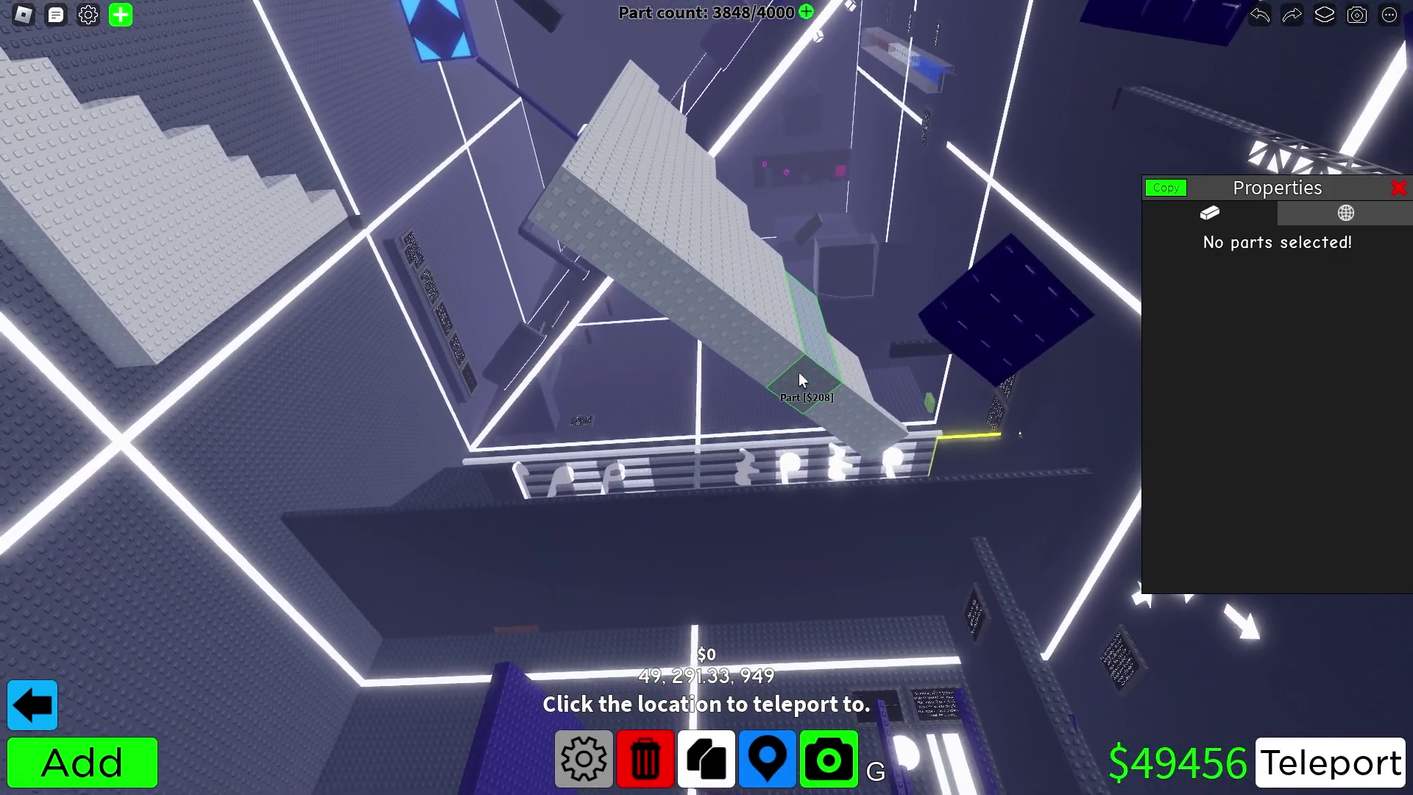
scroll(800, 380, up, 5)
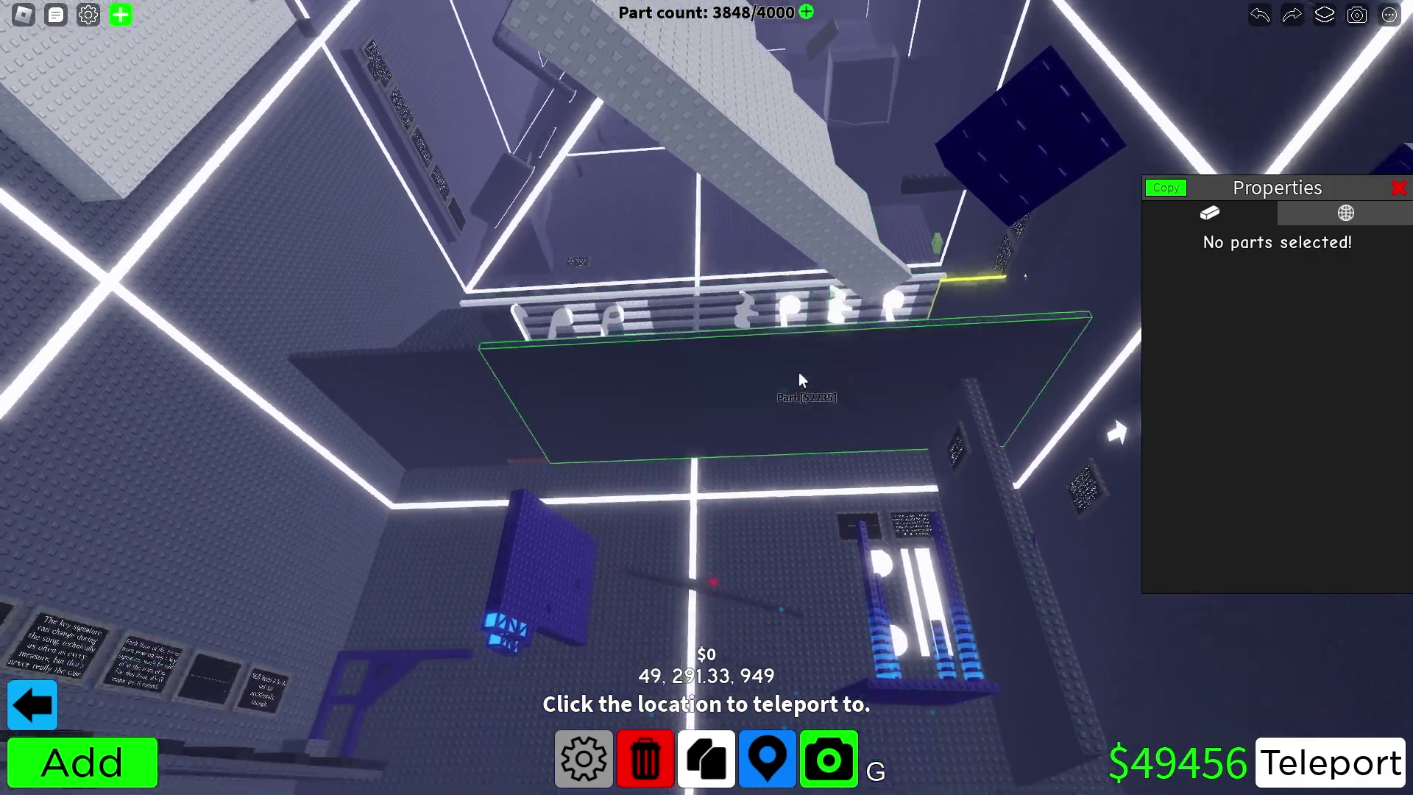
scroll(801, 380, up, 5)
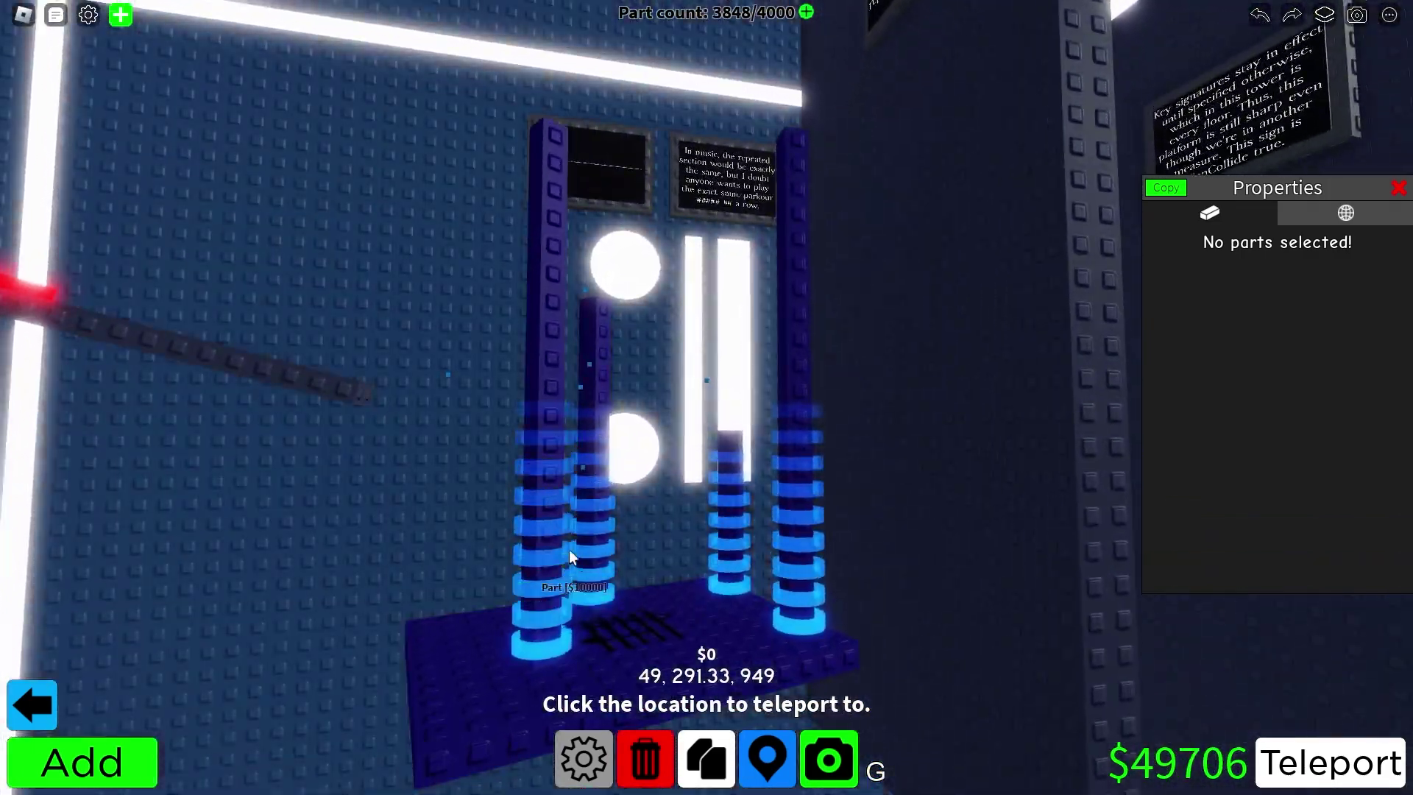
scroll(561, 474, down, 5)
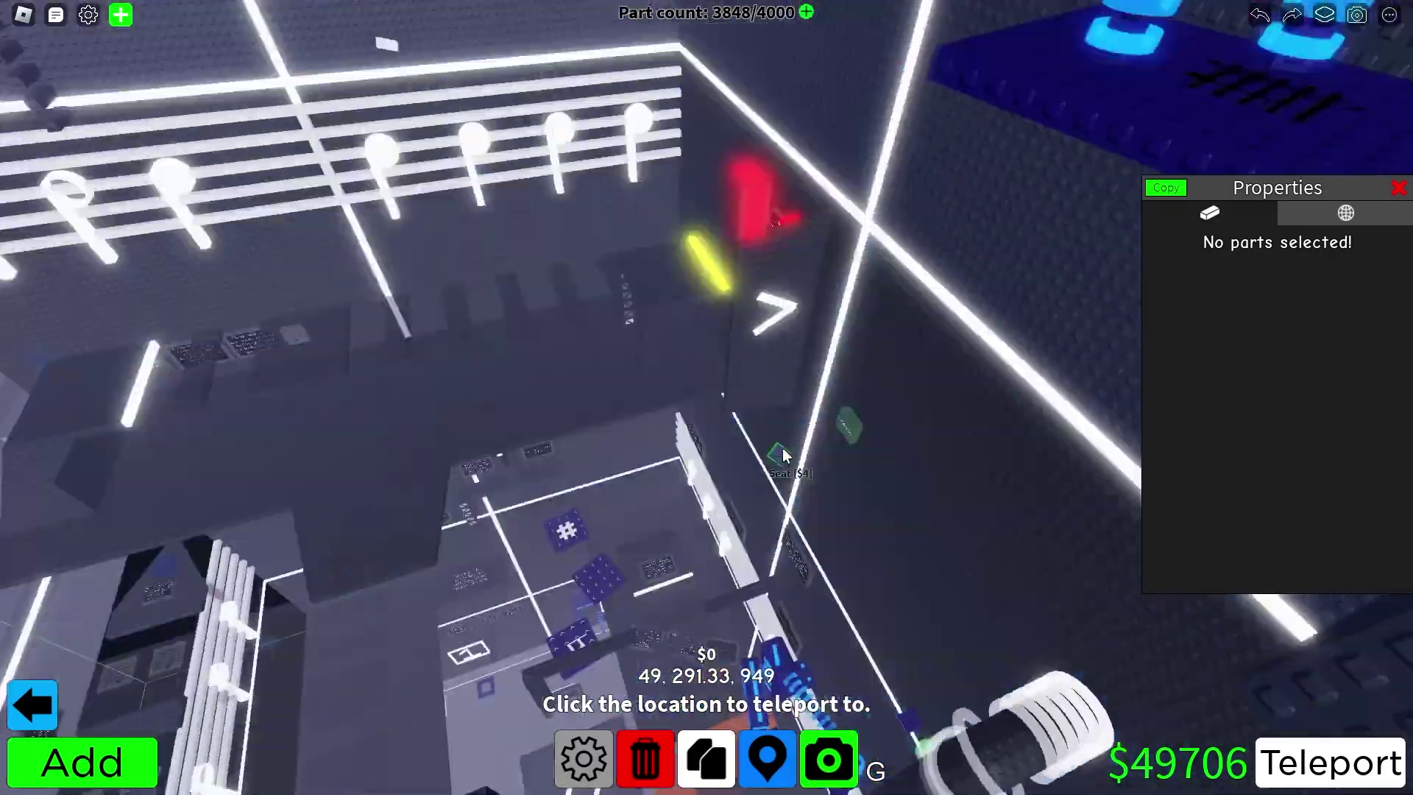
scroll(776, 283, down, 5)
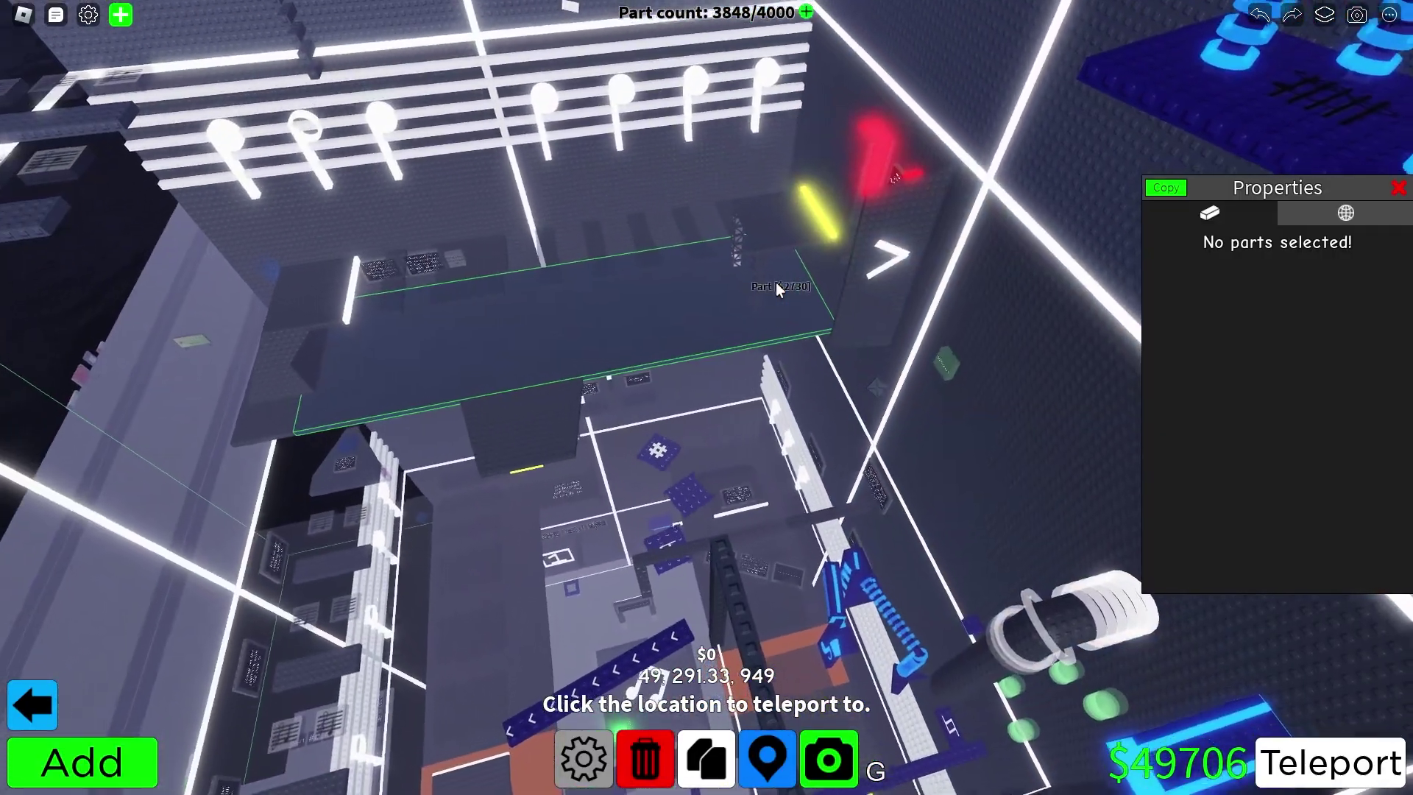
scroll(777, 289, up, 5)
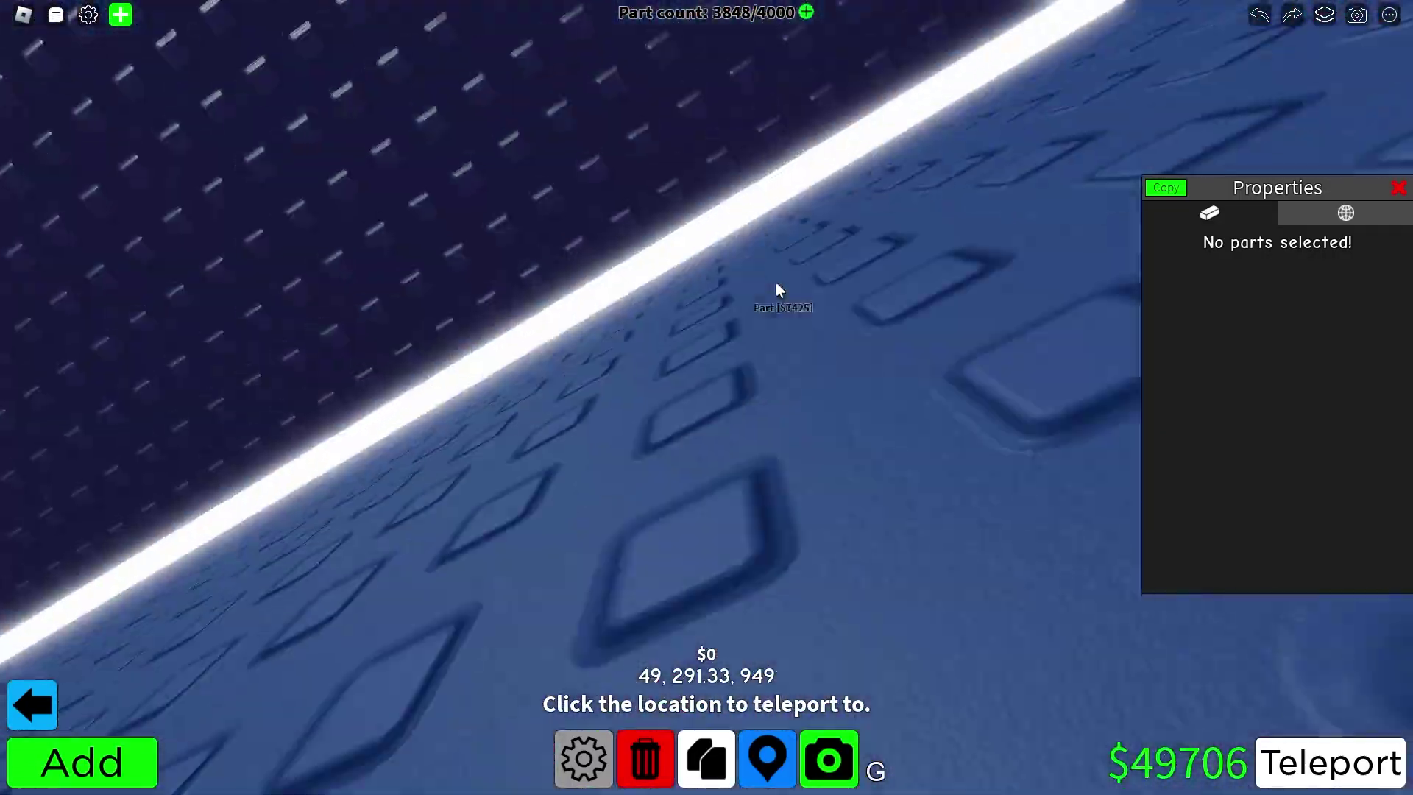
scroll(775, 281, down, 5)
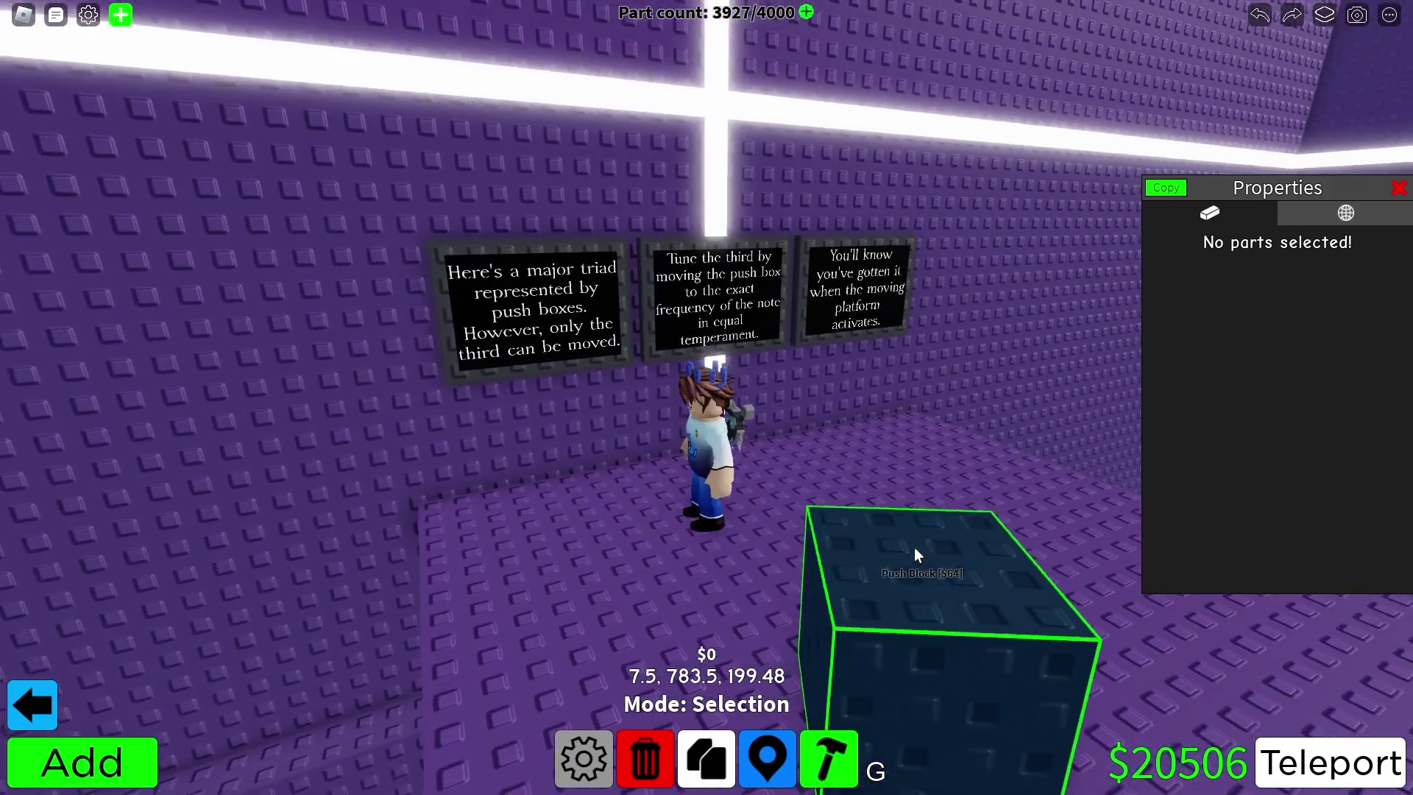
key(Left)
key(Page_Down)
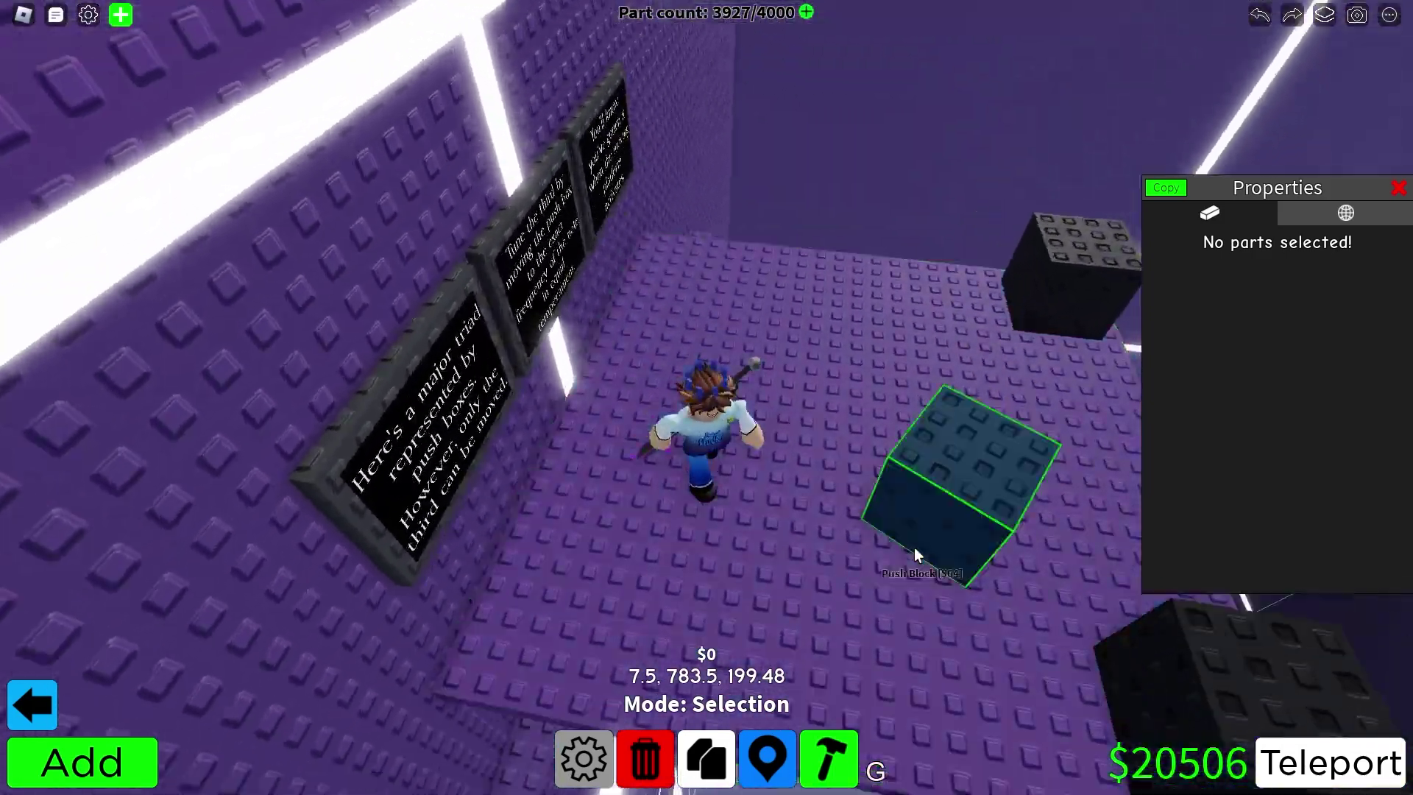
key(Left)
key(Page_Up)
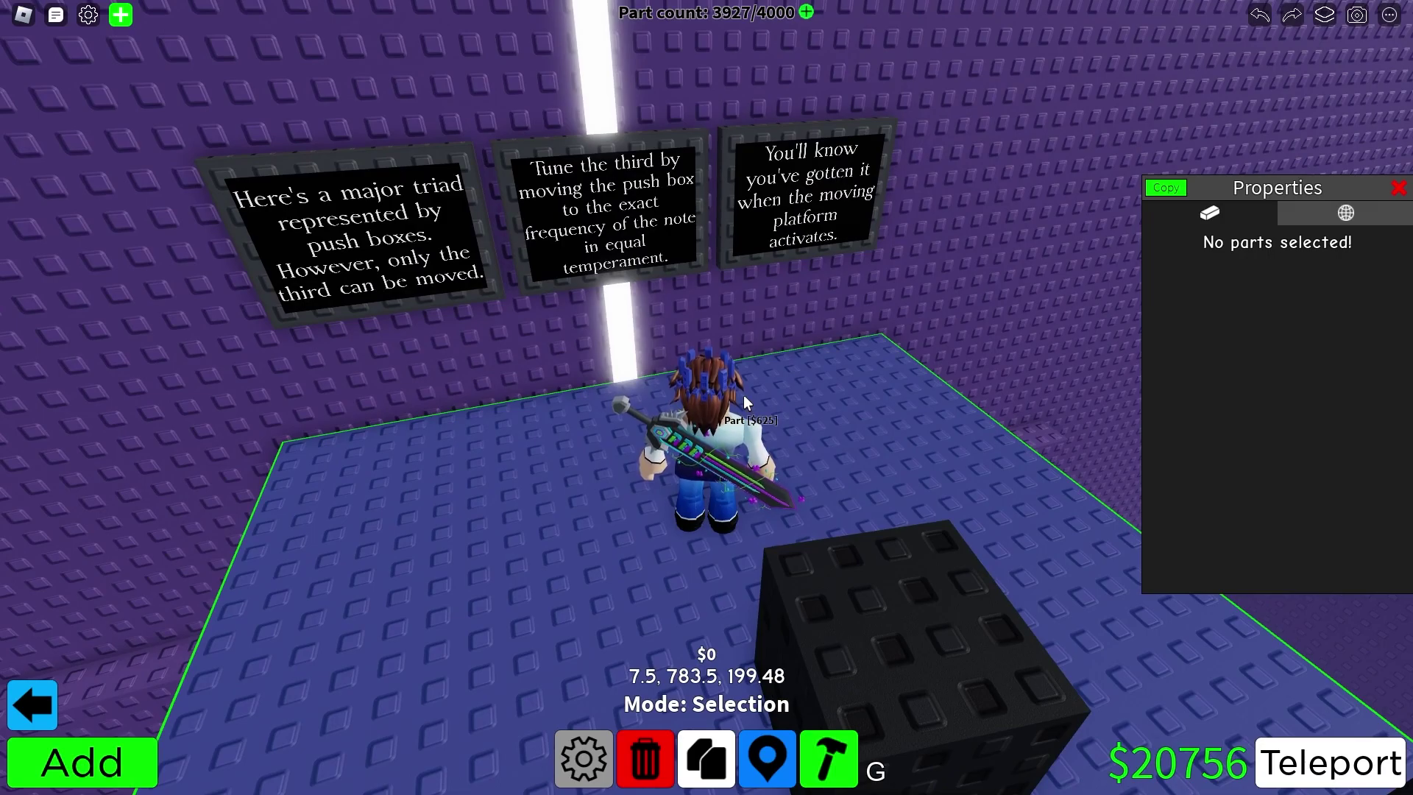
key(w)
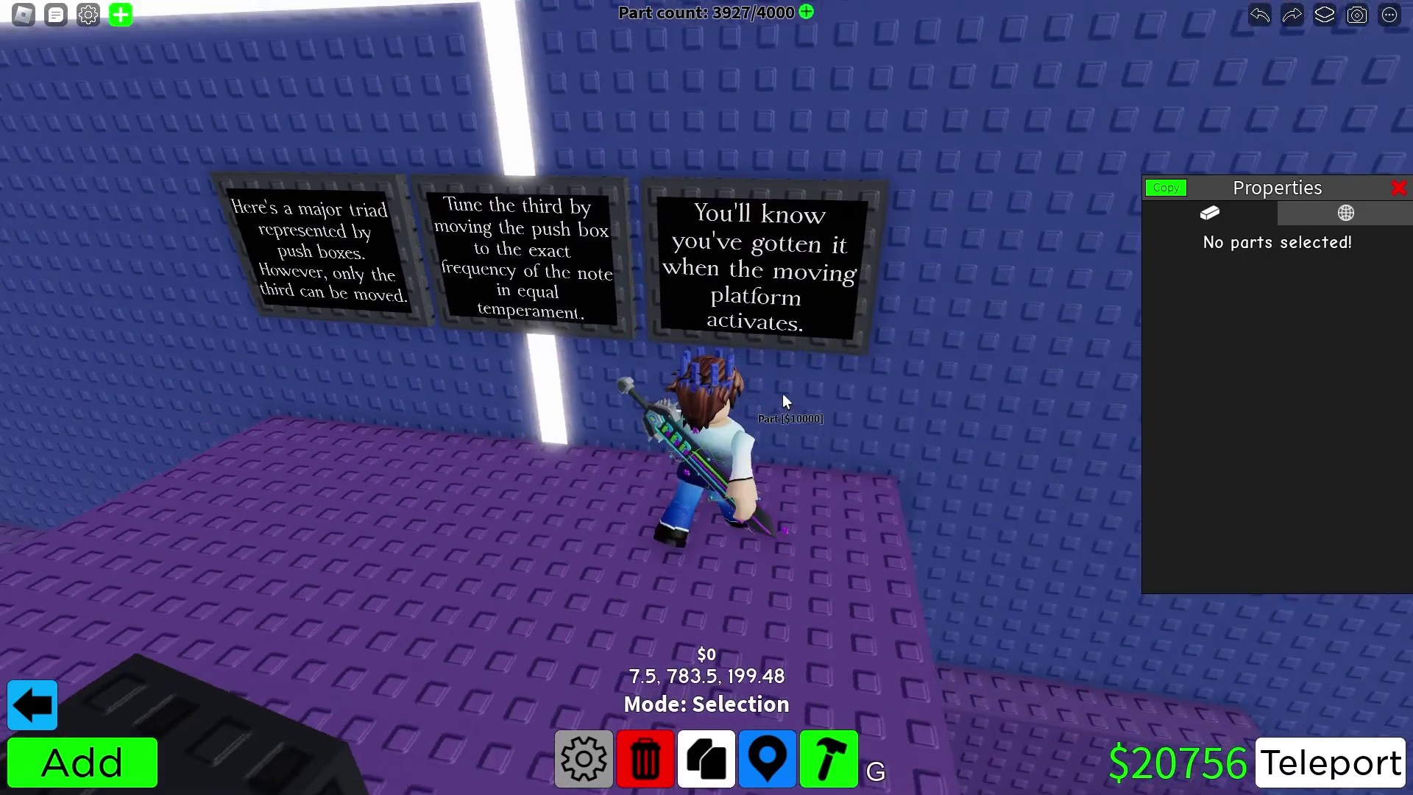
key(Left)
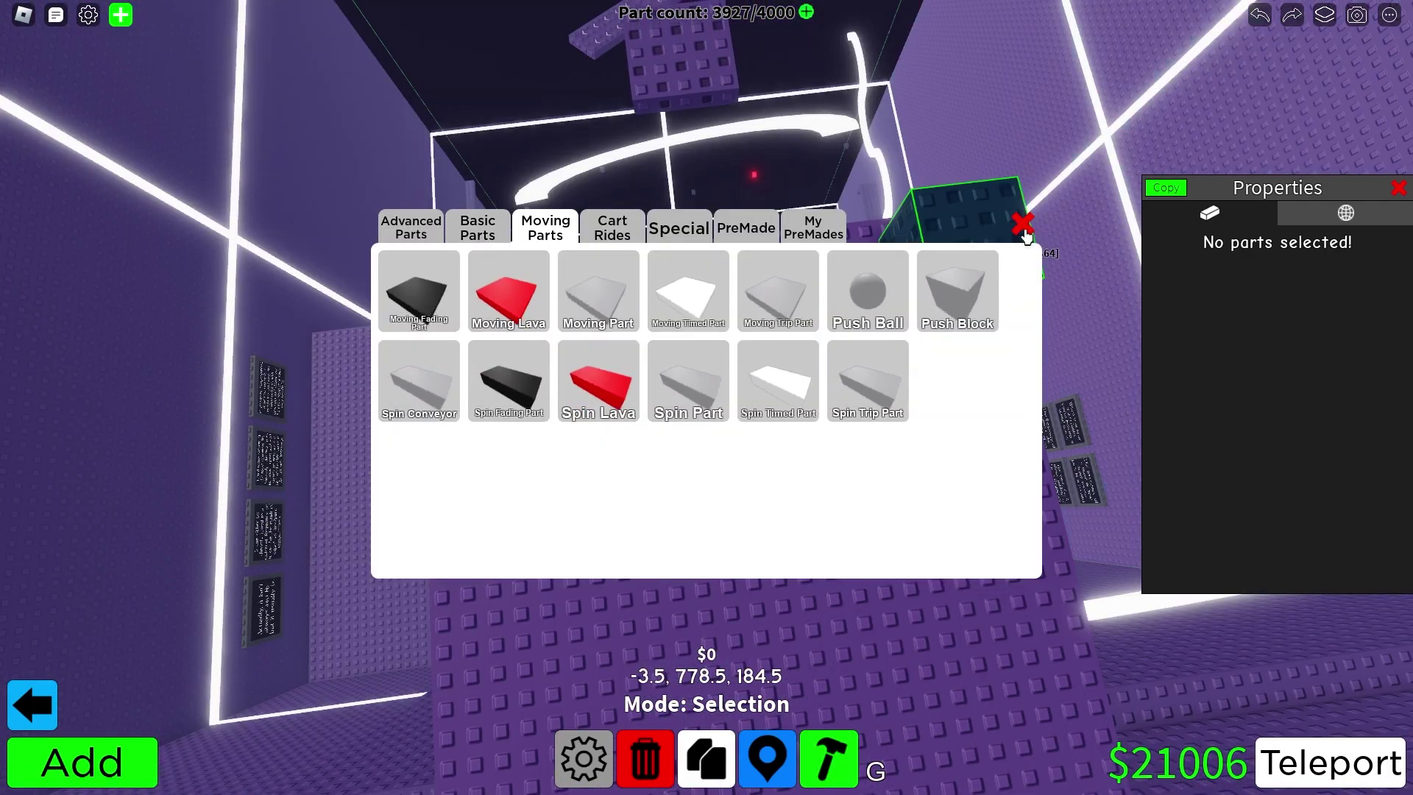
click(1023, 227)
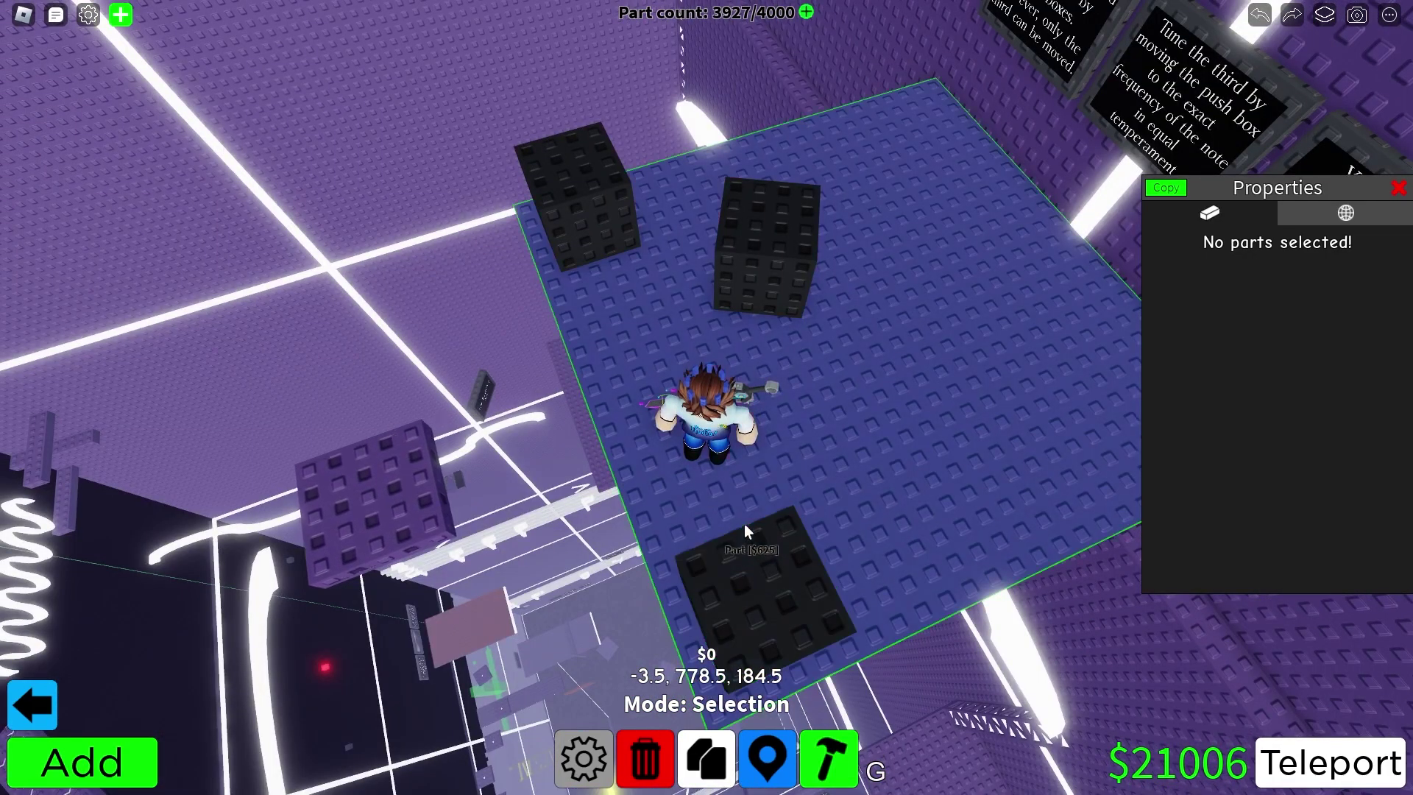
key(Left)
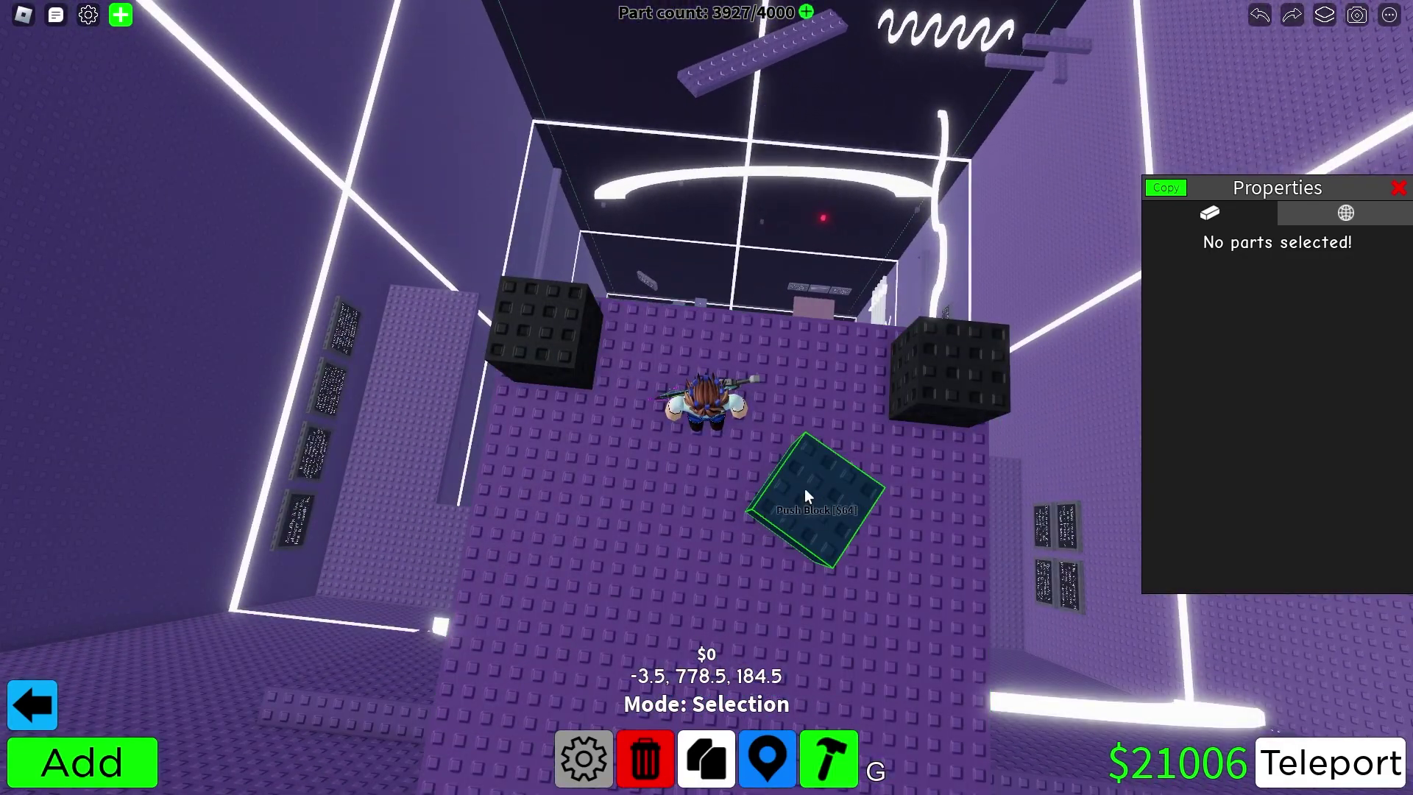
key(Left)
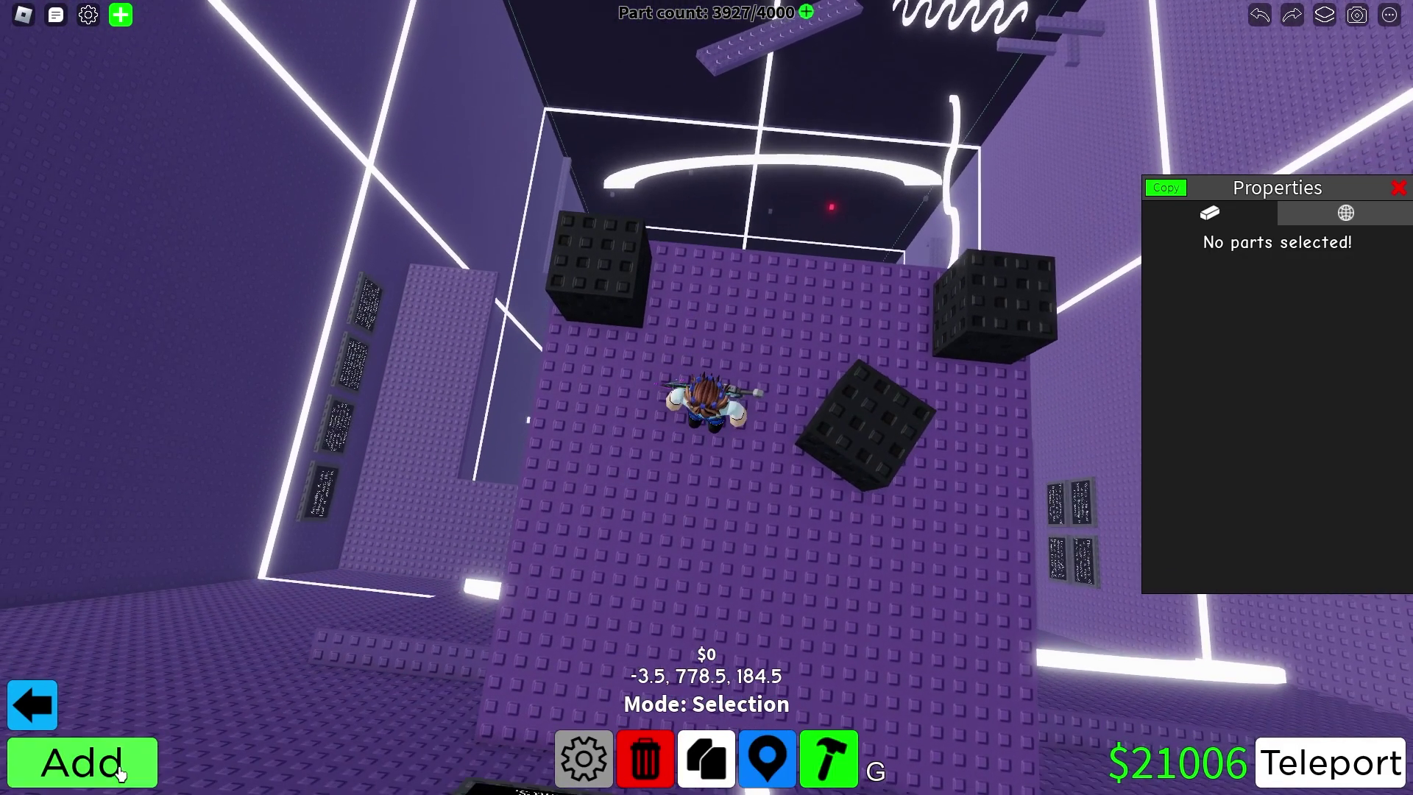
Add a Pressure Plate from the Advanced Parts catalogue onto the platform.
click(120, 772)
click(483, 242)
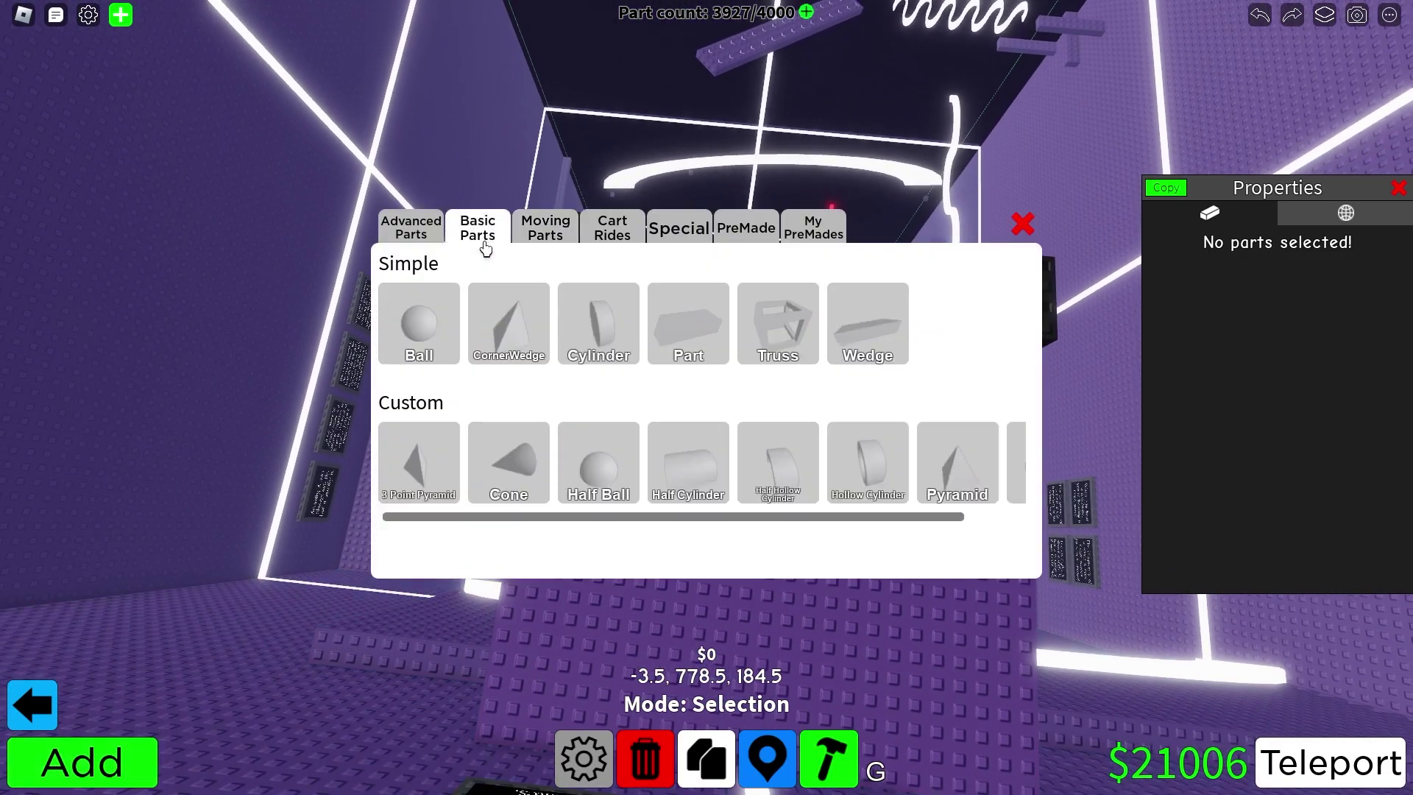
click(441, 236)
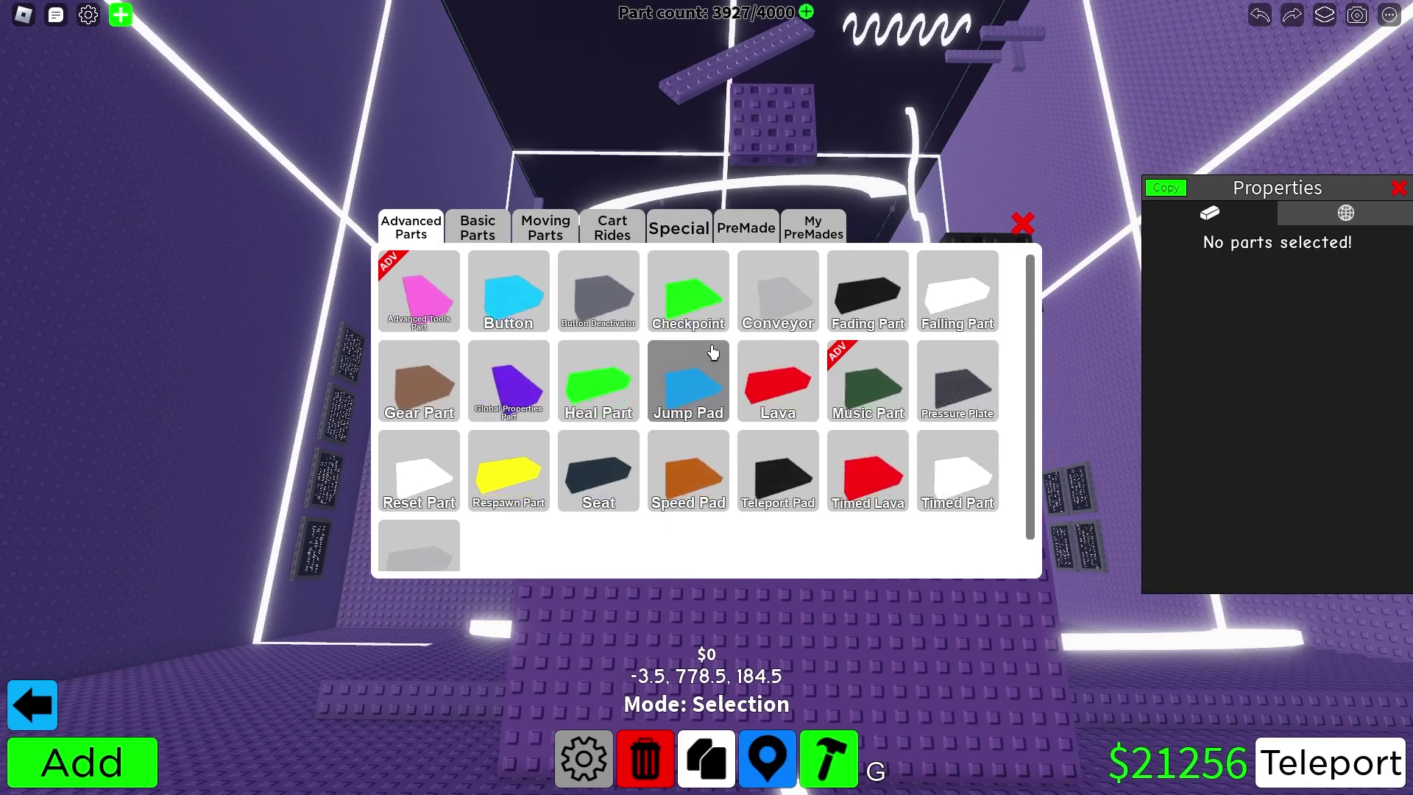
click(536, 247)
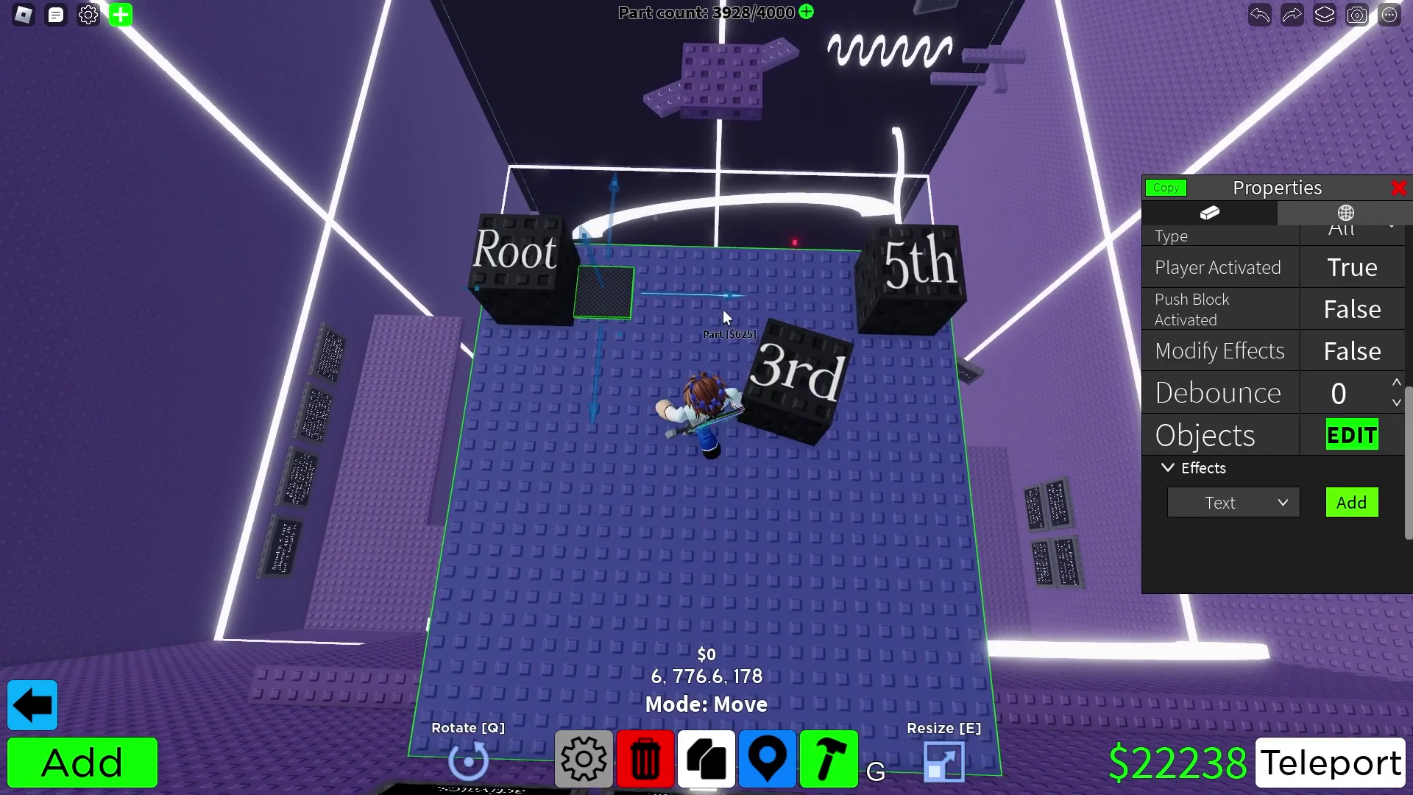
Shrink the plate to a 3x0.2x3 square and slide it between the Root and 5th boxes.
key(e)
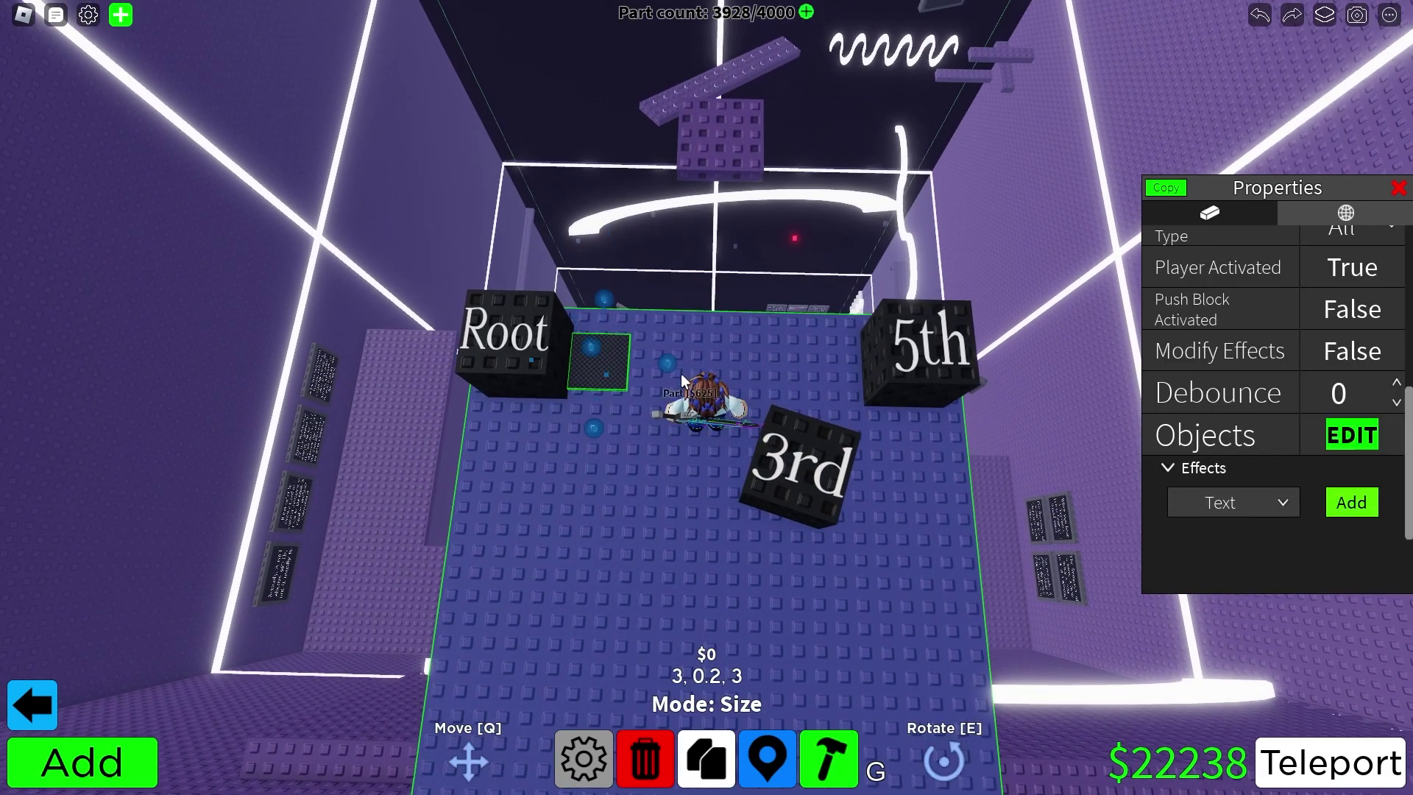
click(902, 373)
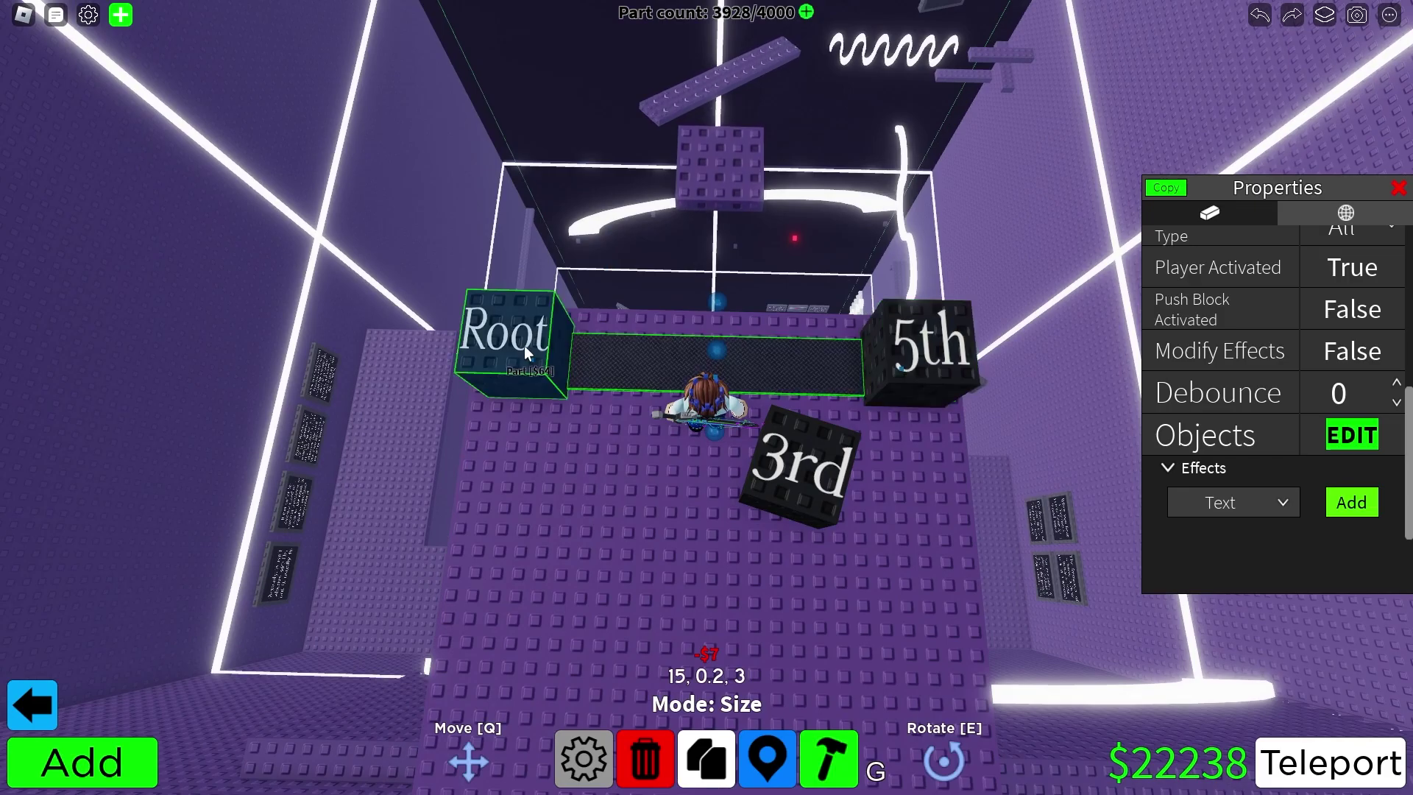
drag(896, 368, 754, 361)
key(e)
key(e)
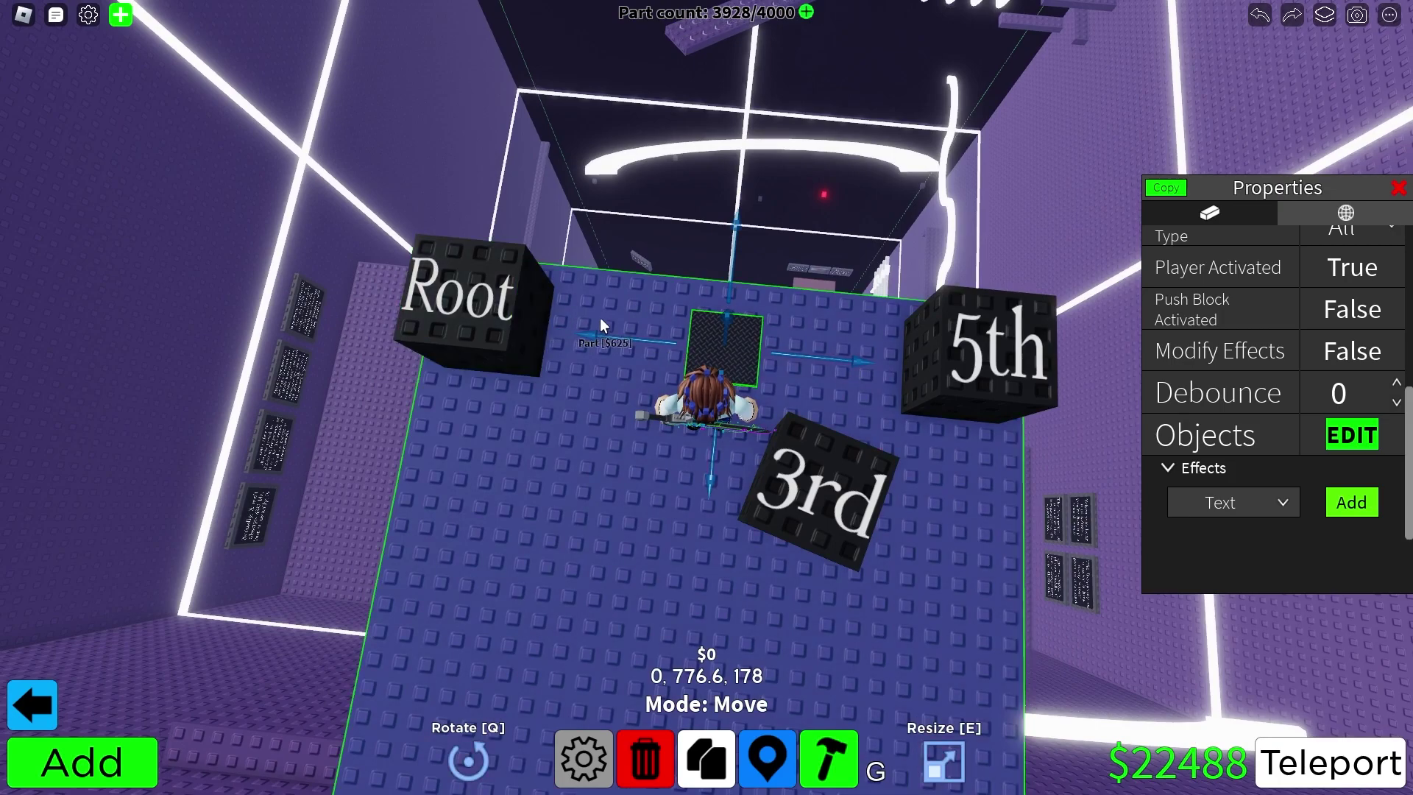
drag(602, 322, 829, 354)
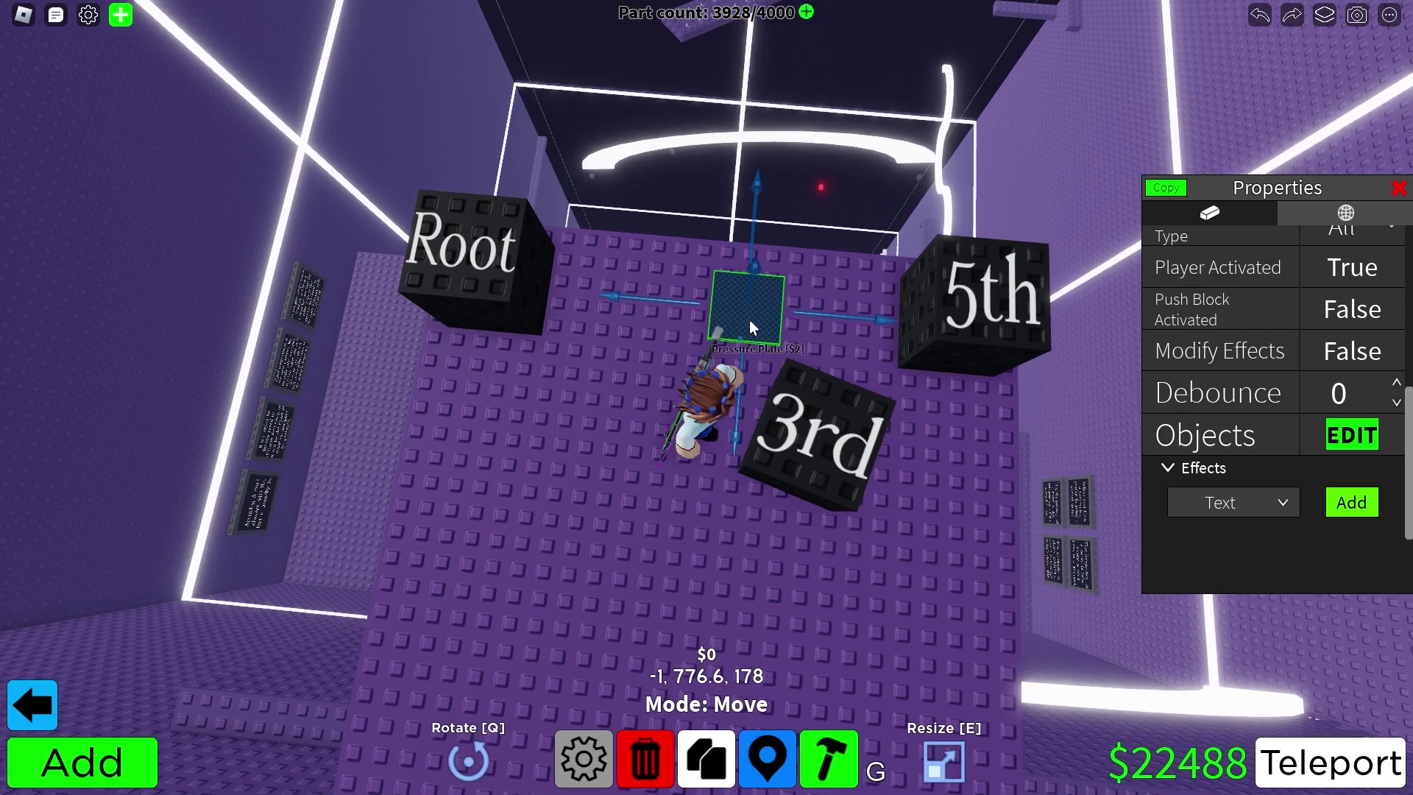
click(784, 329)
click(778, 326)
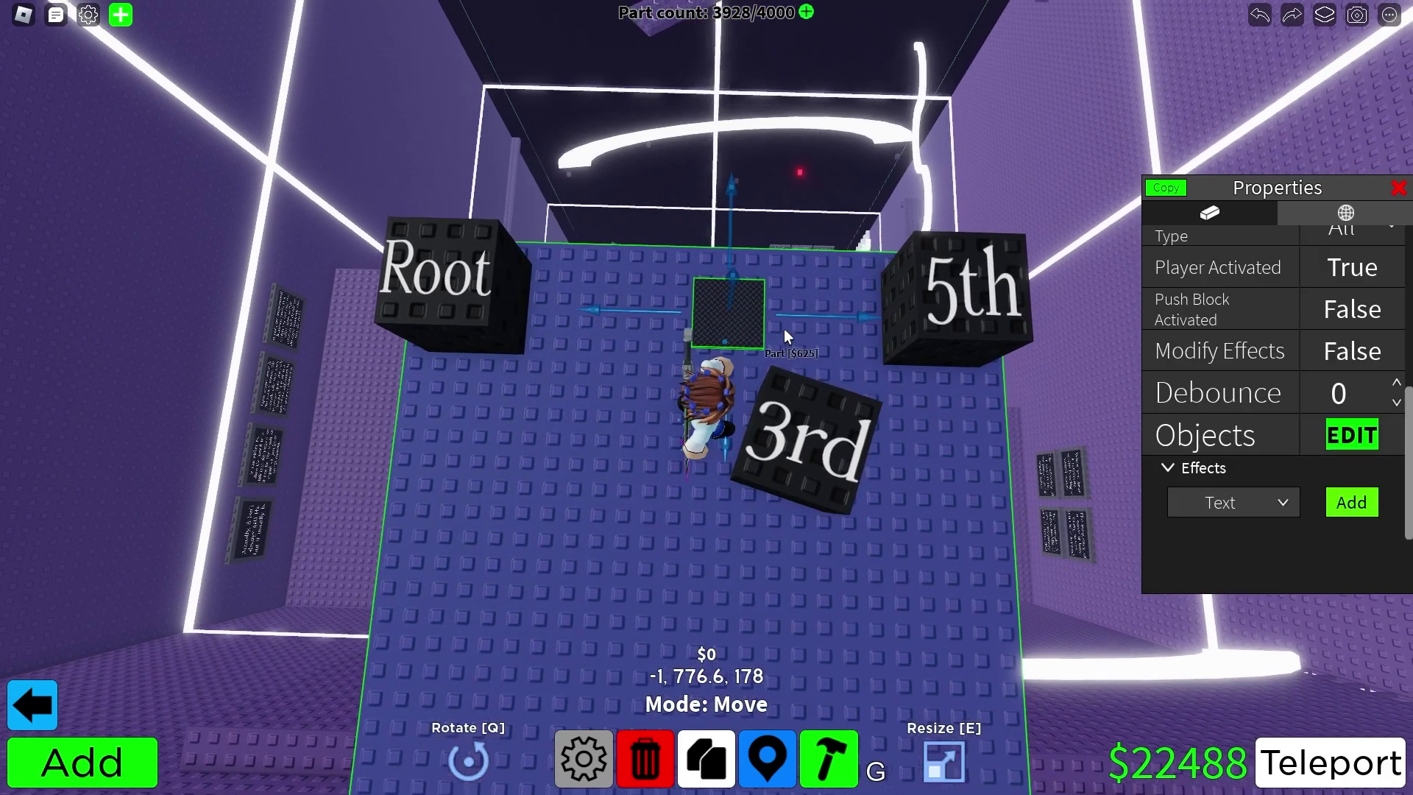
drag(802, 334, 814, 333)
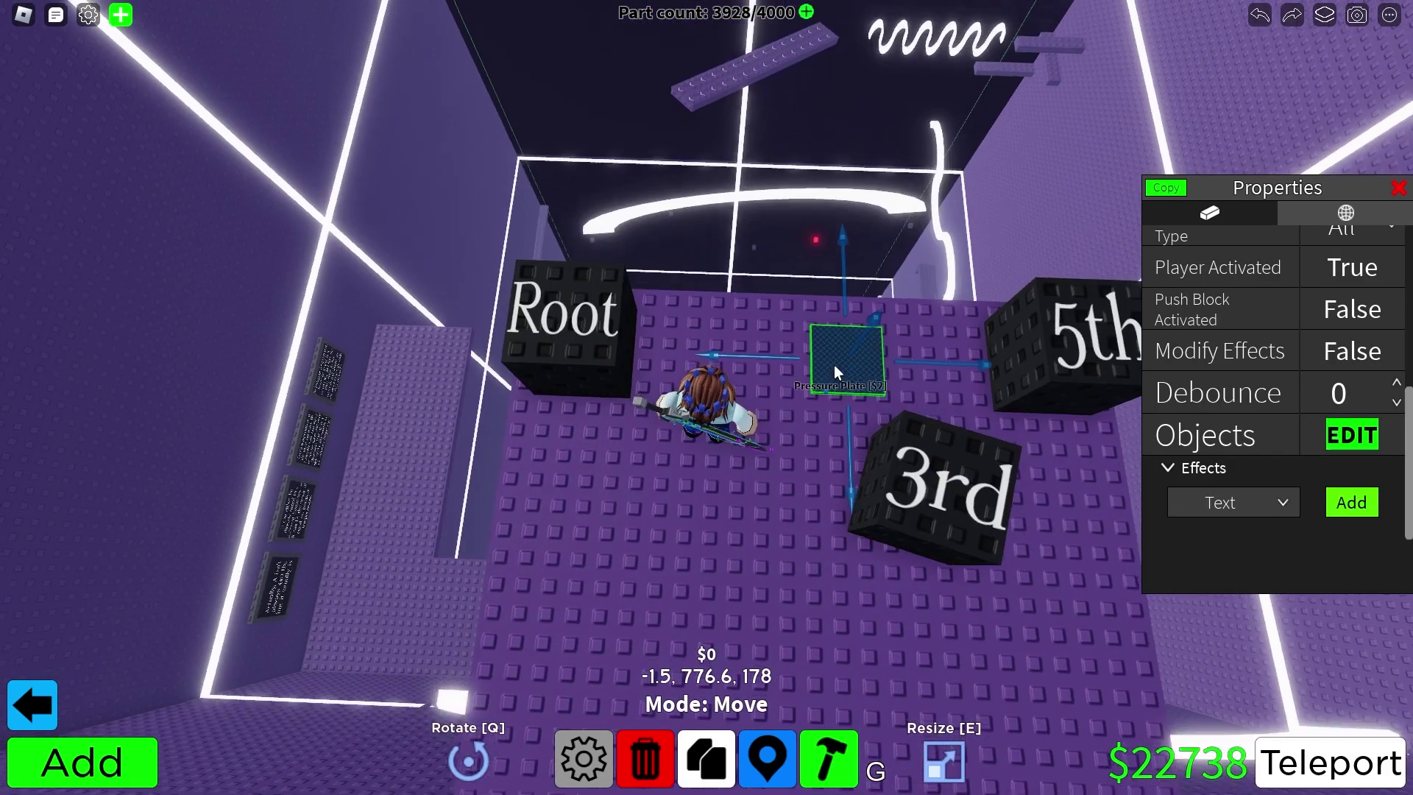
key(e)
click(784, 303)
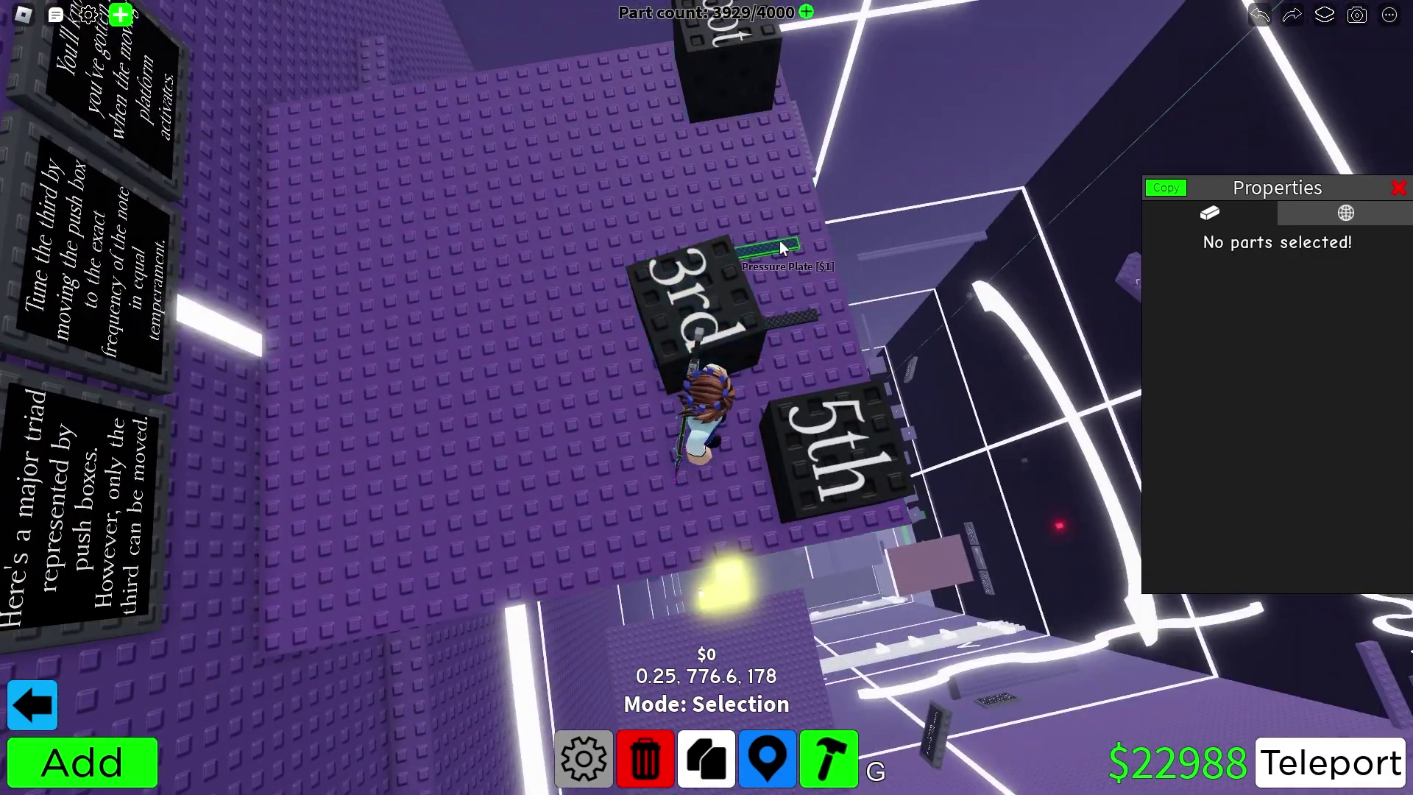
Link the Tune here! plate to the moving platform: Push Block Activated True, Player Activated False.
click(809, 319)
shift+click(809, 319)
click(705, 397)
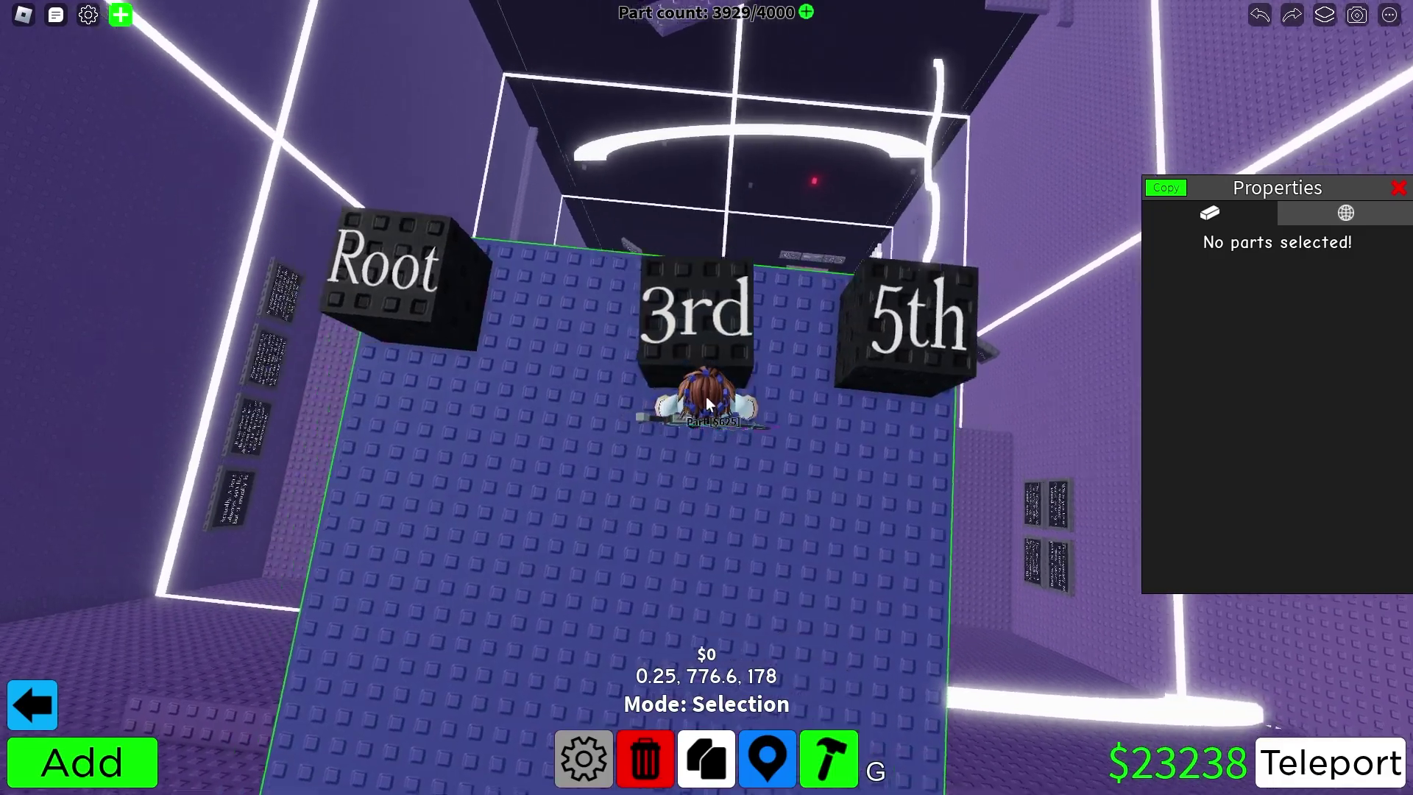
key(Left)
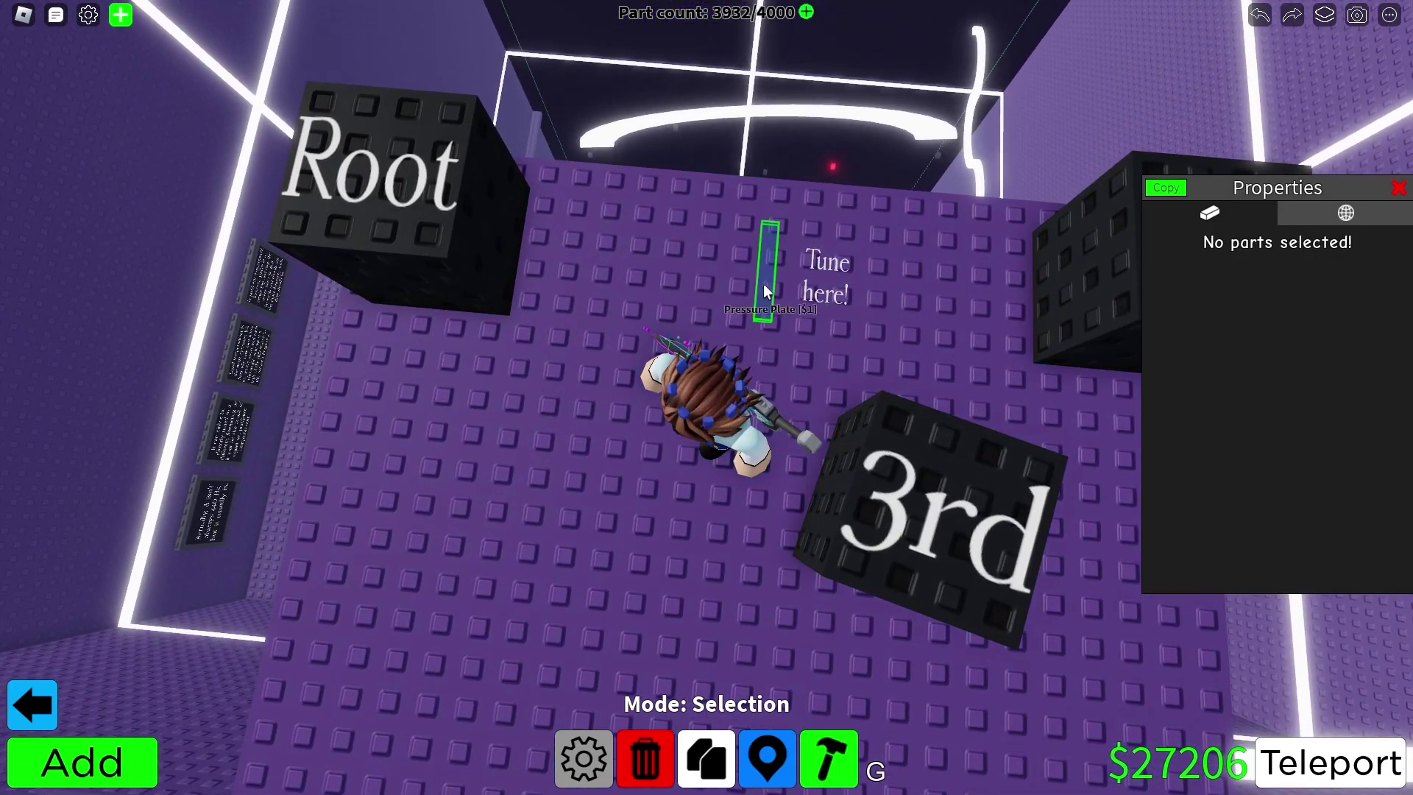
click(762, 284)
scroll(1210, 364, down, 3)
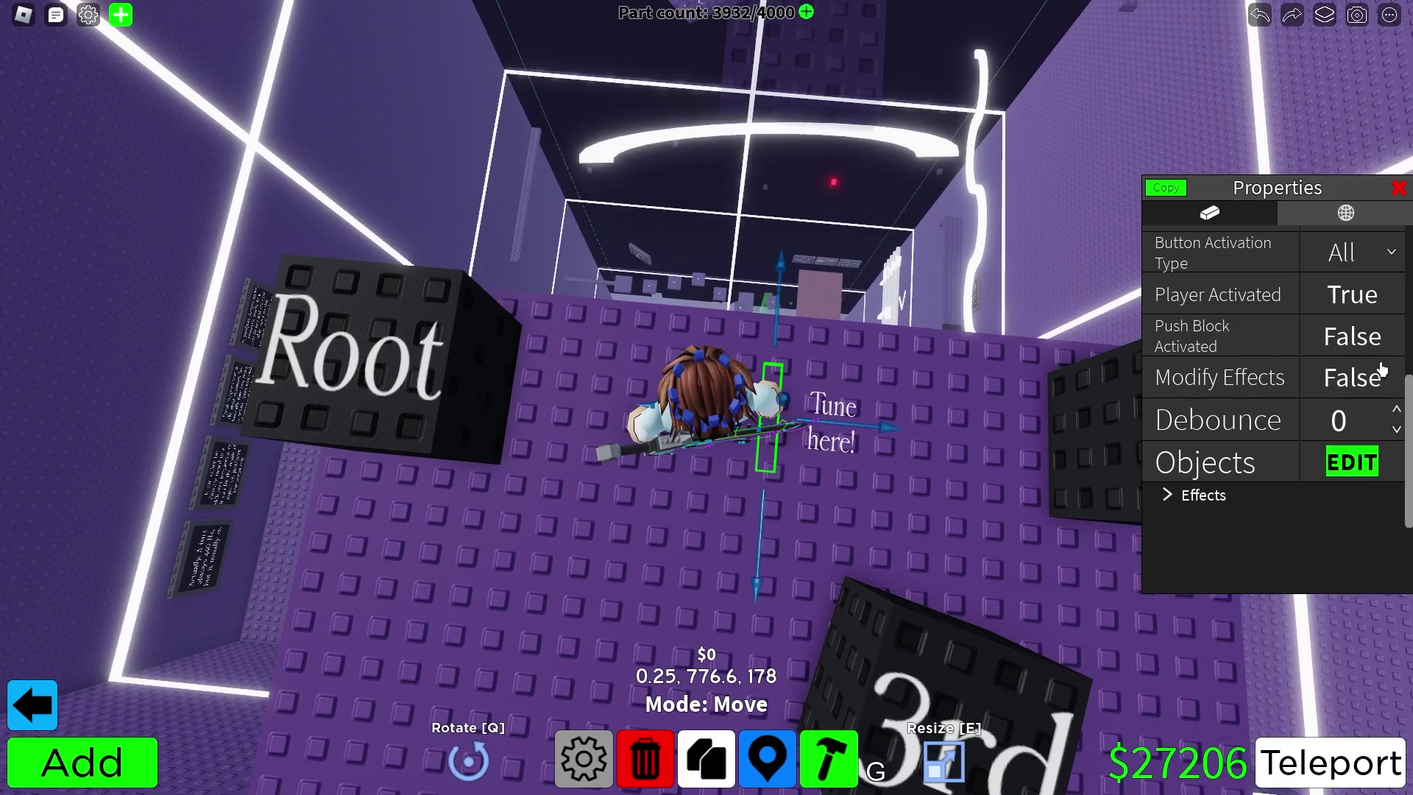
click(1352, 353)
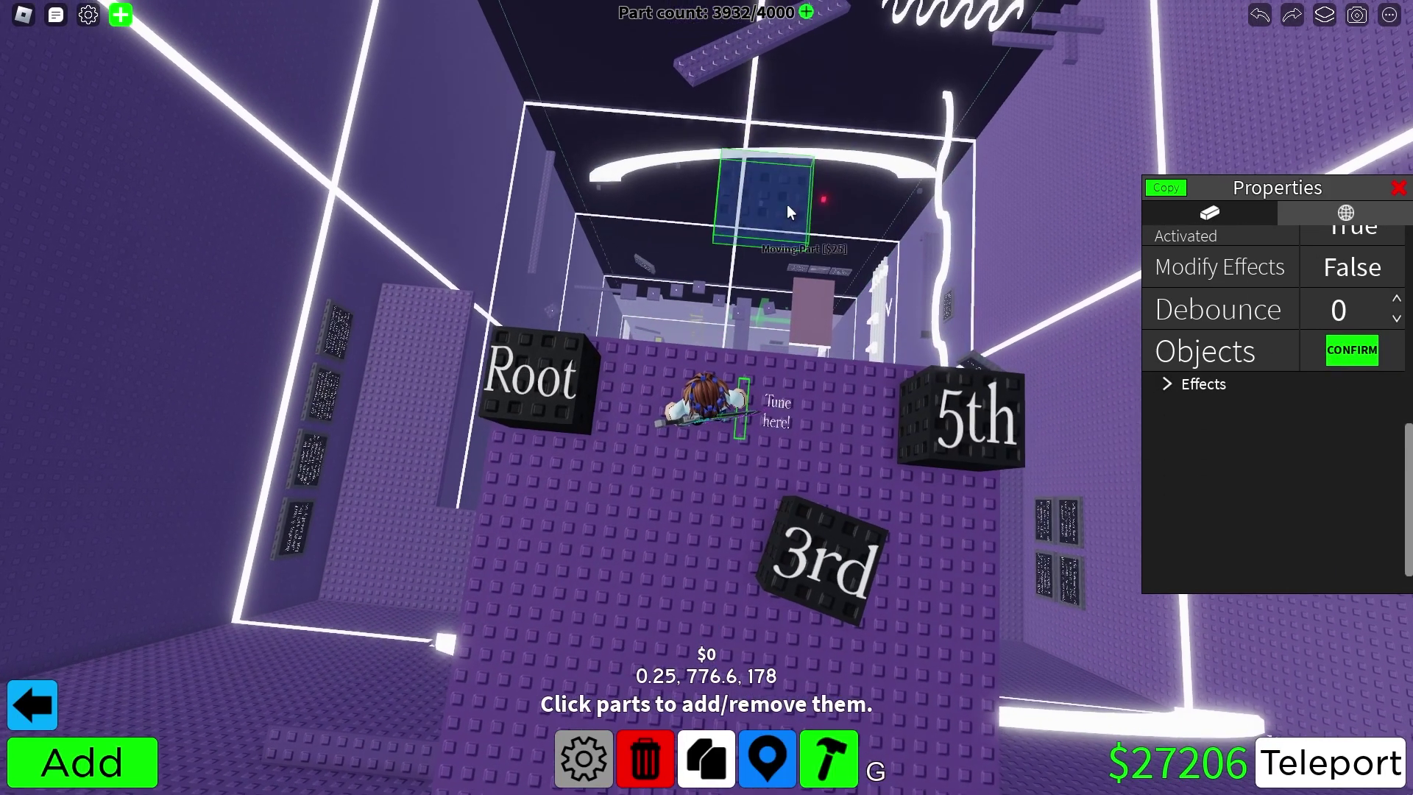
click(811, 394)
click(1381, 354)
click(1352, 461)
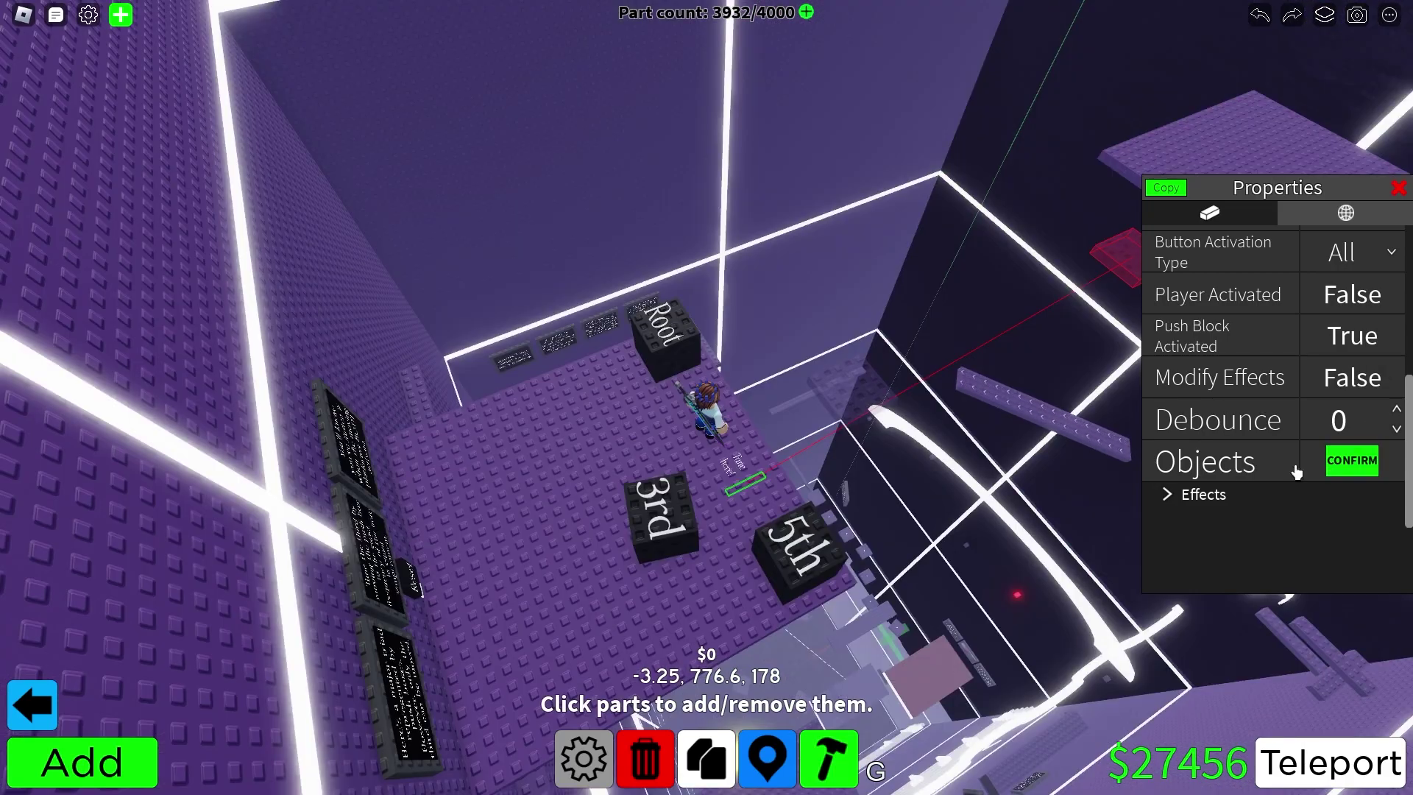
click(1344, 458)
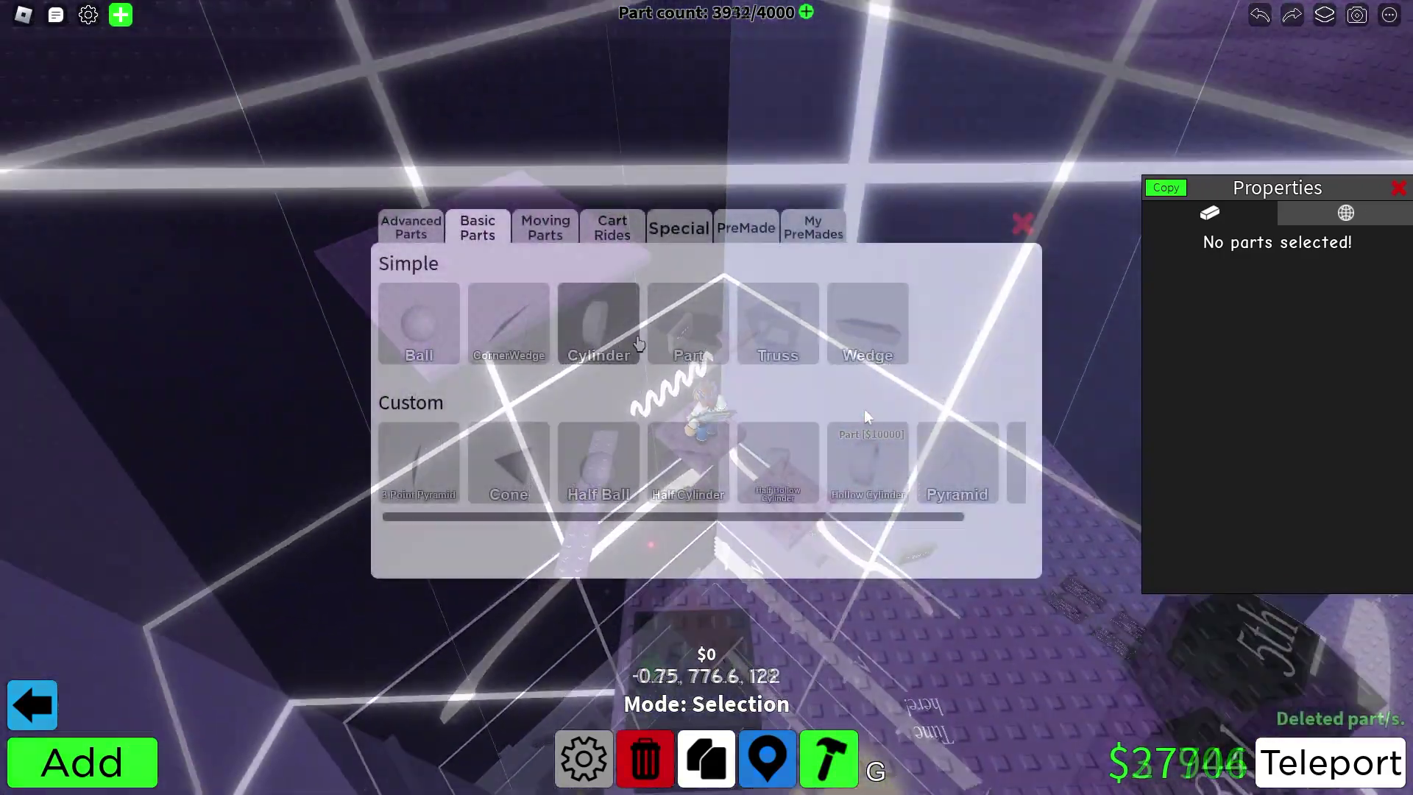
Place a new block beside the purple platform and copy the platform's studded purple material and colour onto it.
click(863, 409)
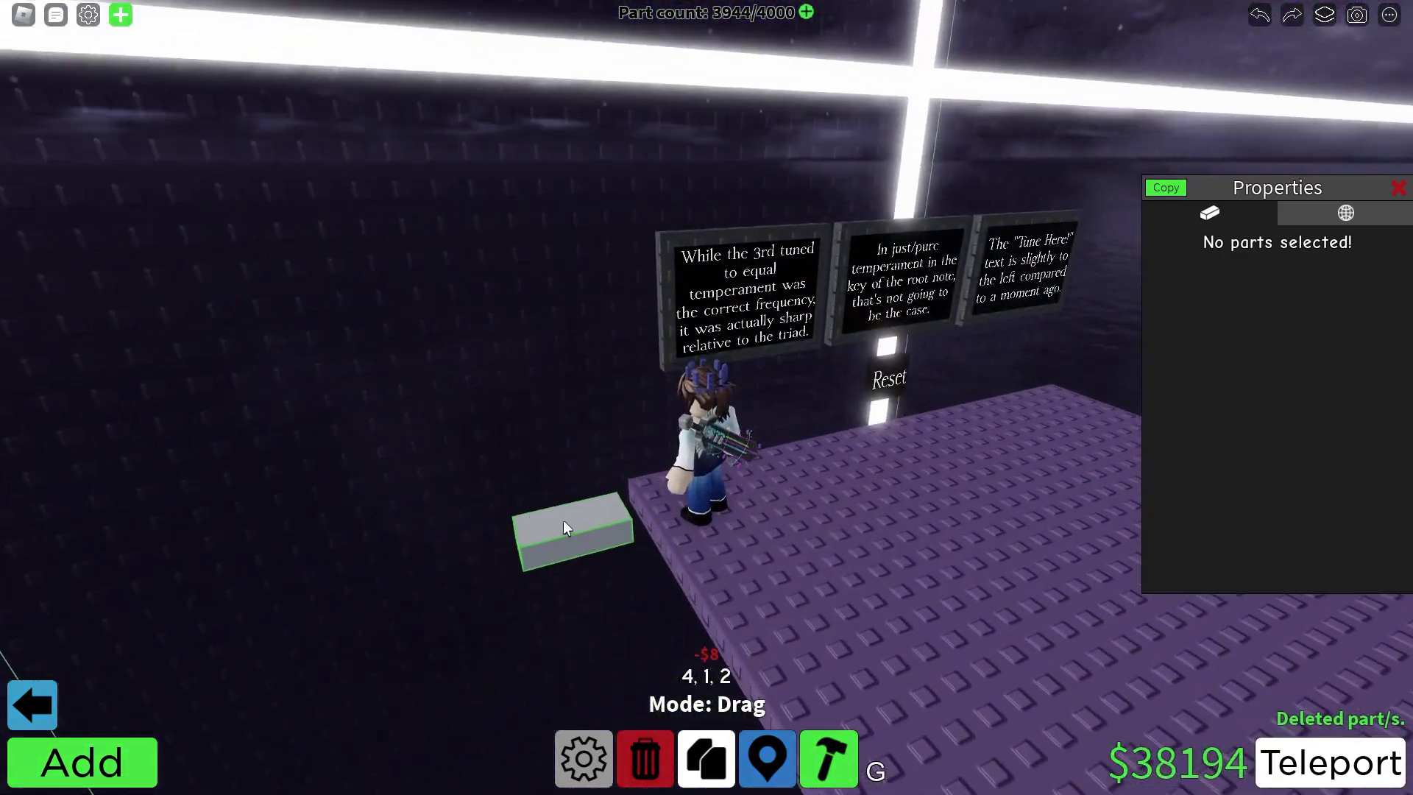
click(588, 508)
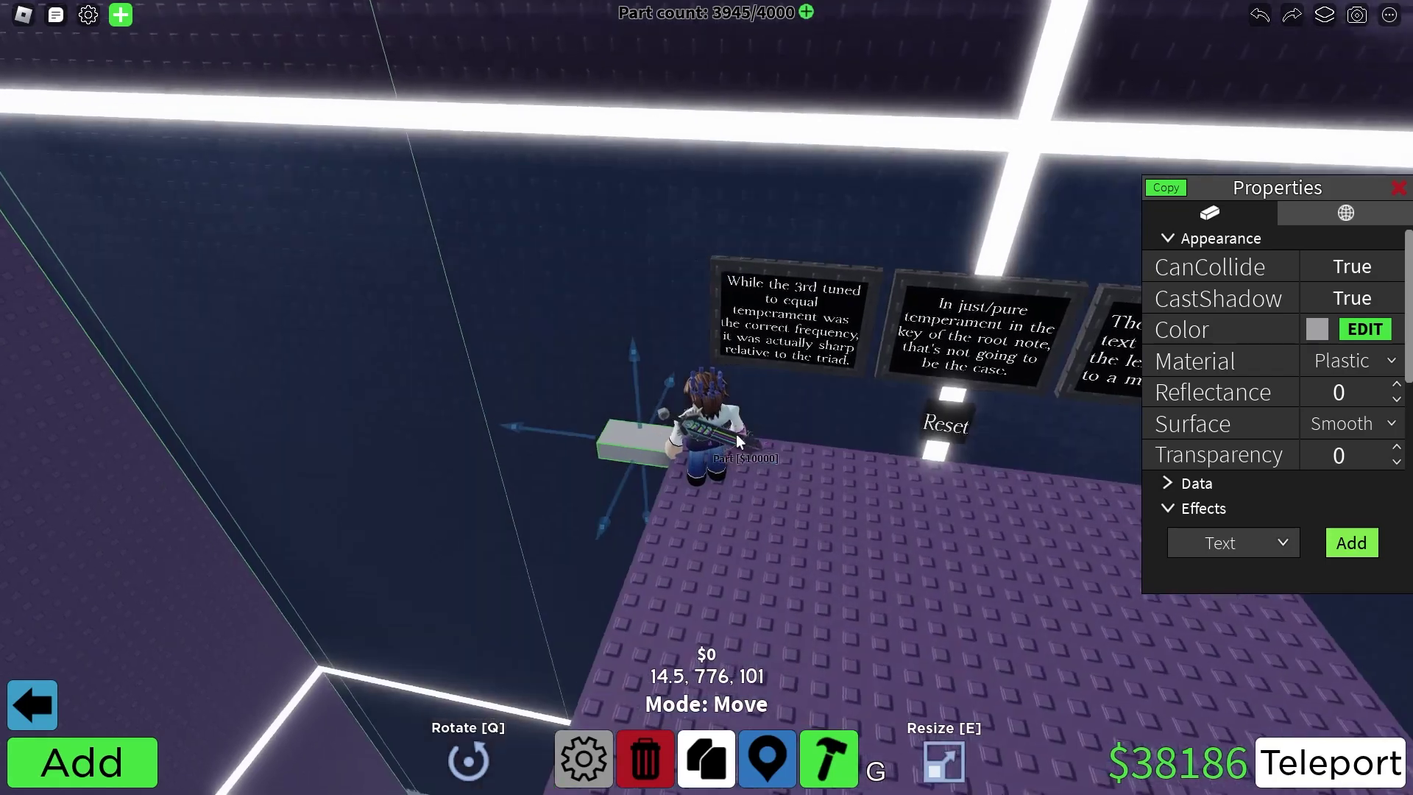
scroll(736, 439, down, 5)
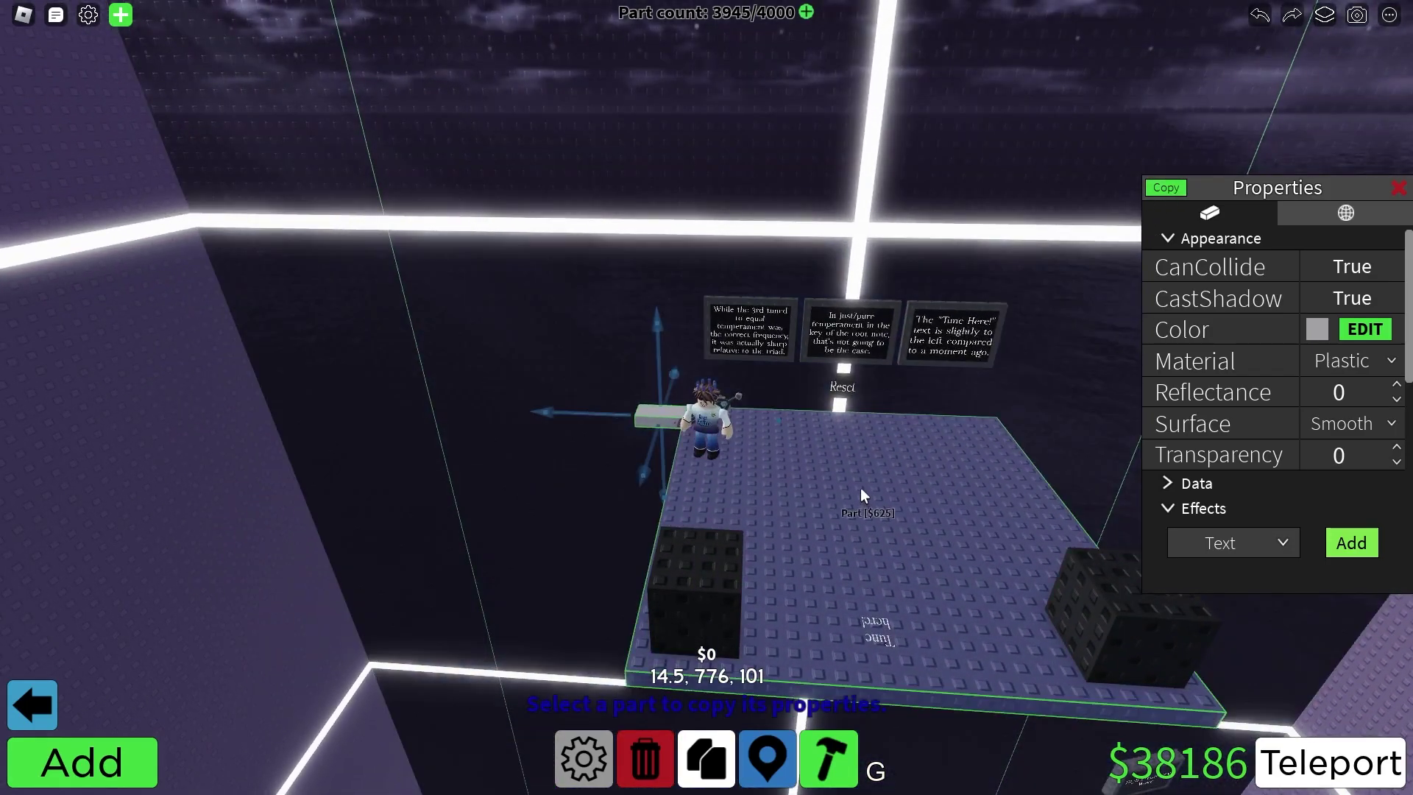
click(863, 494)
key(r)
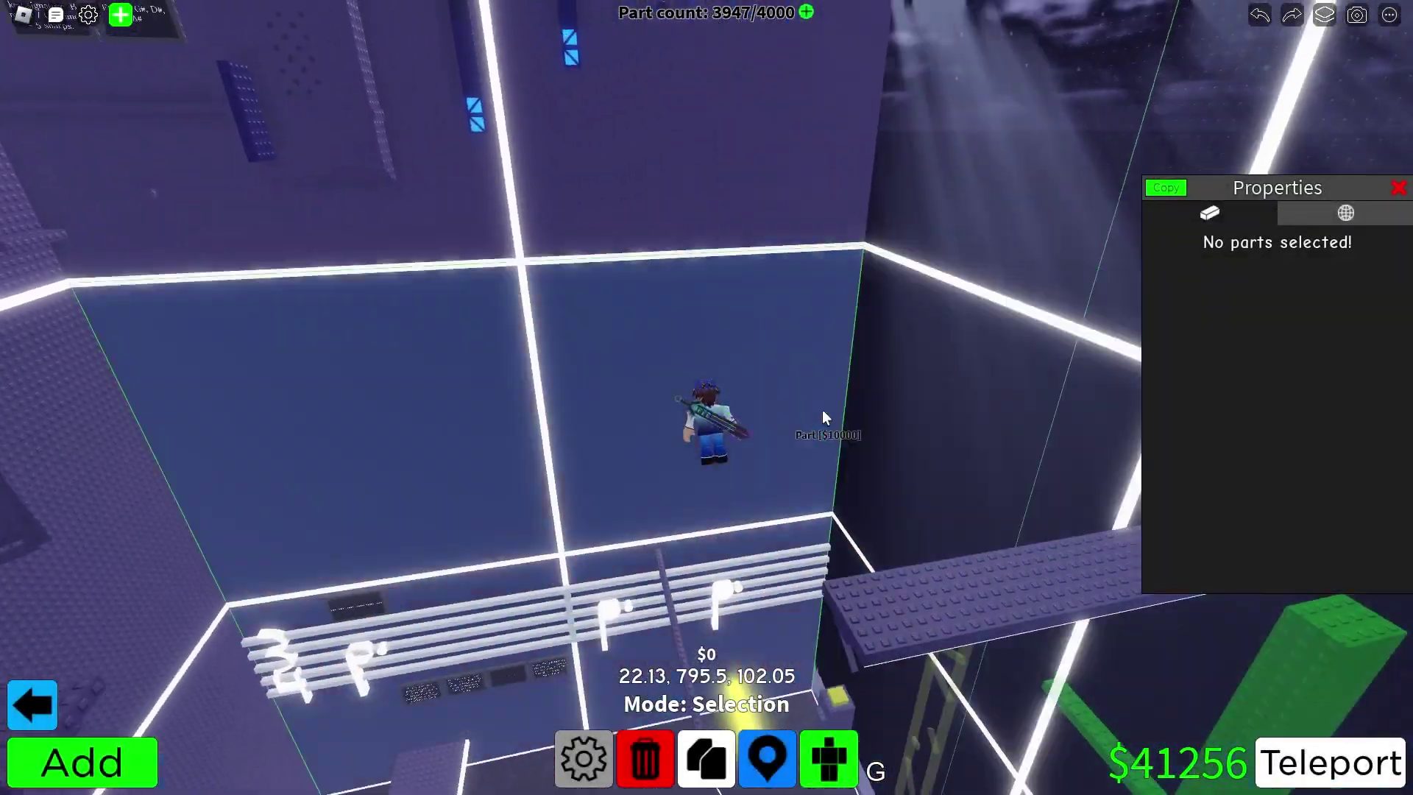
Fly over to the stepped staccato platforms and exit Edit Mode to start playing the tower.
key(w)
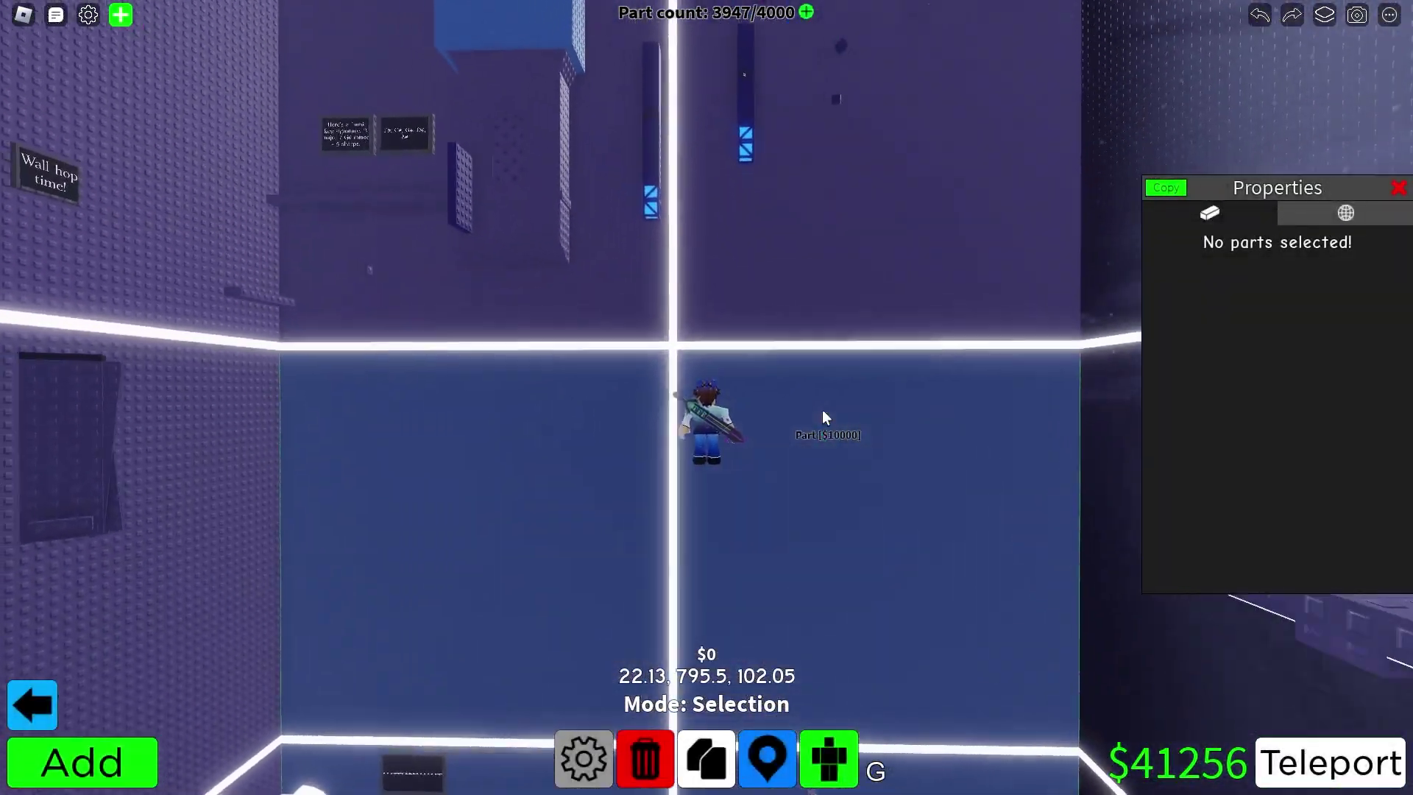
key(w)
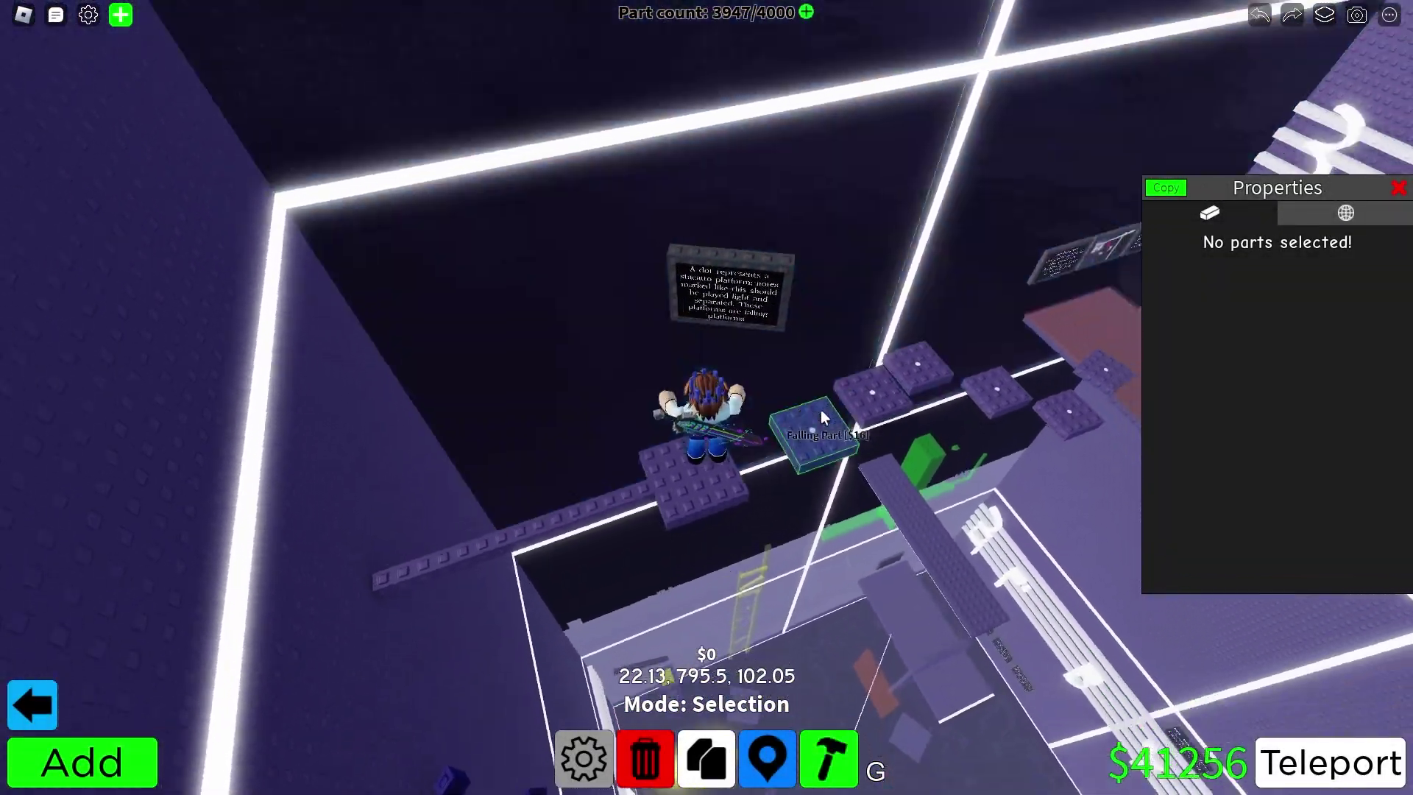
scroll(909, 446, up, 2)
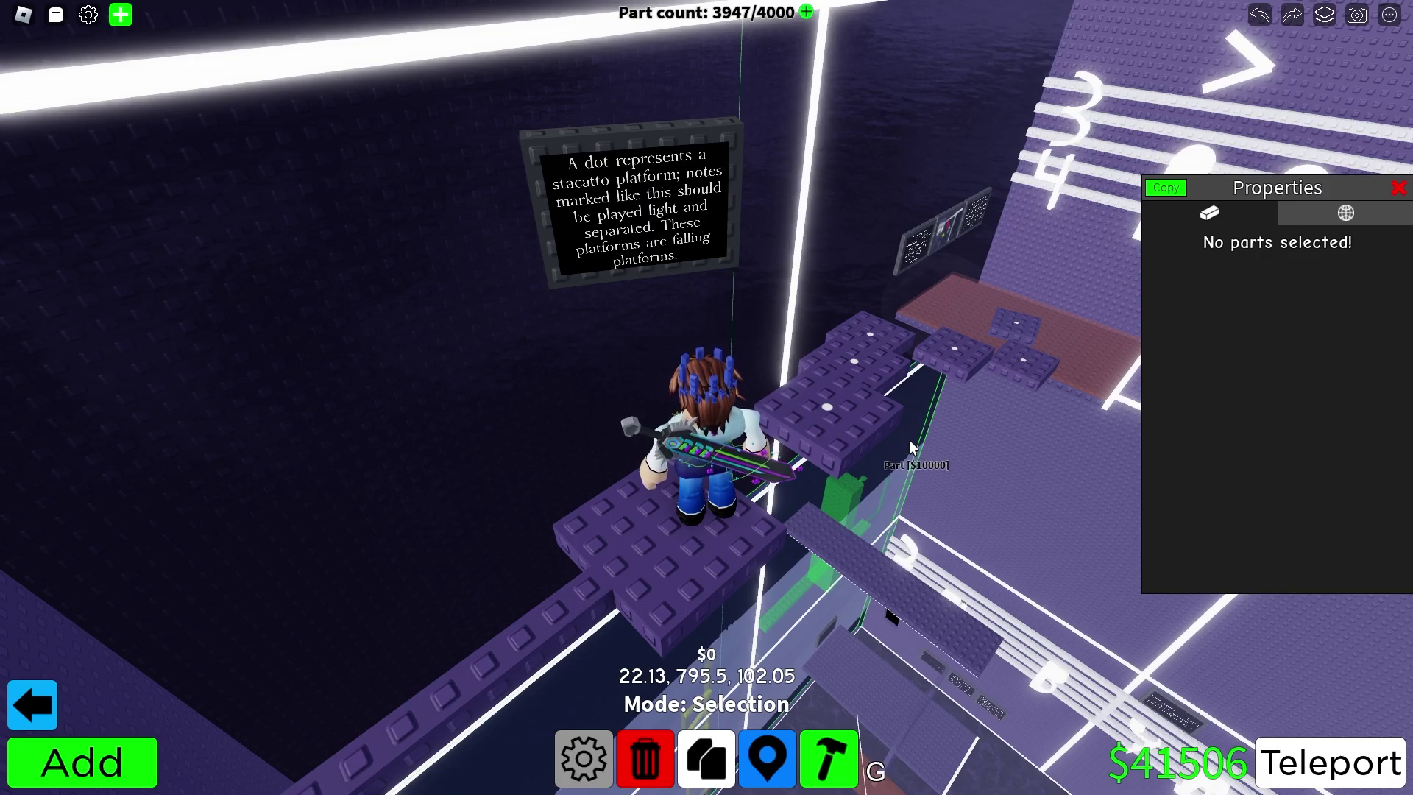
right_click(908, 439)
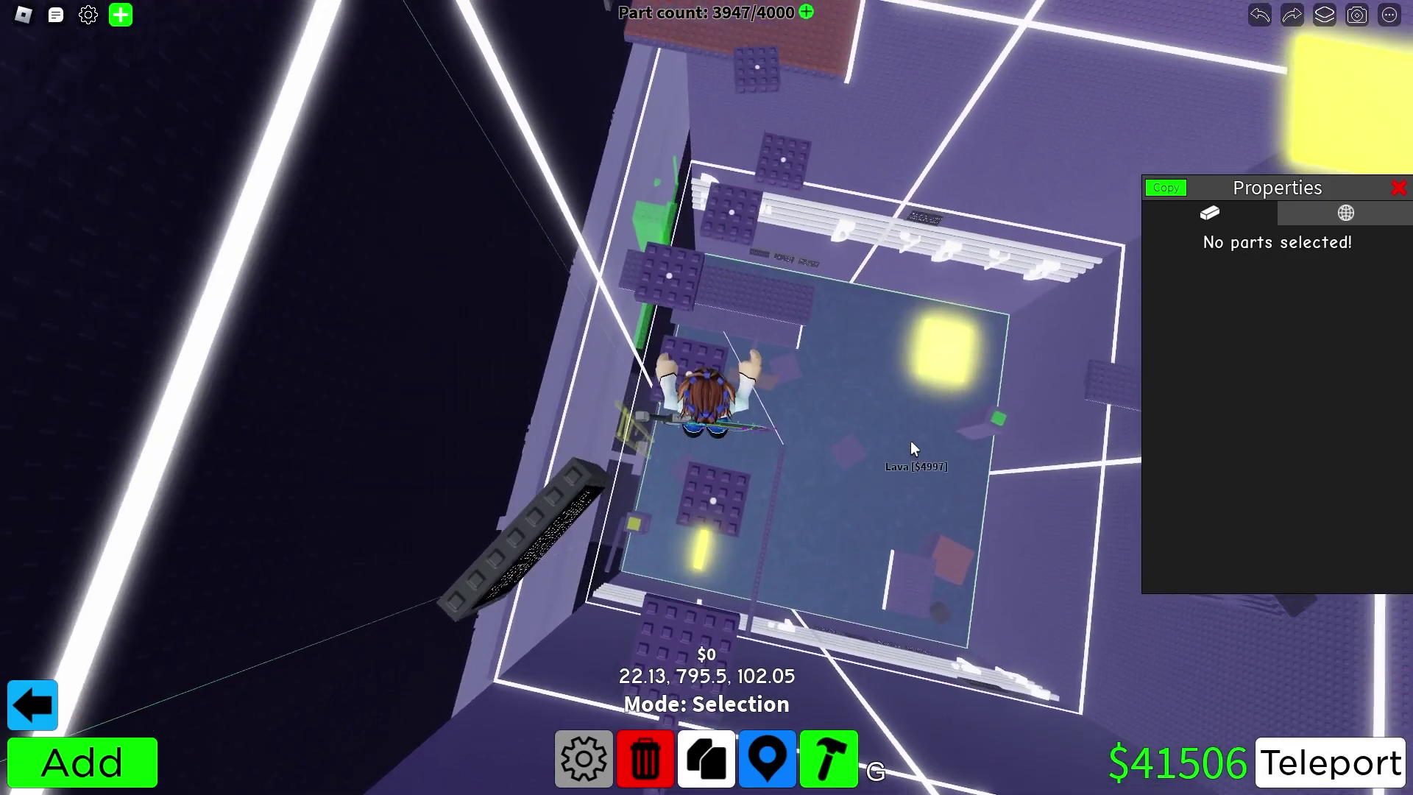
click(56, 709)
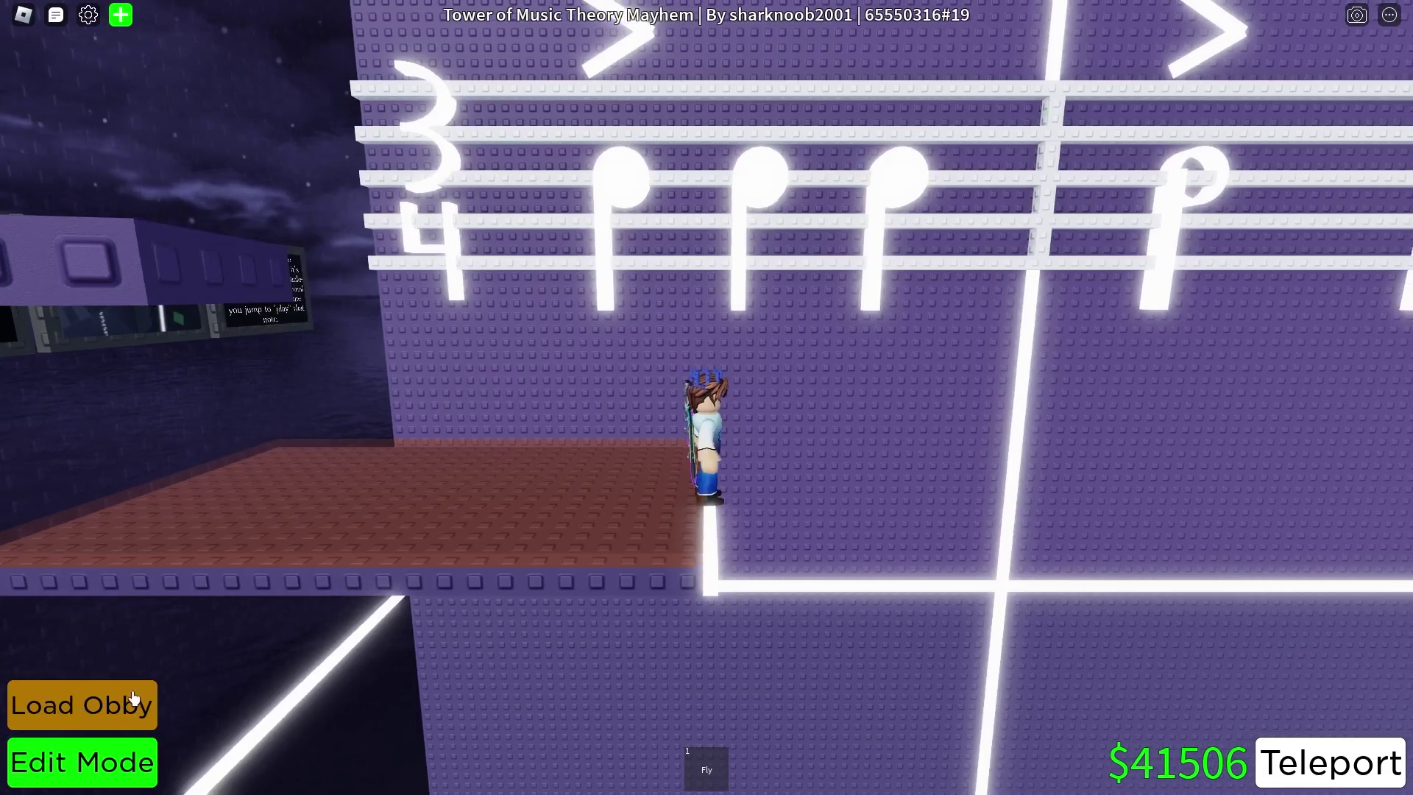
Fly the avatar along the time-signature wall past the legato sign.
right_click(484, 511)
key(d)
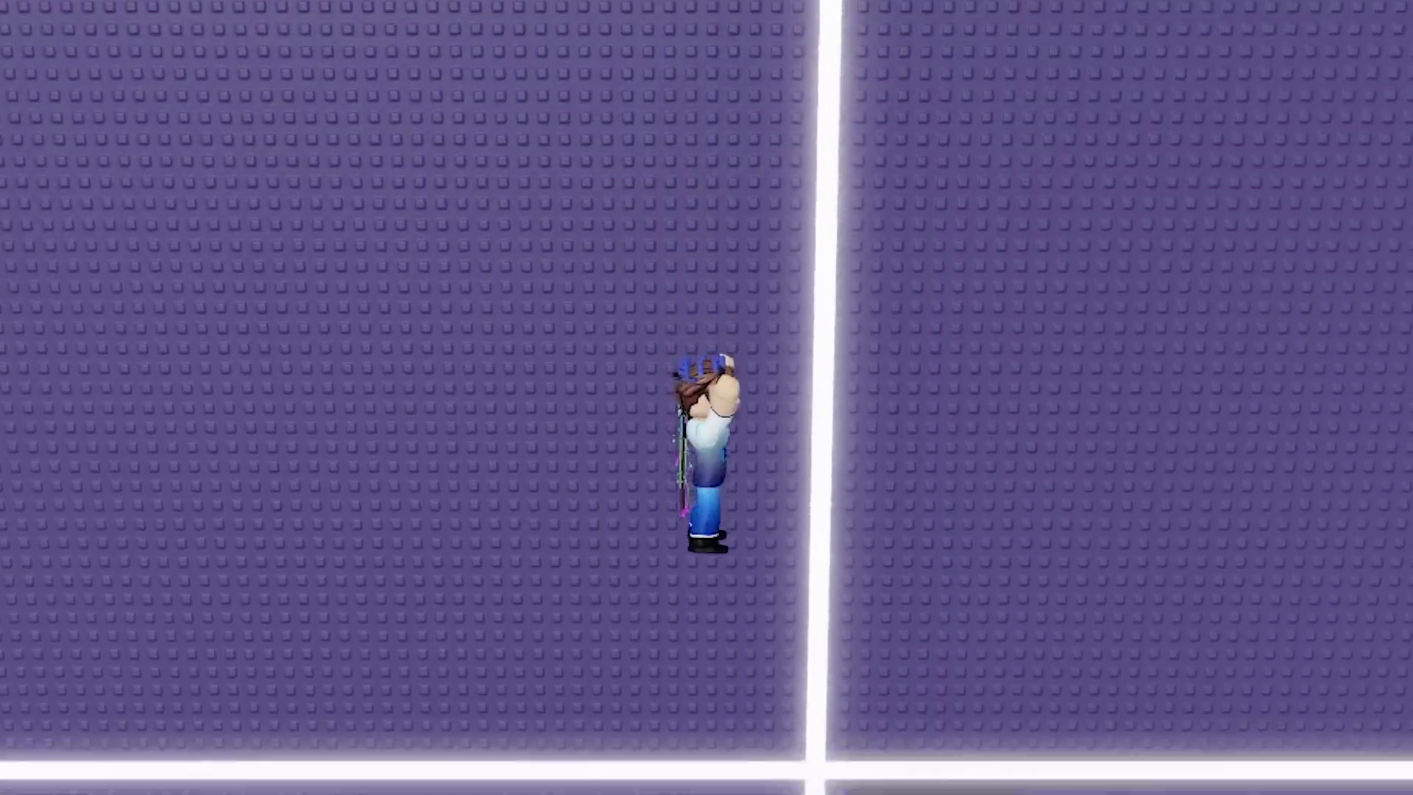
key(w)
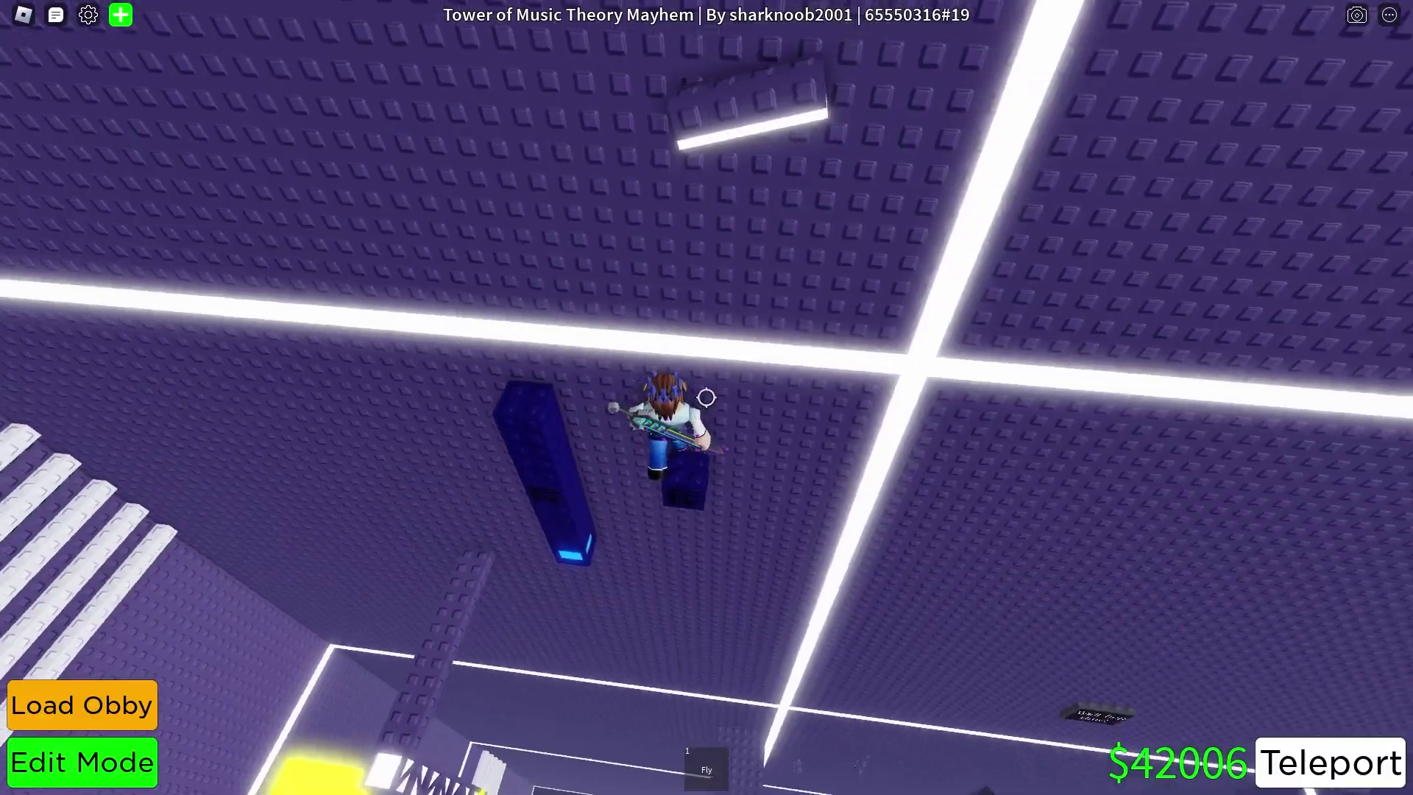
key(w)
key(d)
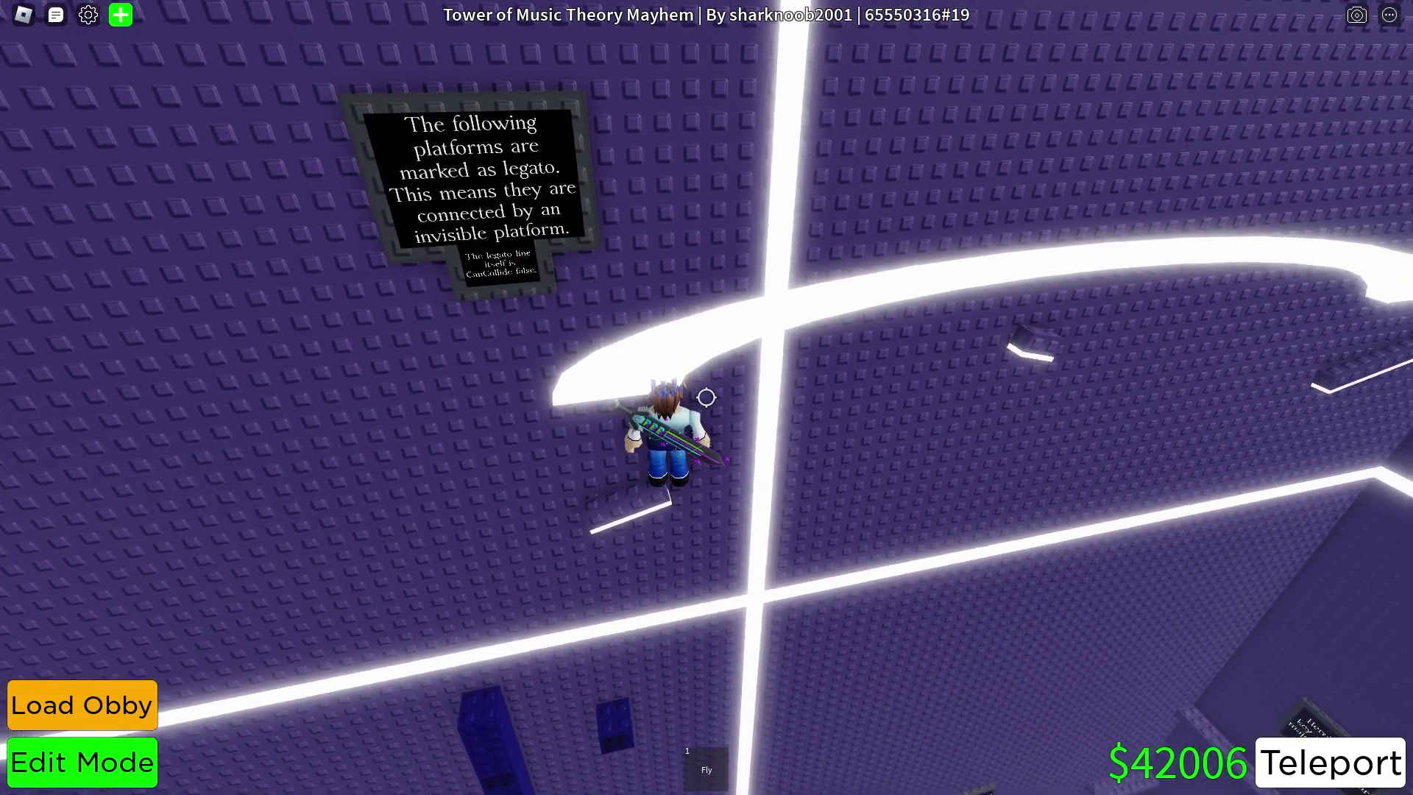
key(a)
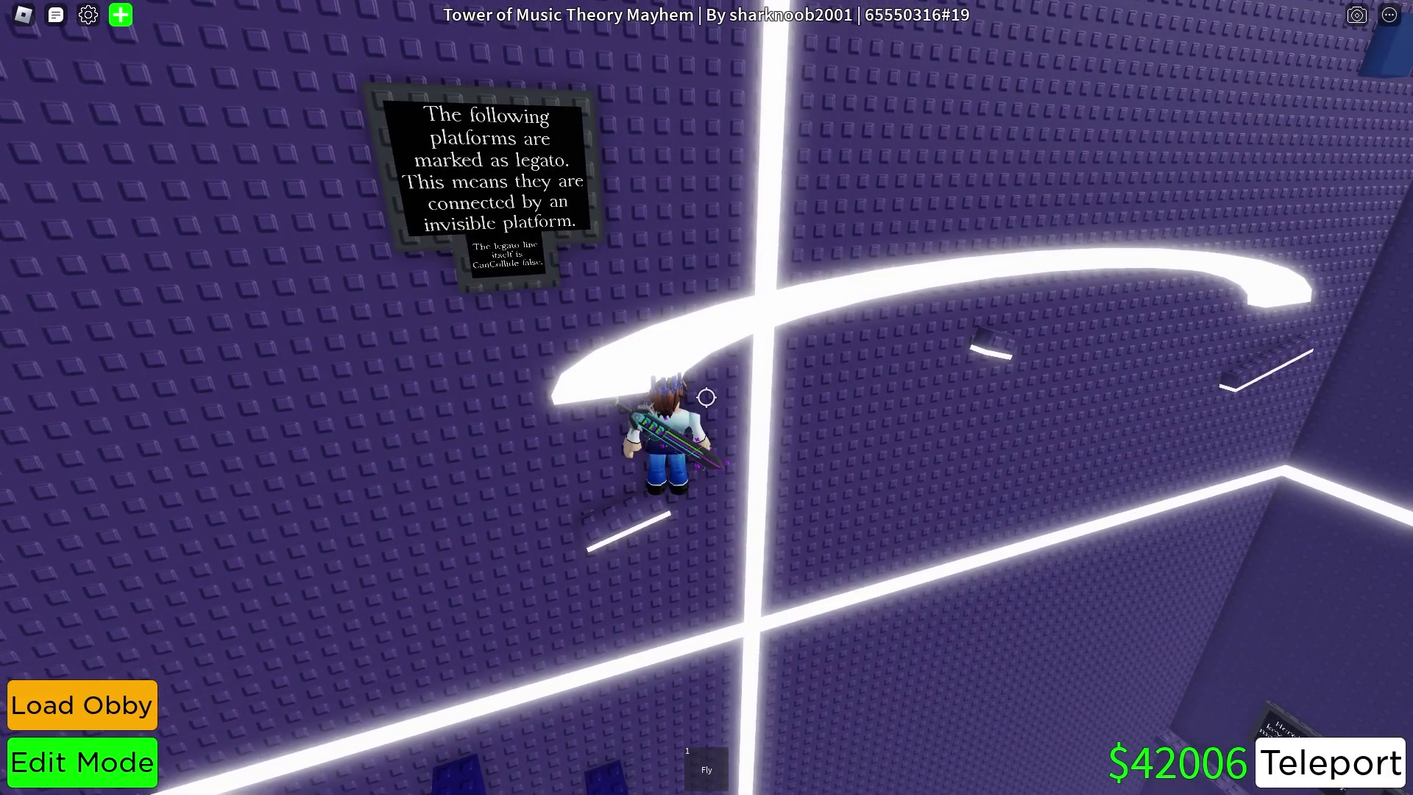
key(d)
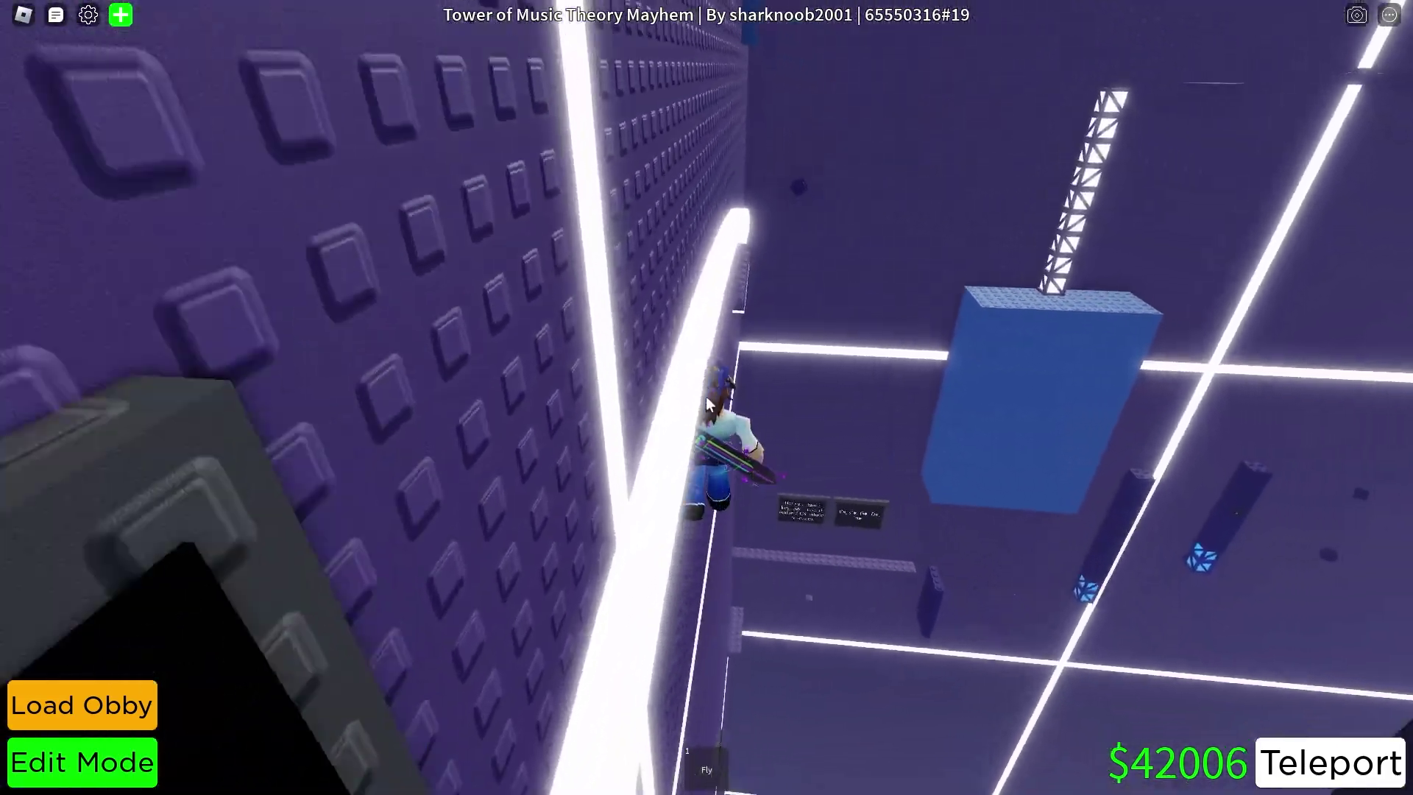
key(s)
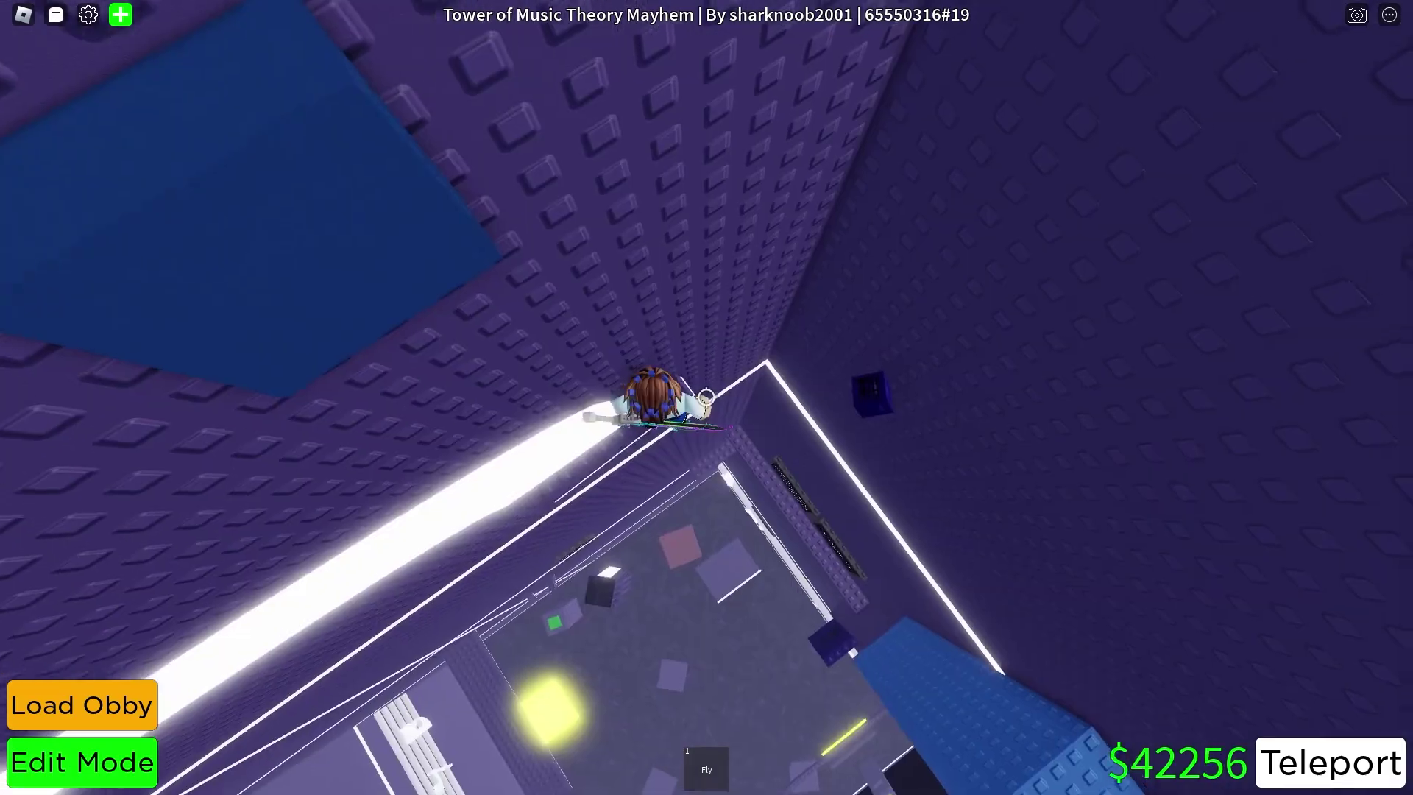
key(w)
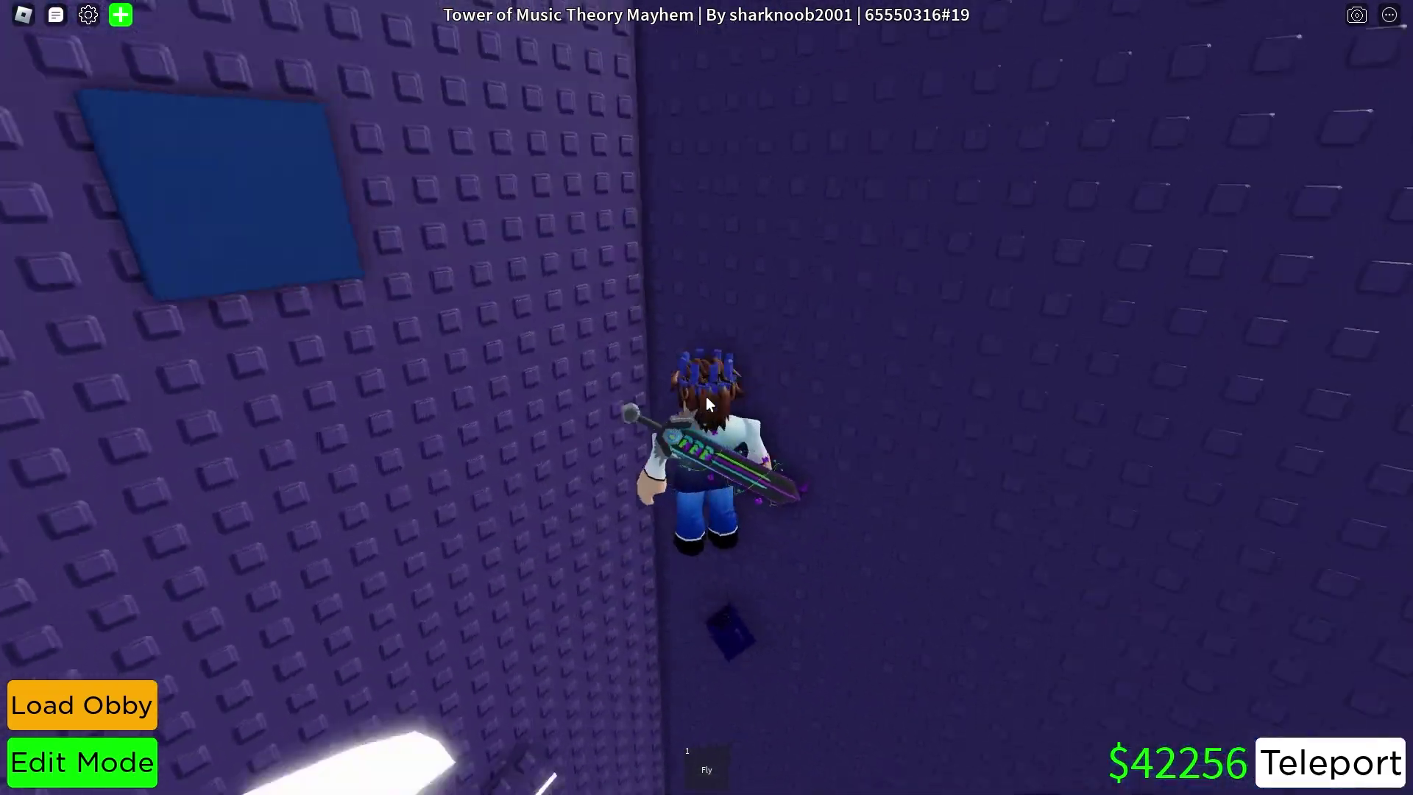
Drop the avatar down the tower through stage 18 and stage 5 to stage 1.
scroll(704, 395, down, 5)
key(shift)
scroll(706, 398, up, 3)
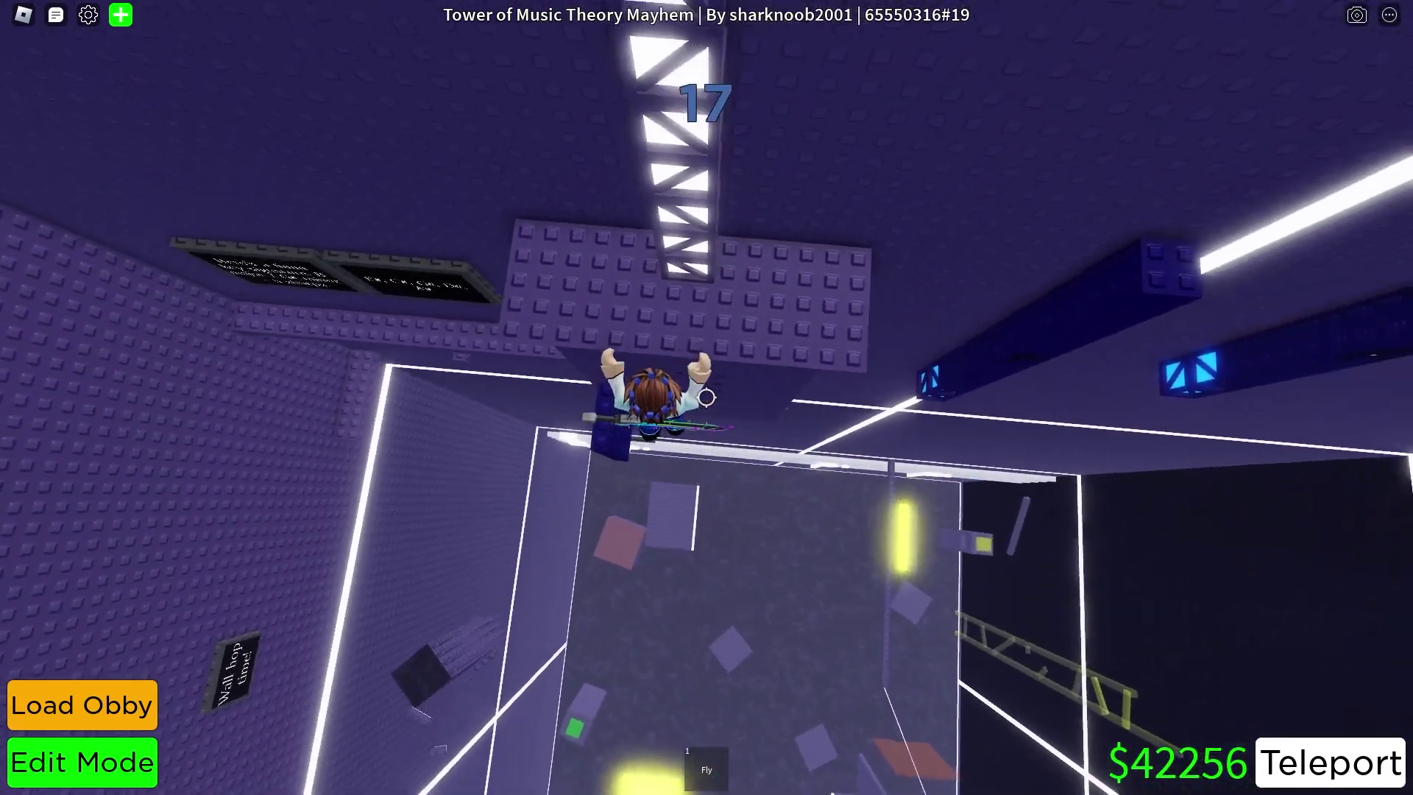
key(shift)
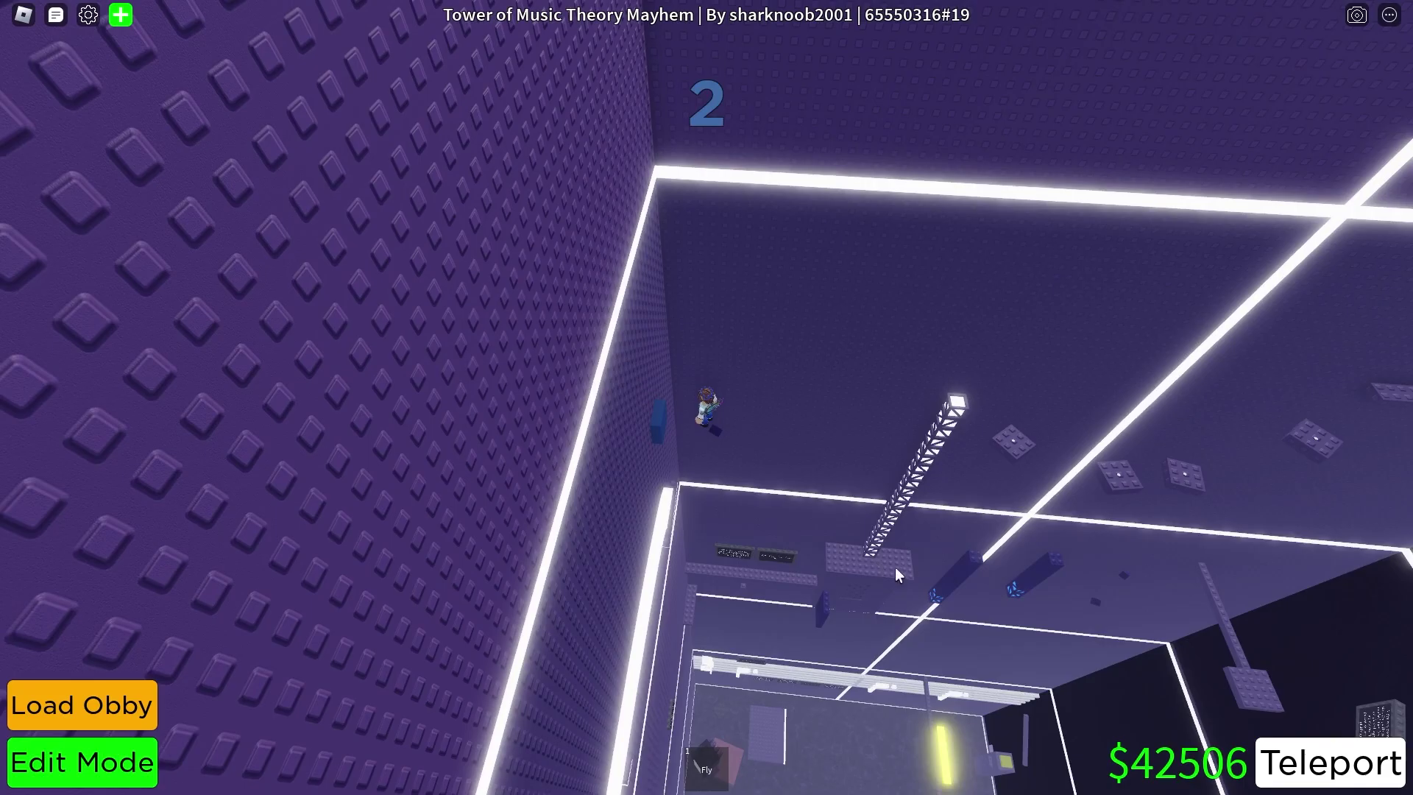
key(shift)
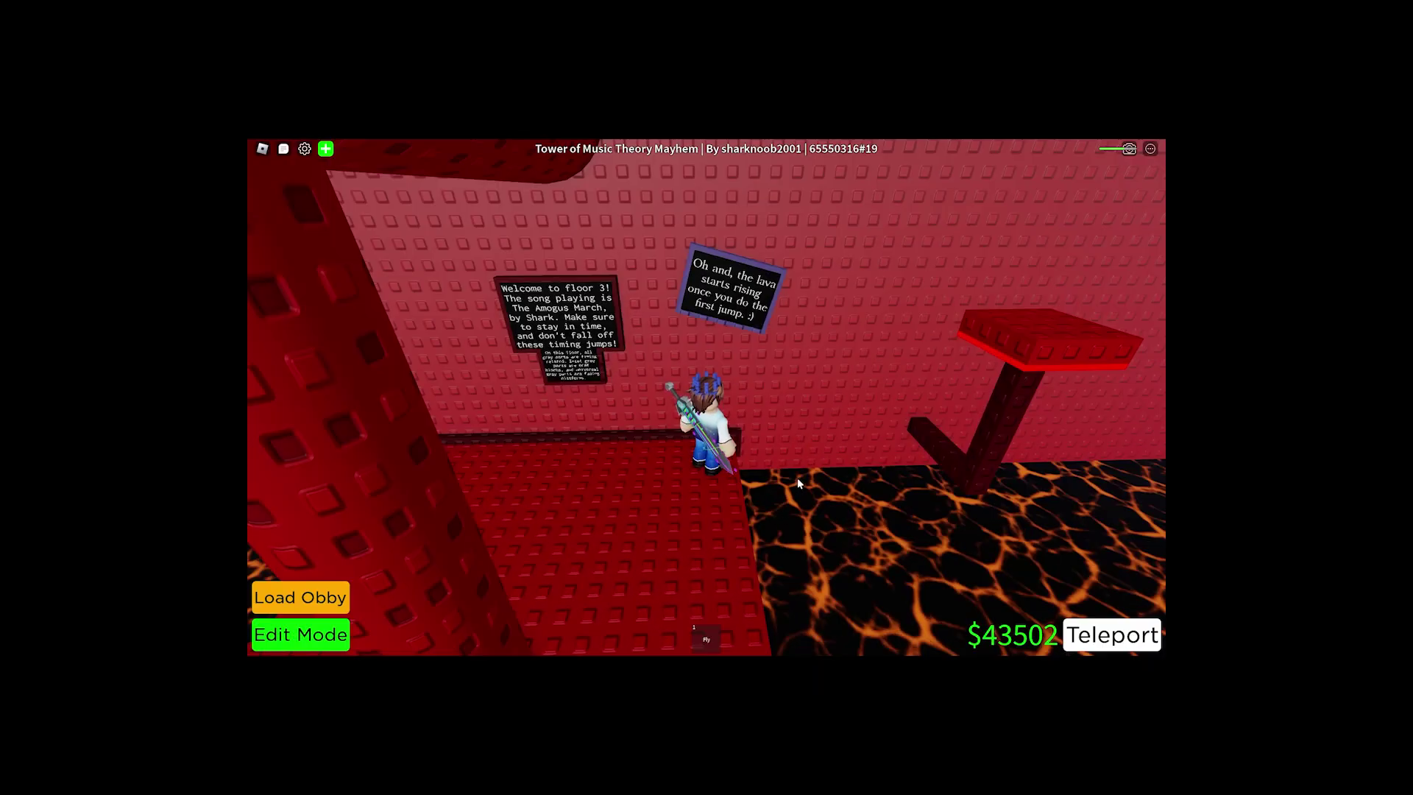
Jump onto the first red block over the lava, then follow the grey path to the next red block.
key(w)
key(space)
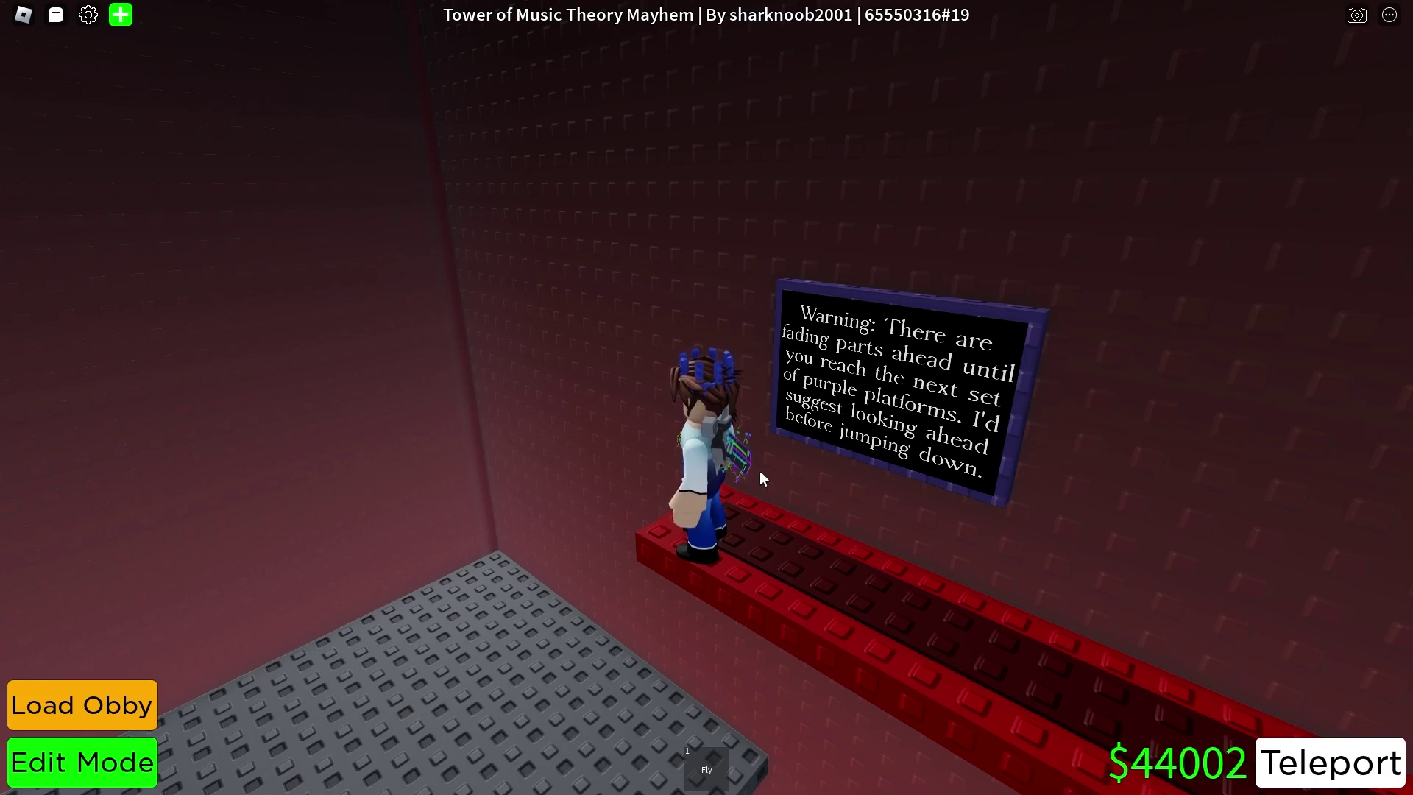
key(s)
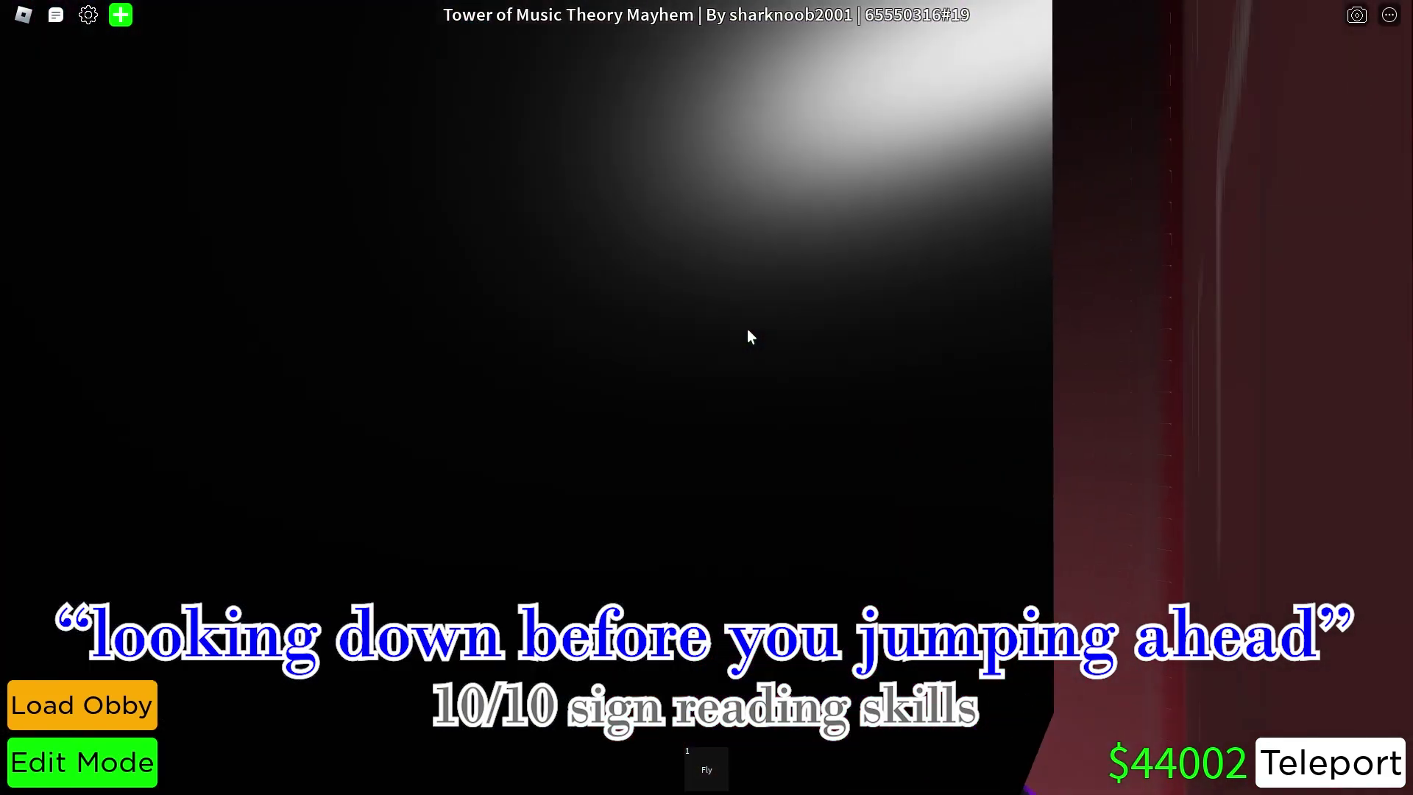
key(w)
key(shift)
key(space)
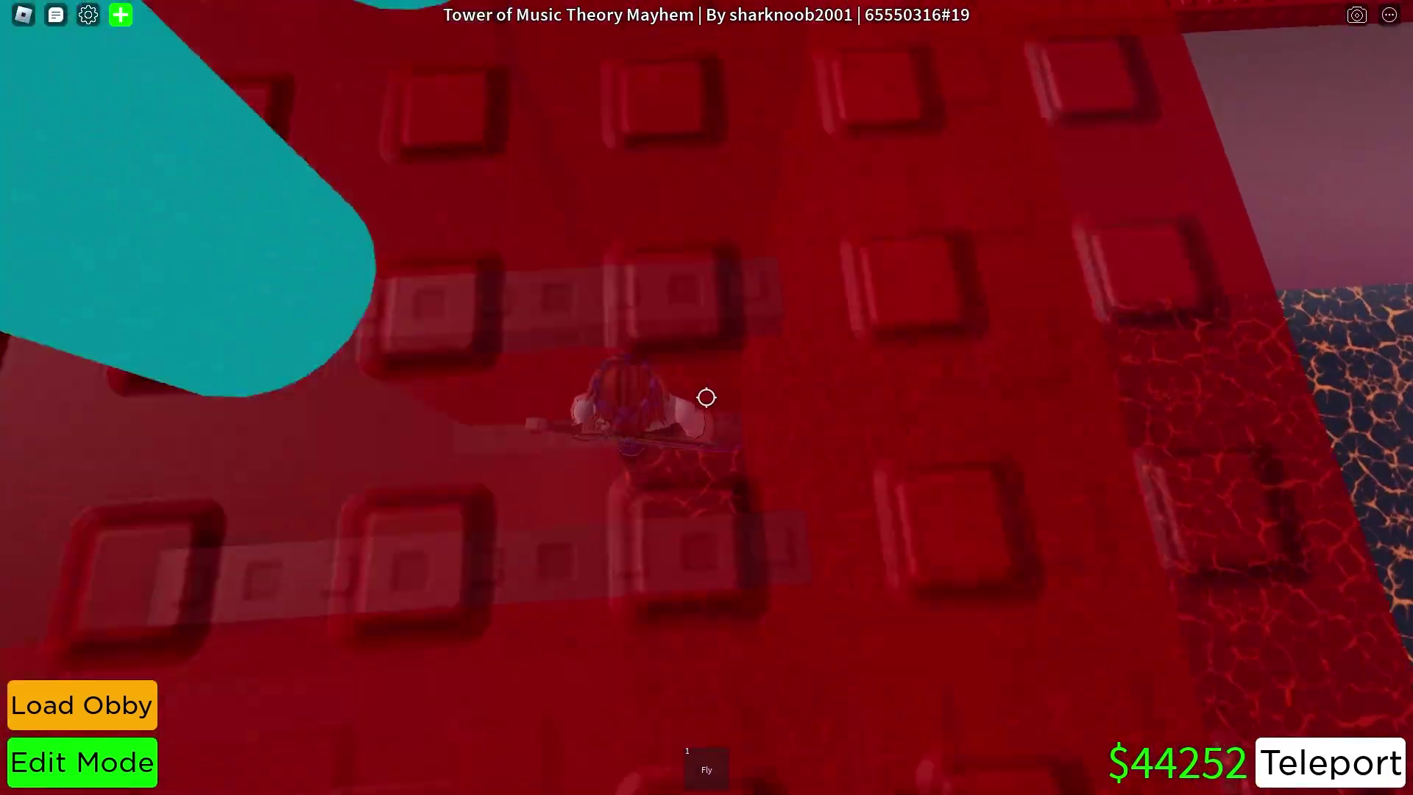
key(shift)
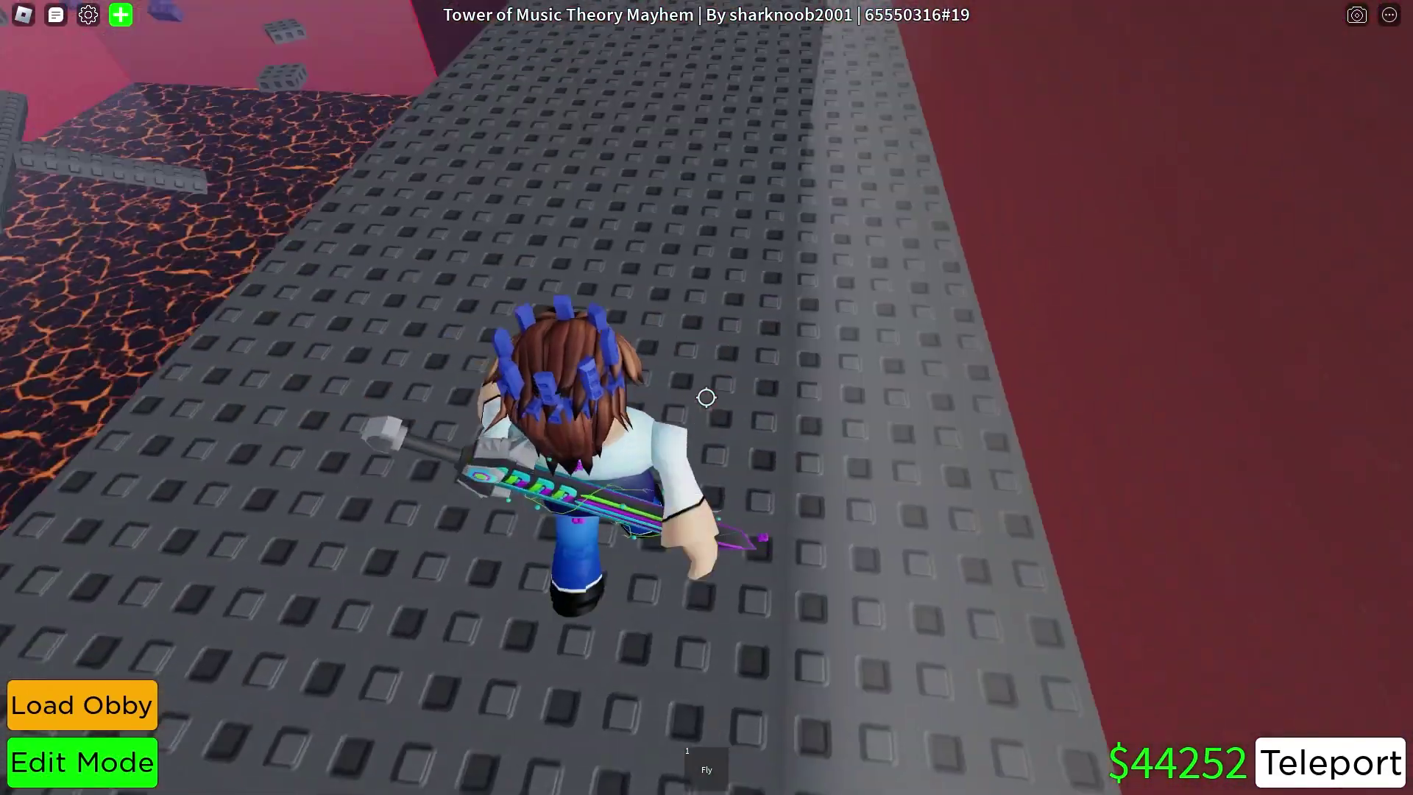
Cross the lava path to the cyan-figure block and climb the arrow ramp to the next floor.
key(w)
key(shift)
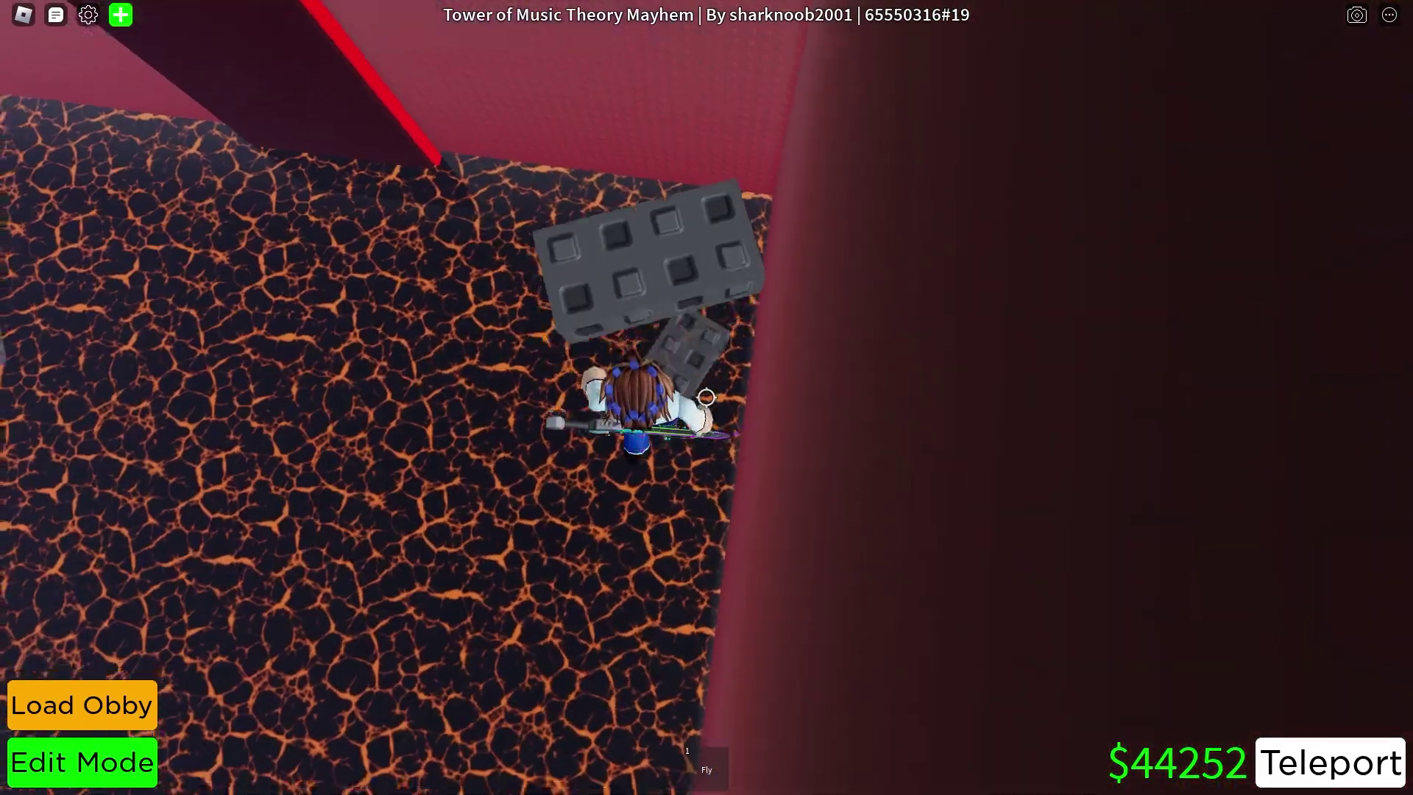
key(w)
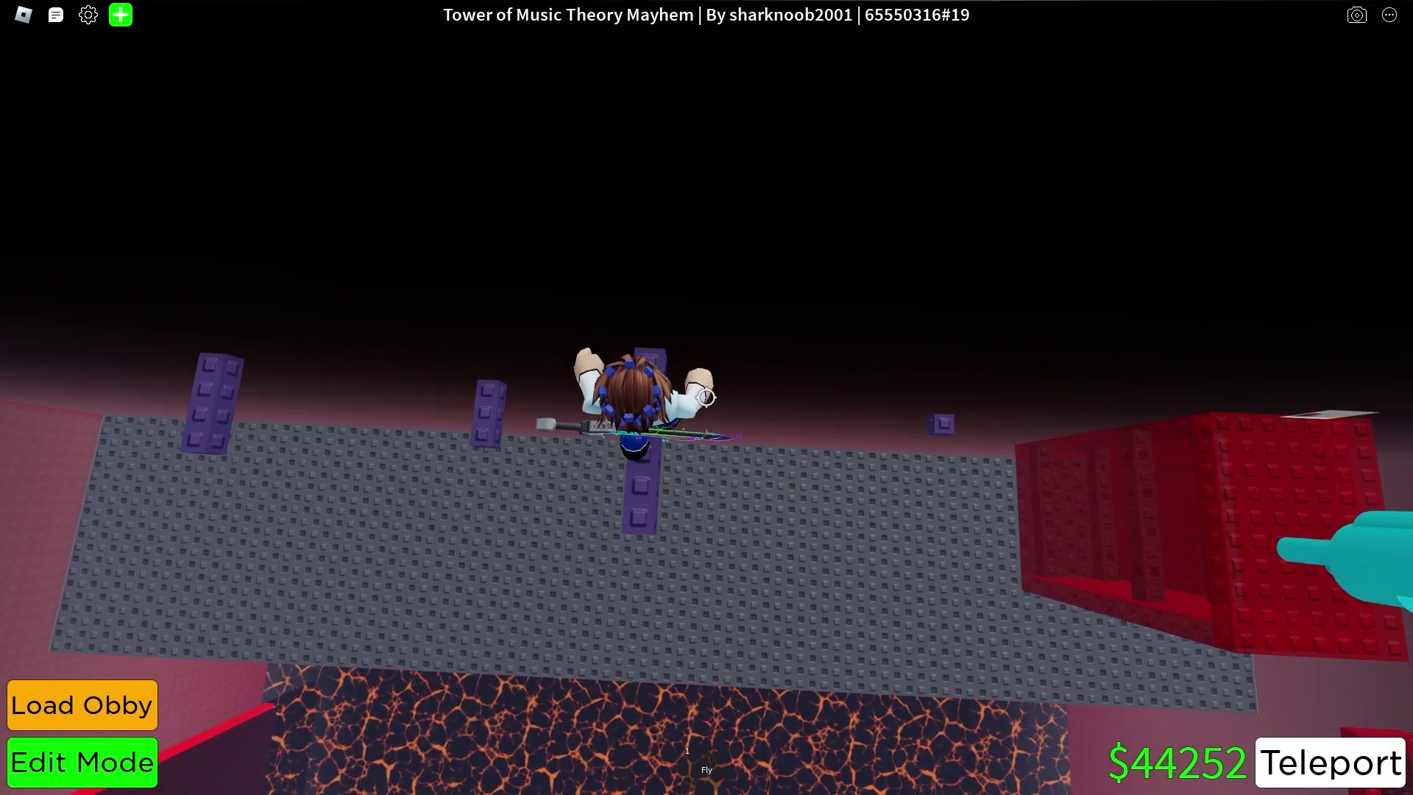
key(w)
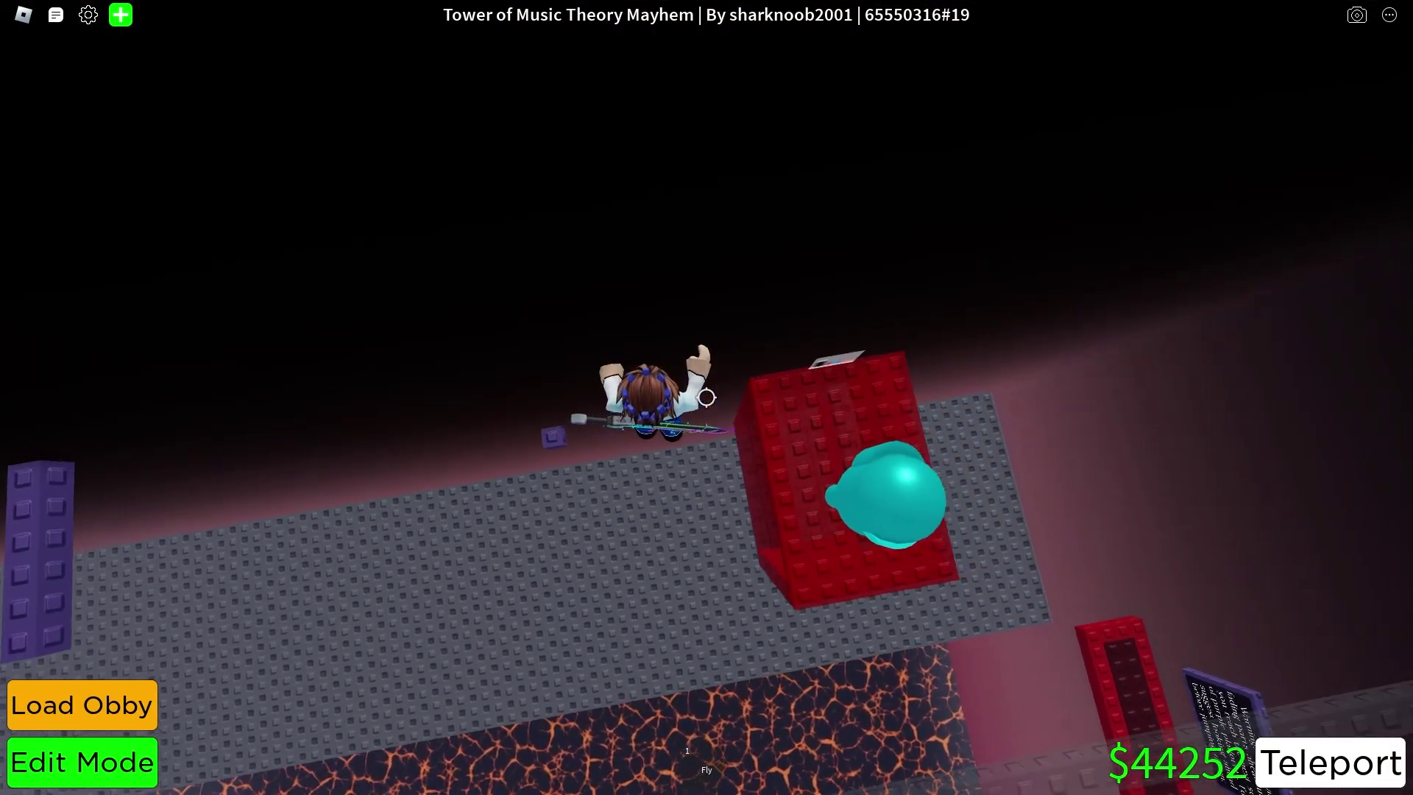
key(d)
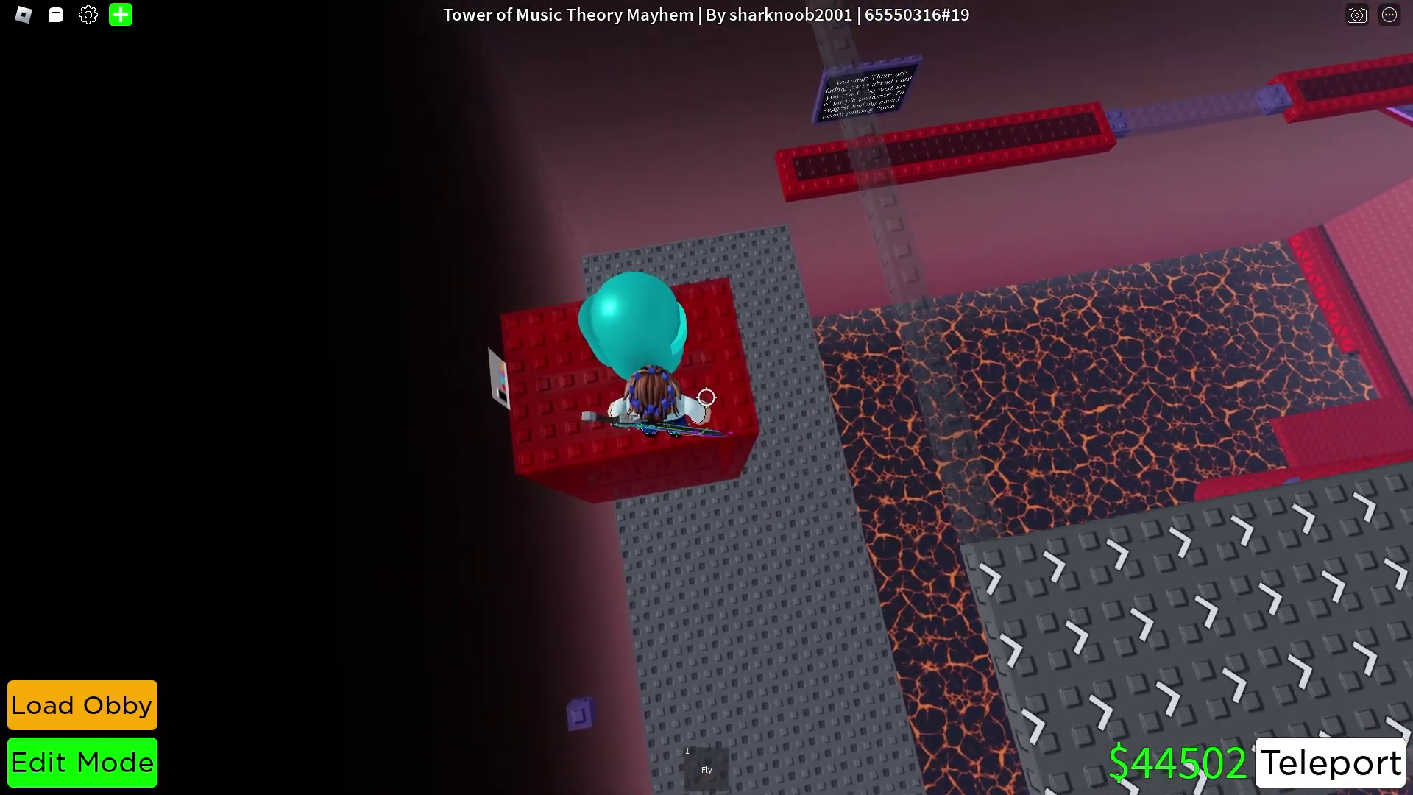
key(space)
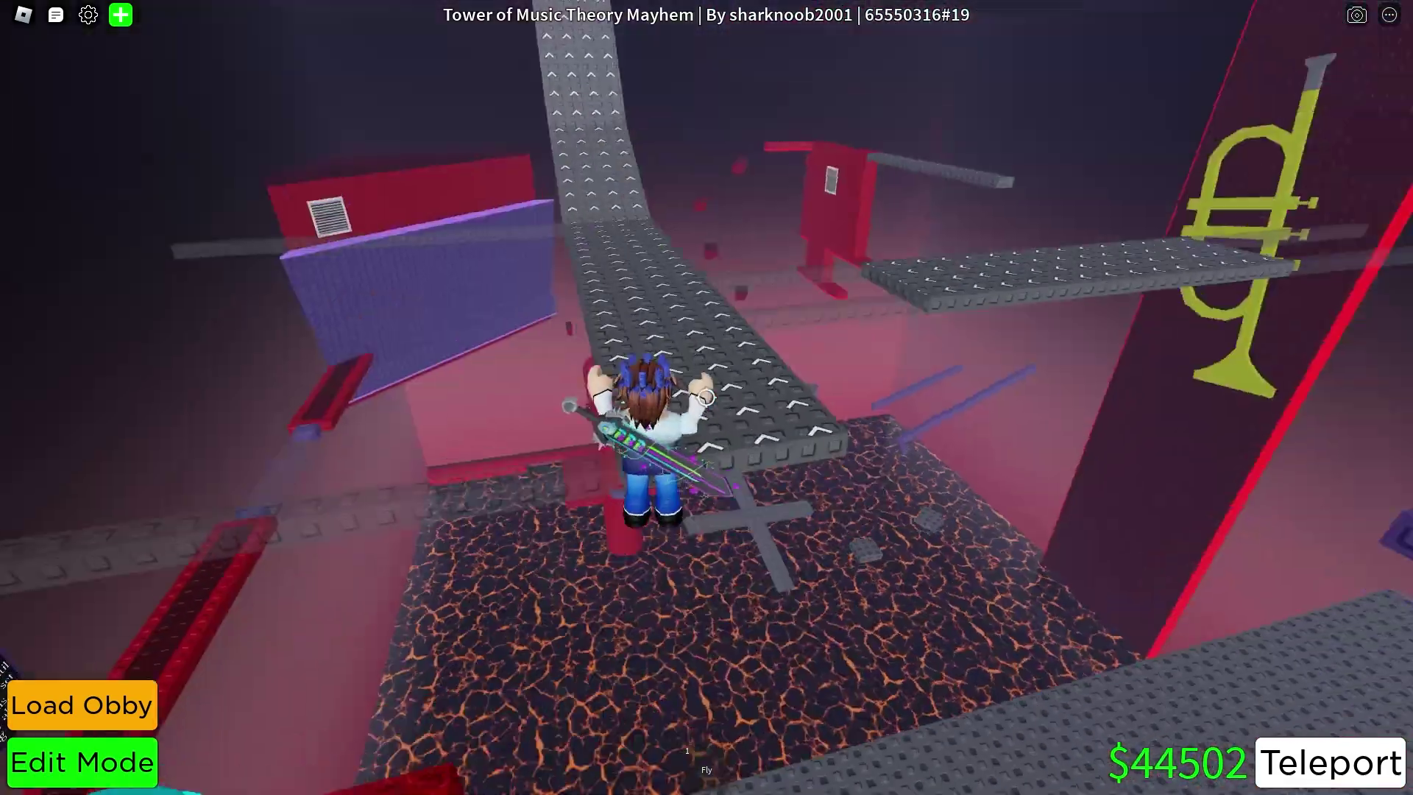
key(w)
key(shift)
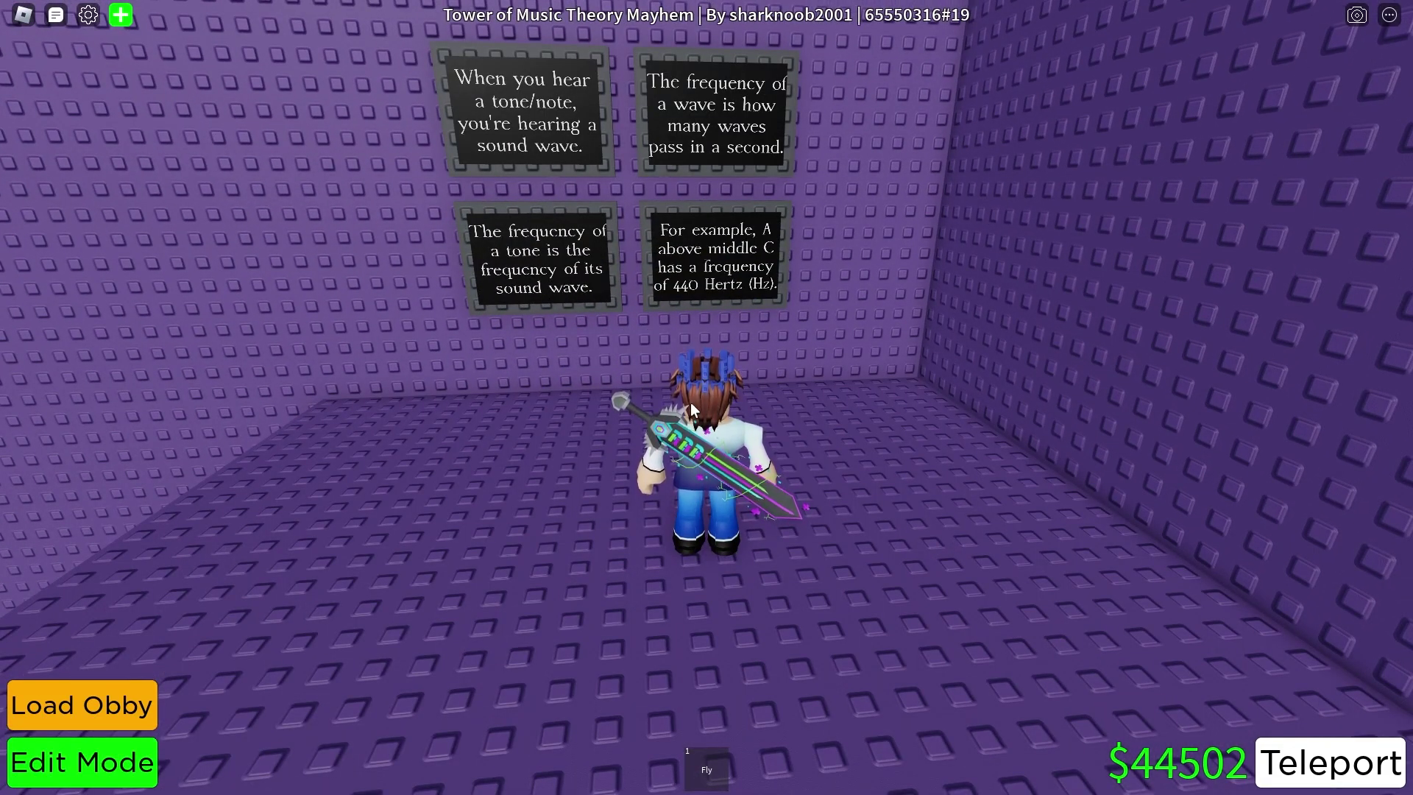
Walk up to the frequency sign wall and read the 440 Hertz sign.
key(w)
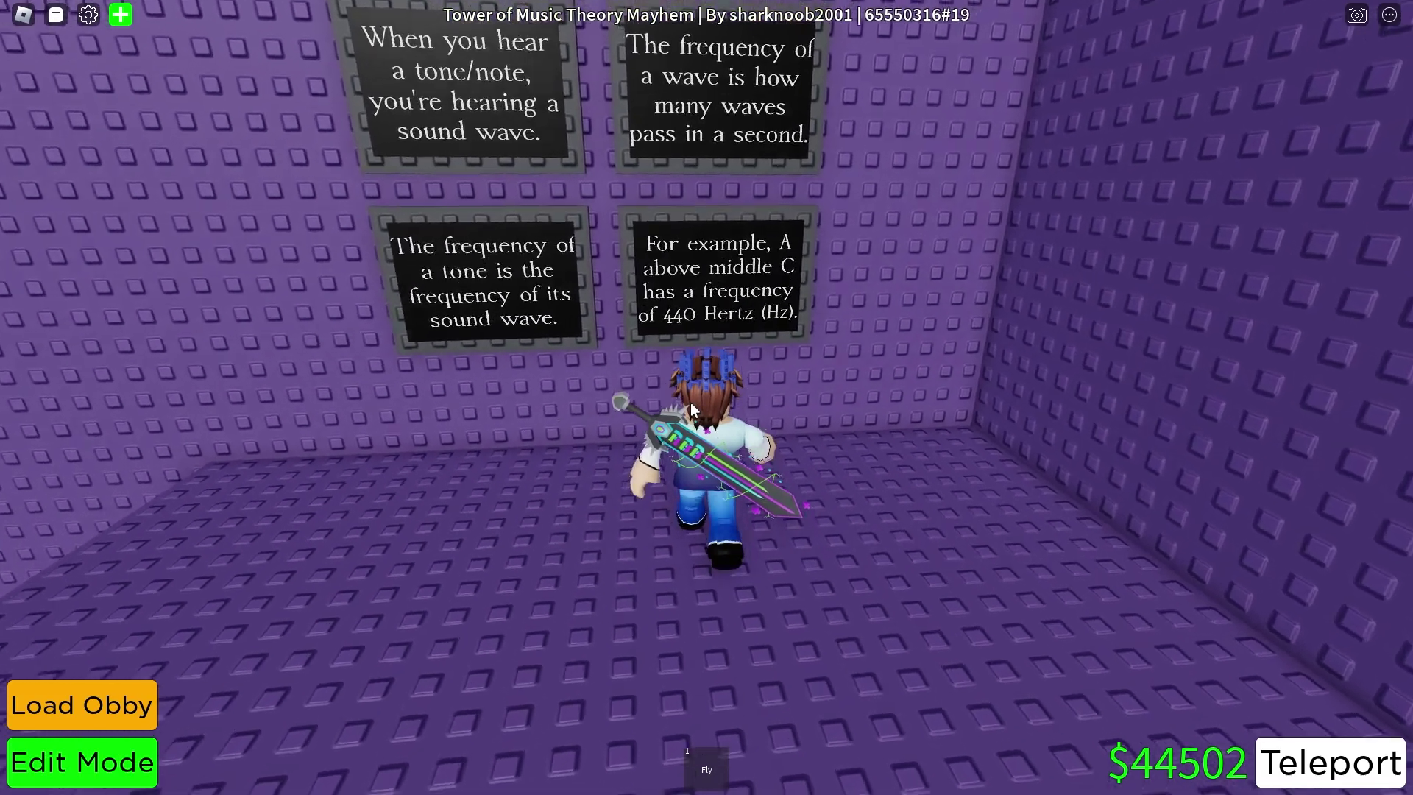
key(s)
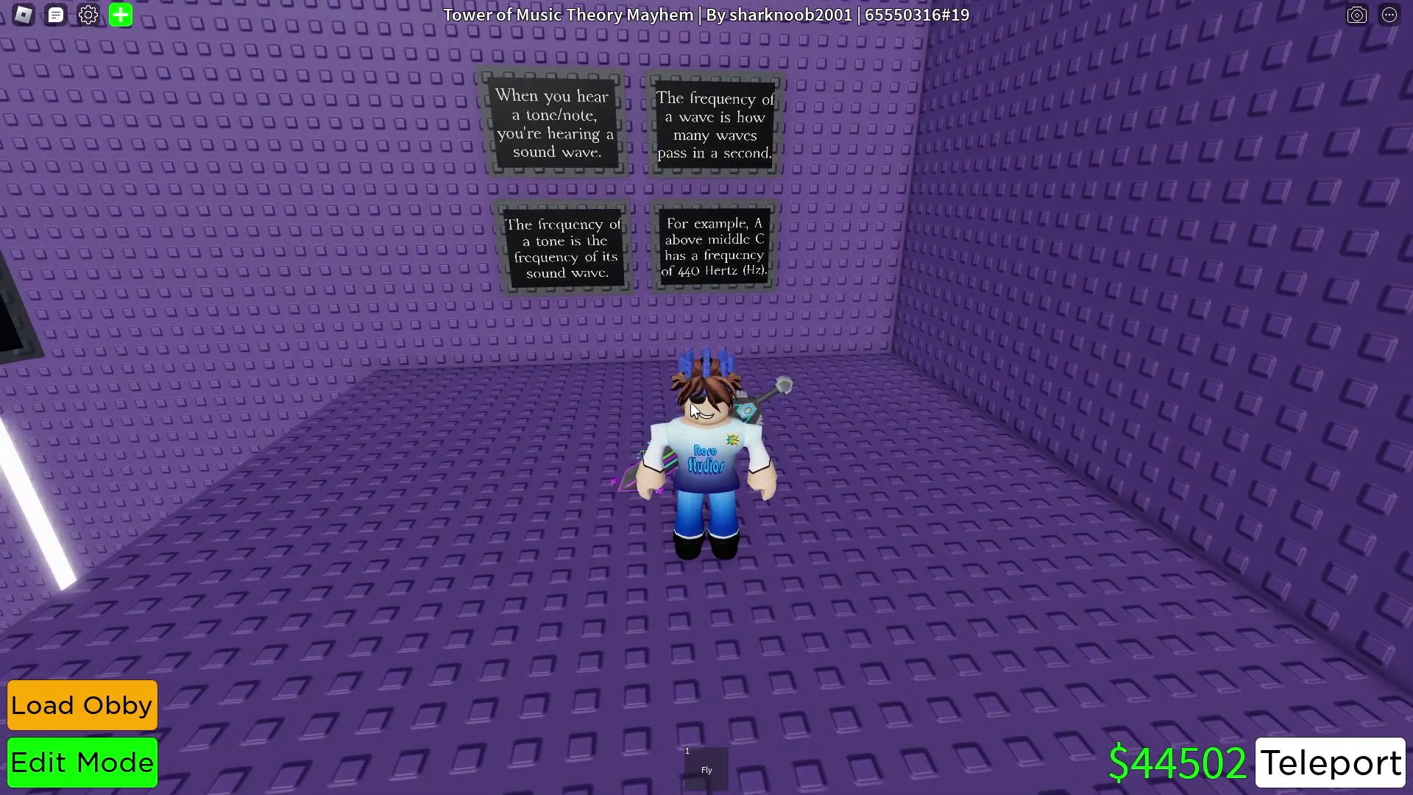
key(w)
key(s)
key(s)
key(w)
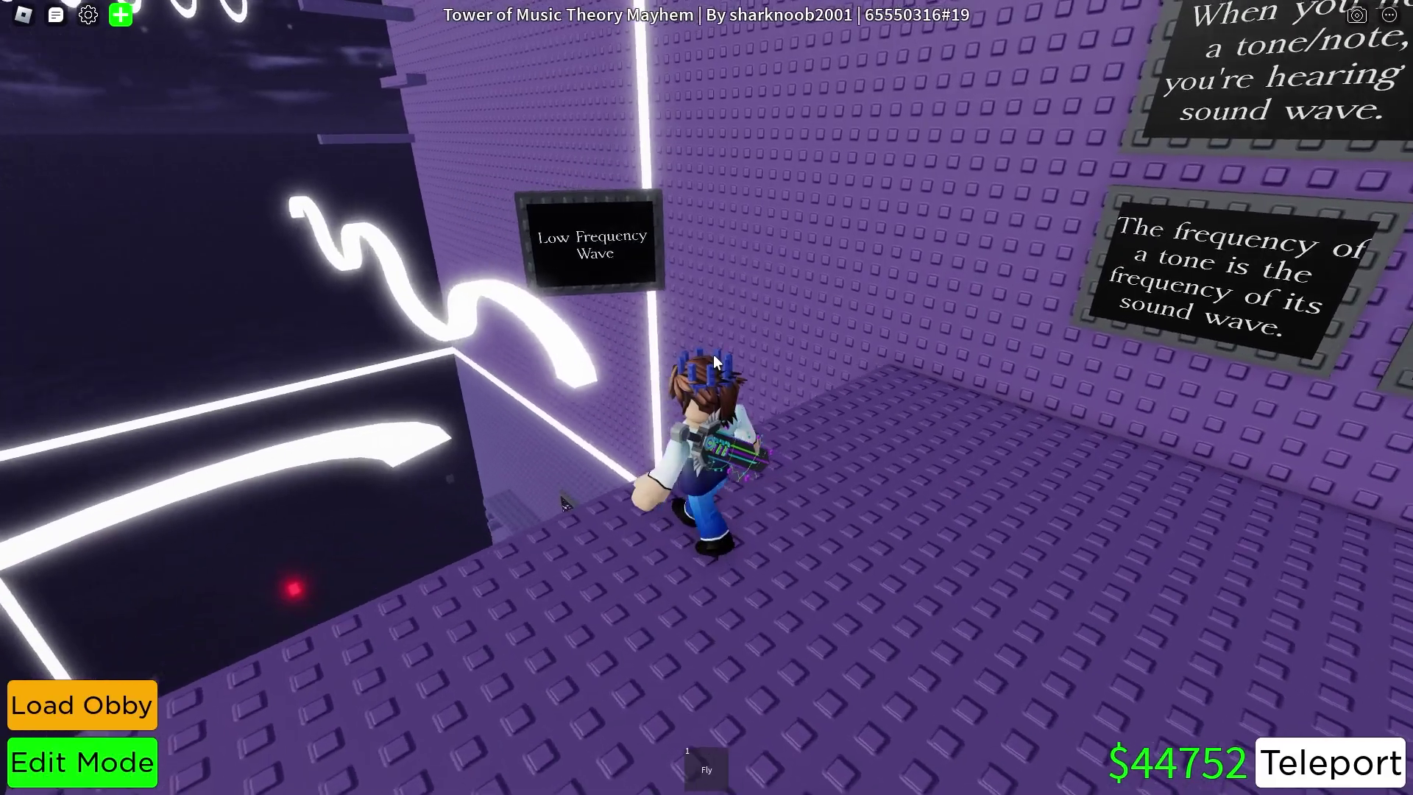
Jump onto the glowing wave path and climb to the platform by the High Frequency Wave sign.
key(w)
key(space)
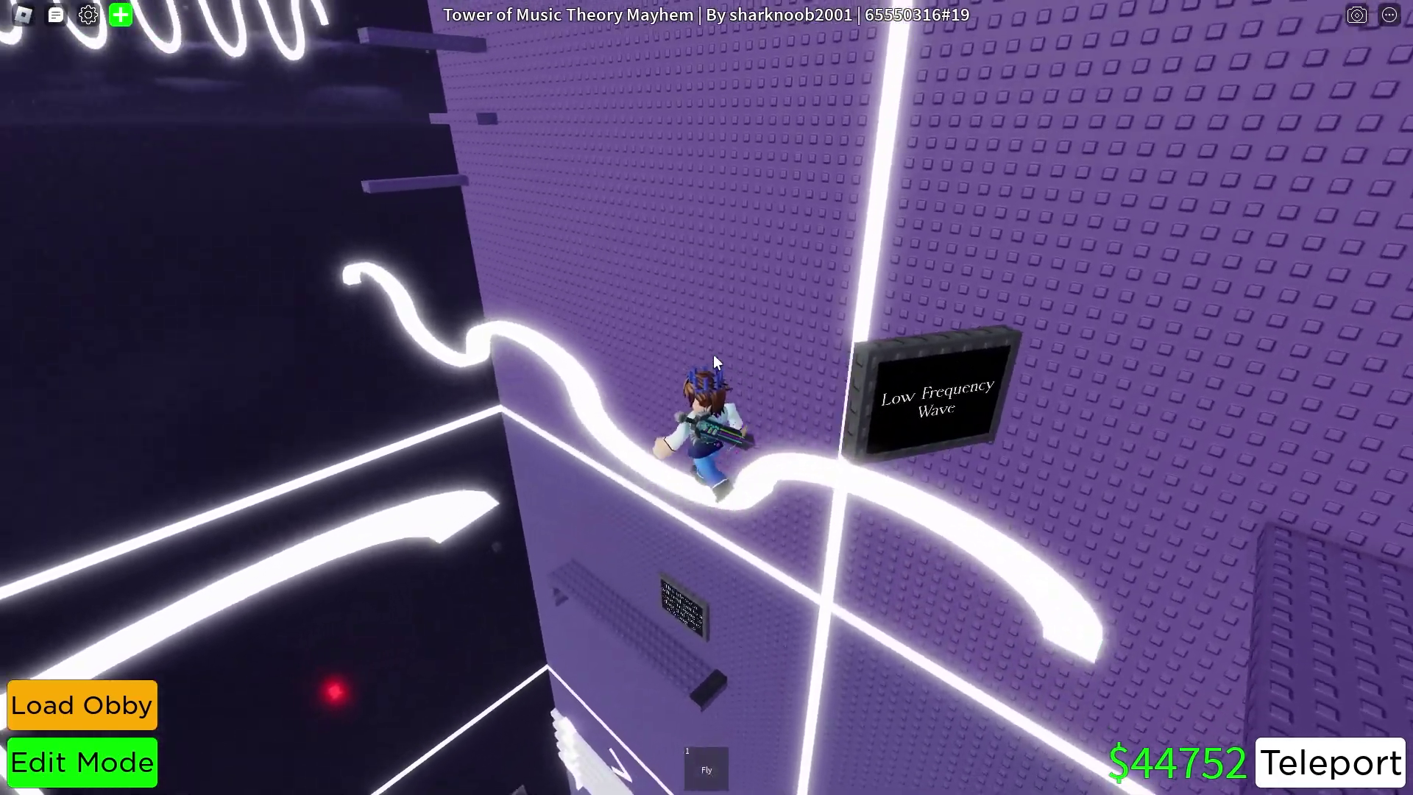
key(a)
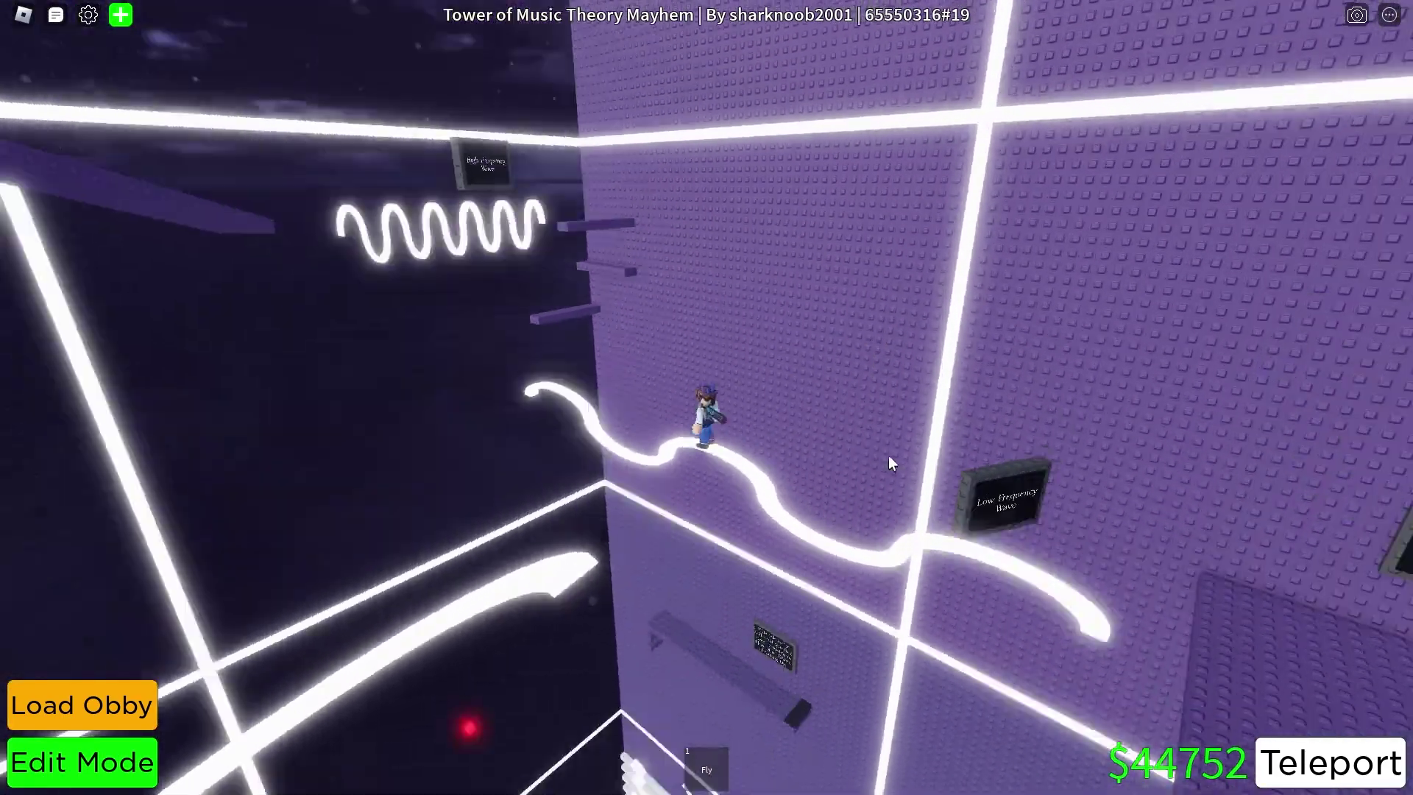
scroll(888, 463, down, 5)
scroll(784, 395, up, 5)
key(w)
key(space)
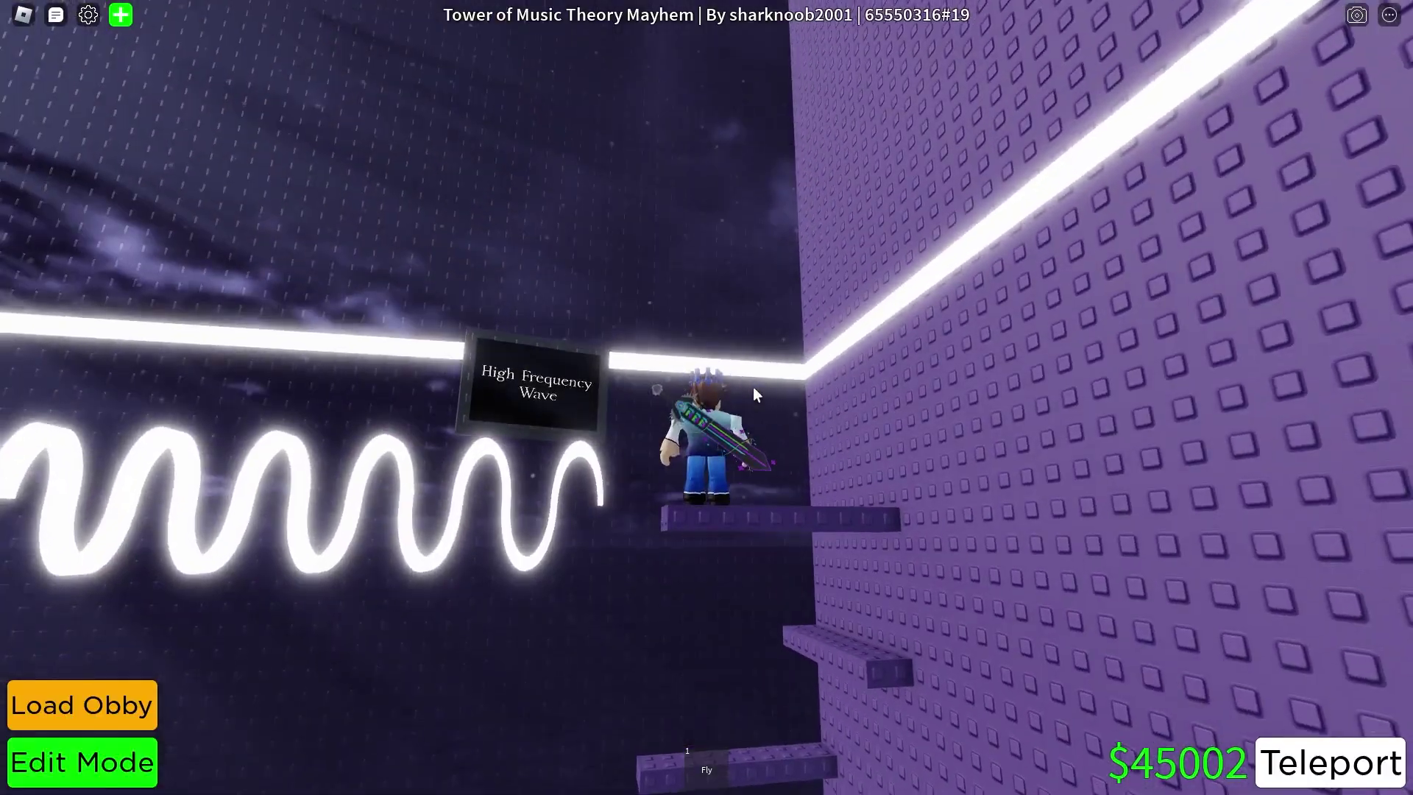
scroll(752, 395, down, 5)
scroll(753, 395, up, 5)
Enter the temperament room and walk along its four equal and just temperament signs.
key(w)
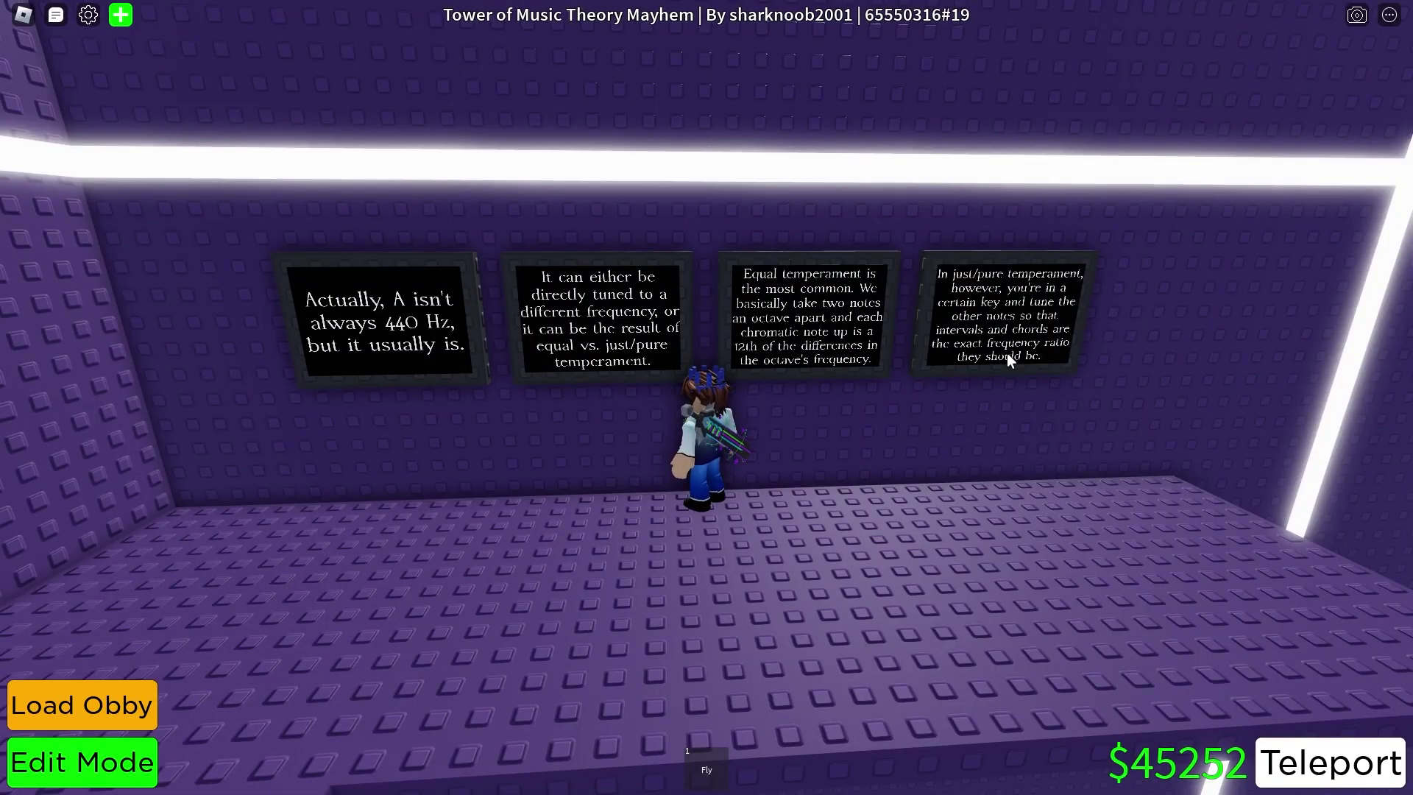
key(d)
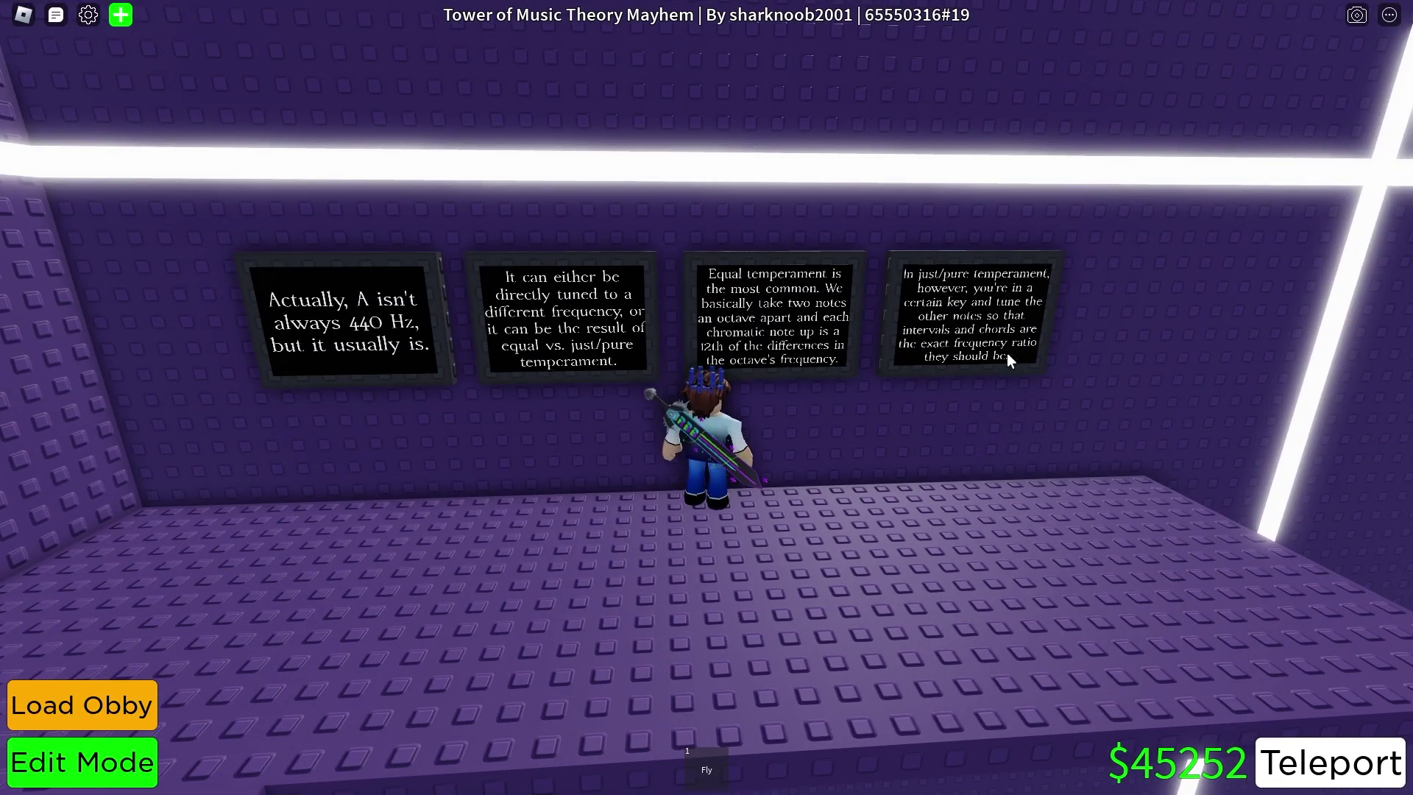
key(w)
key(d)
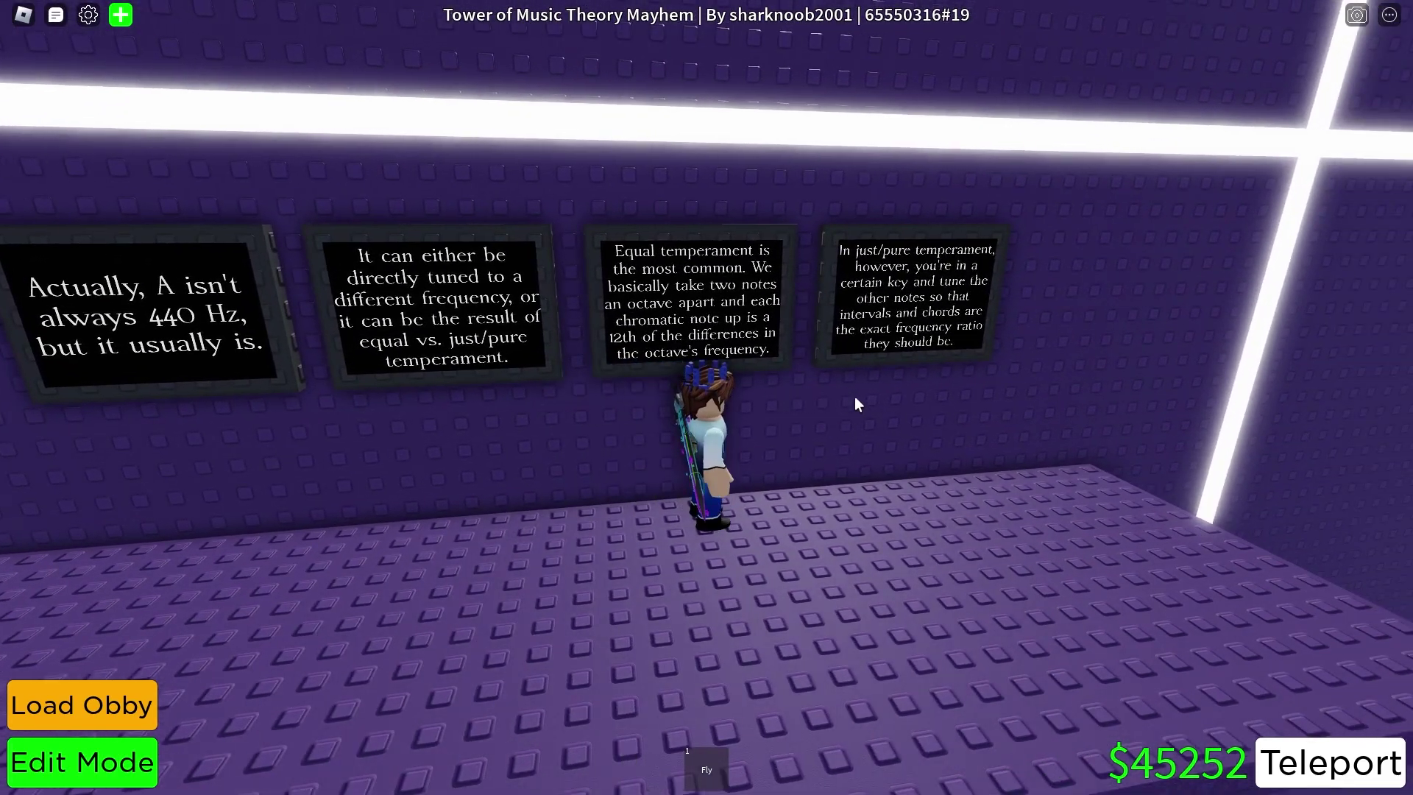
key(a)
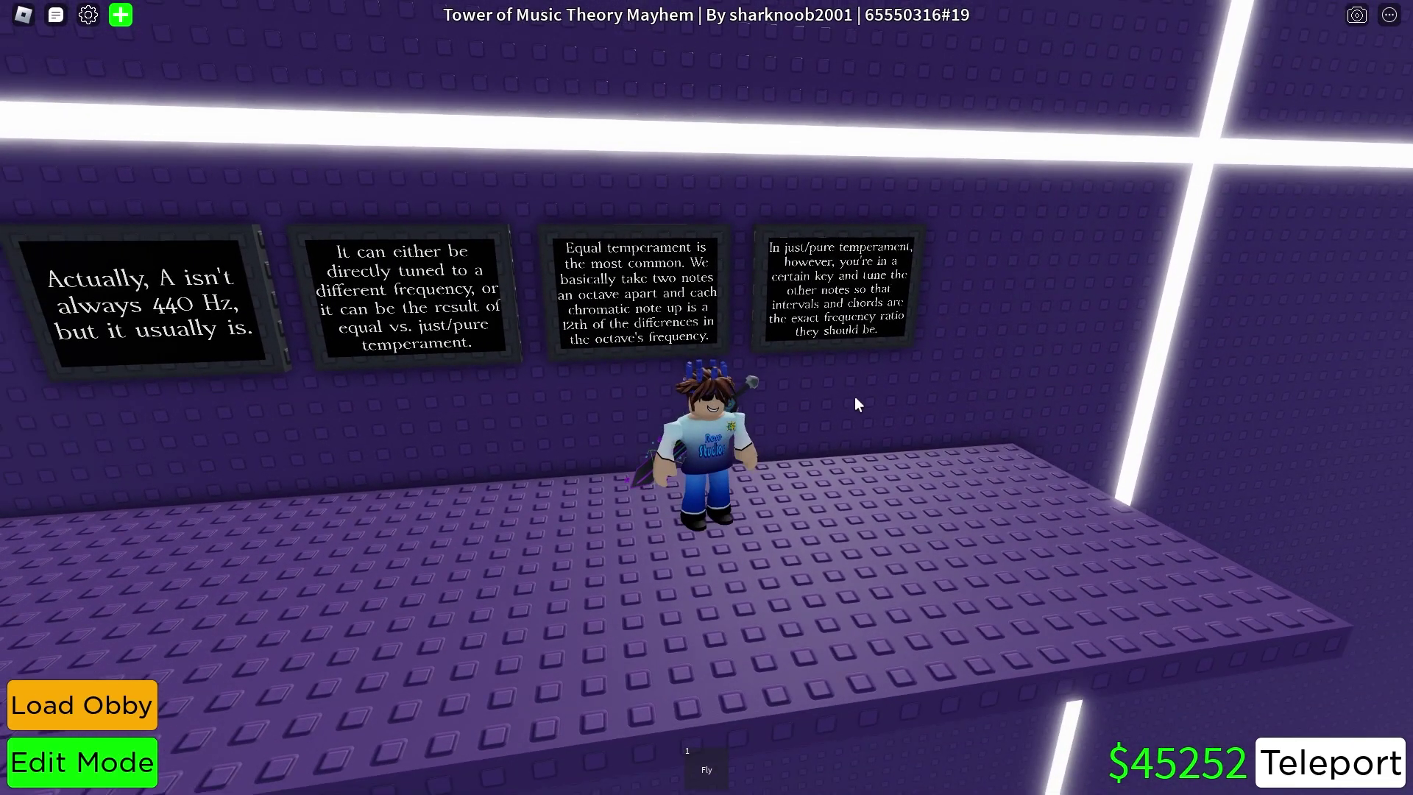
key(w)
key(d)
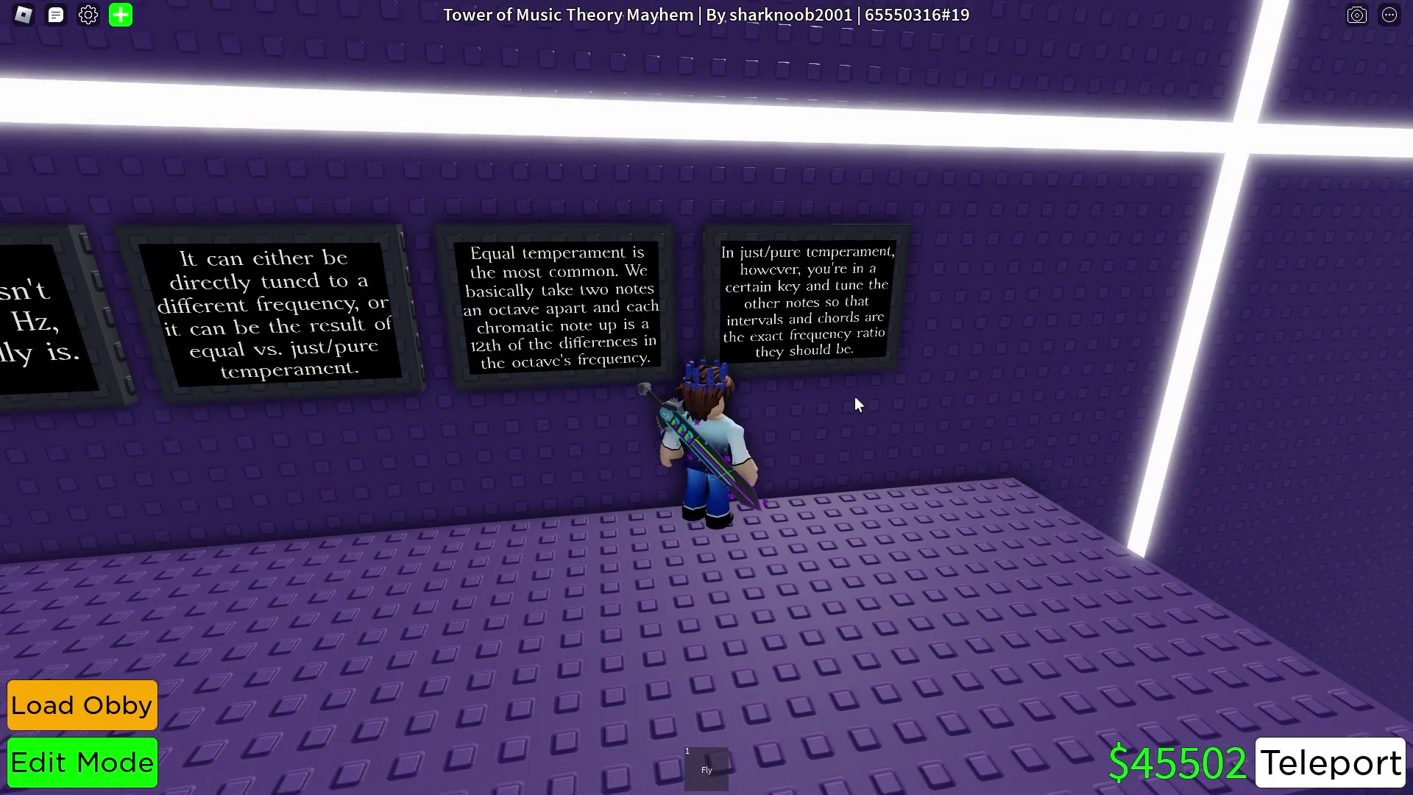
scroll(855, 395, up, 2)
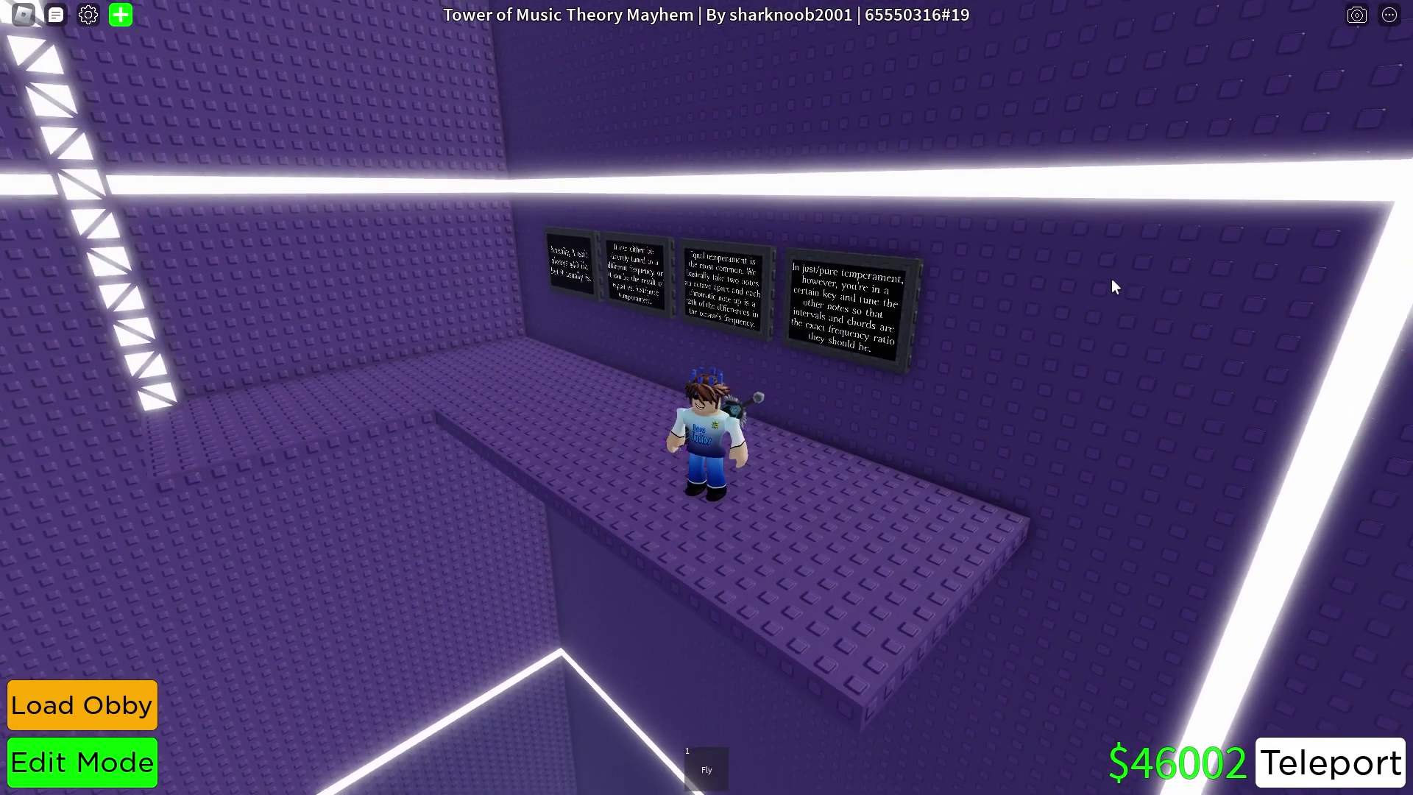
Turn on shift-lock and cross the arched glowing ledge past the tuning puzzle signs.
key(shift)
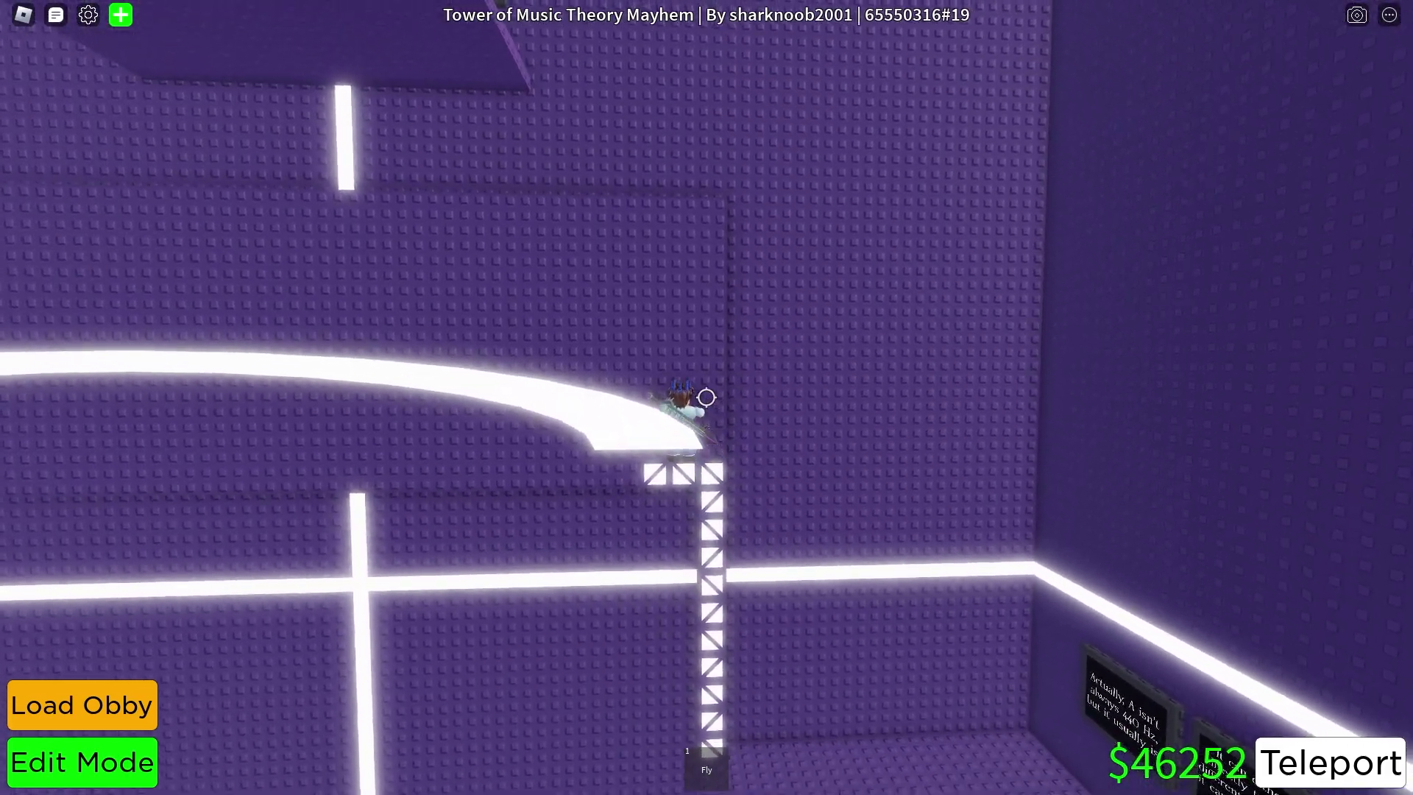
key(a)
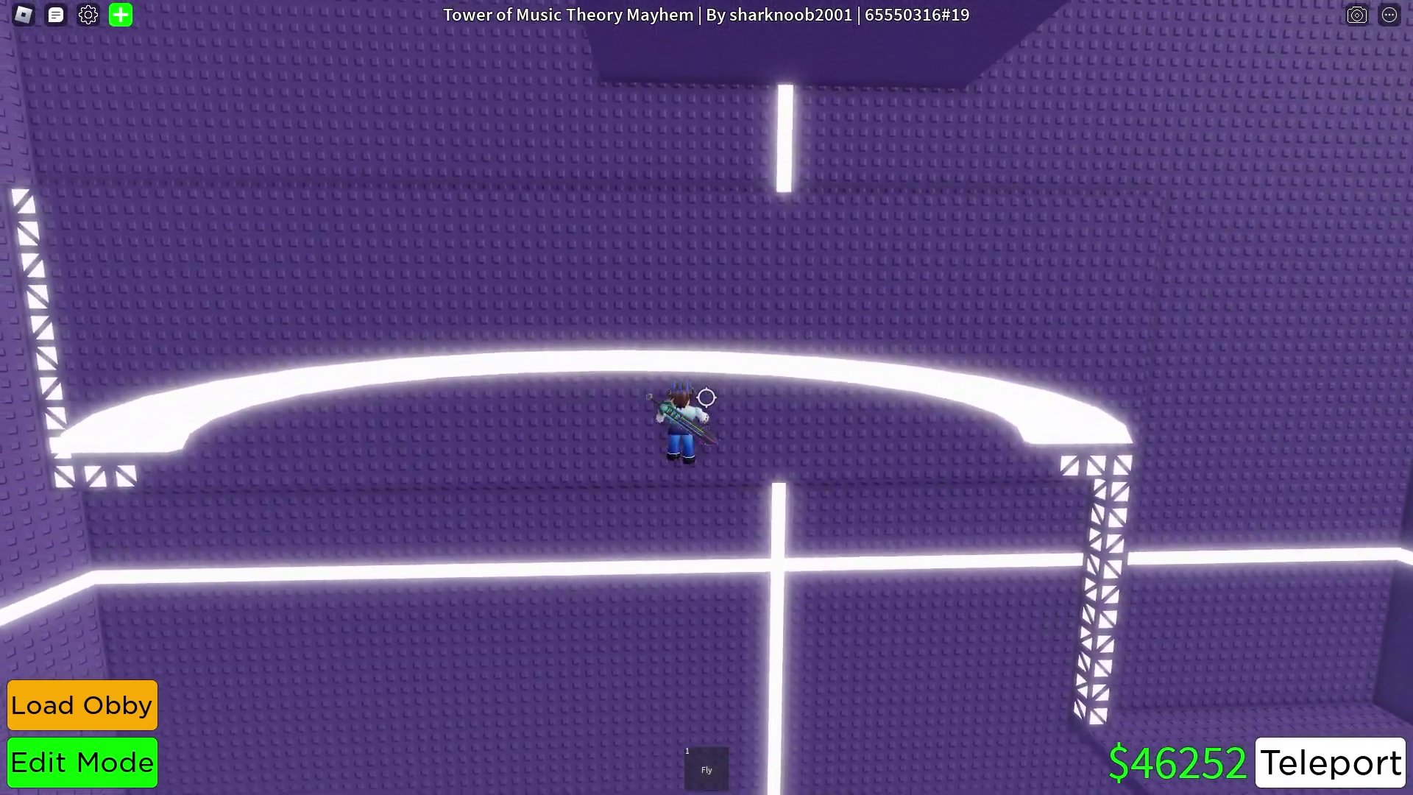
key(a)
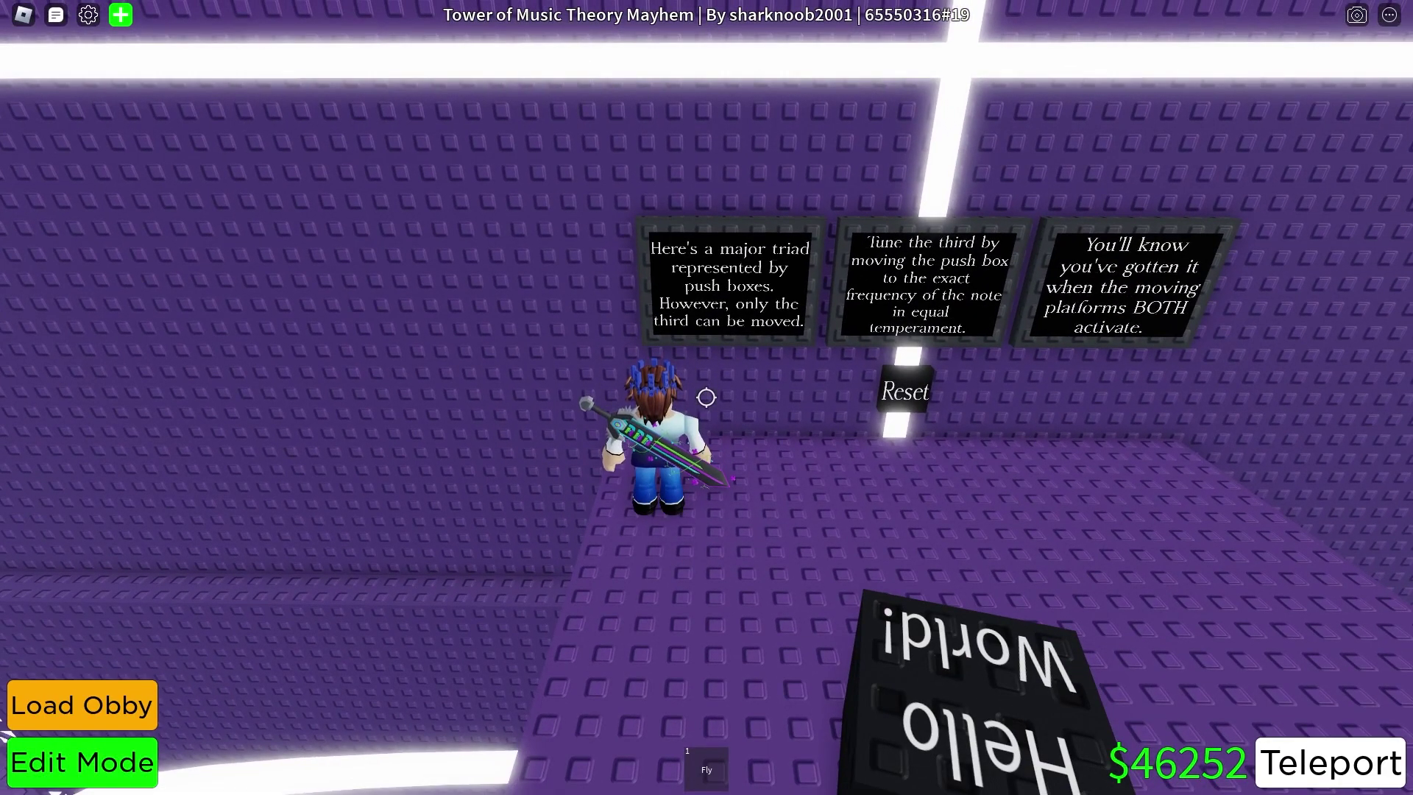
key(d)
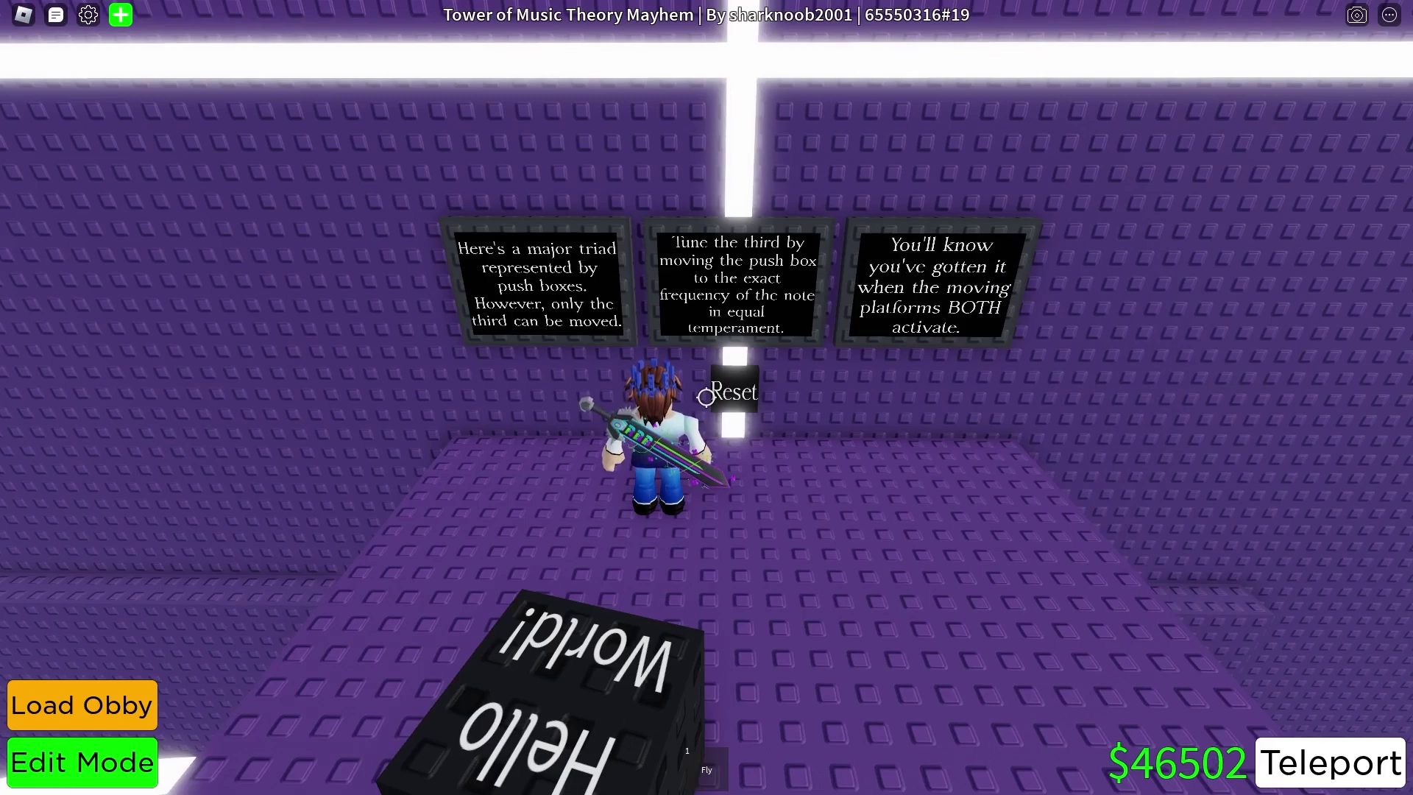
Pass between the Hello World and 5th push-boxes and climb onto the sloping purple beam.
key(s)
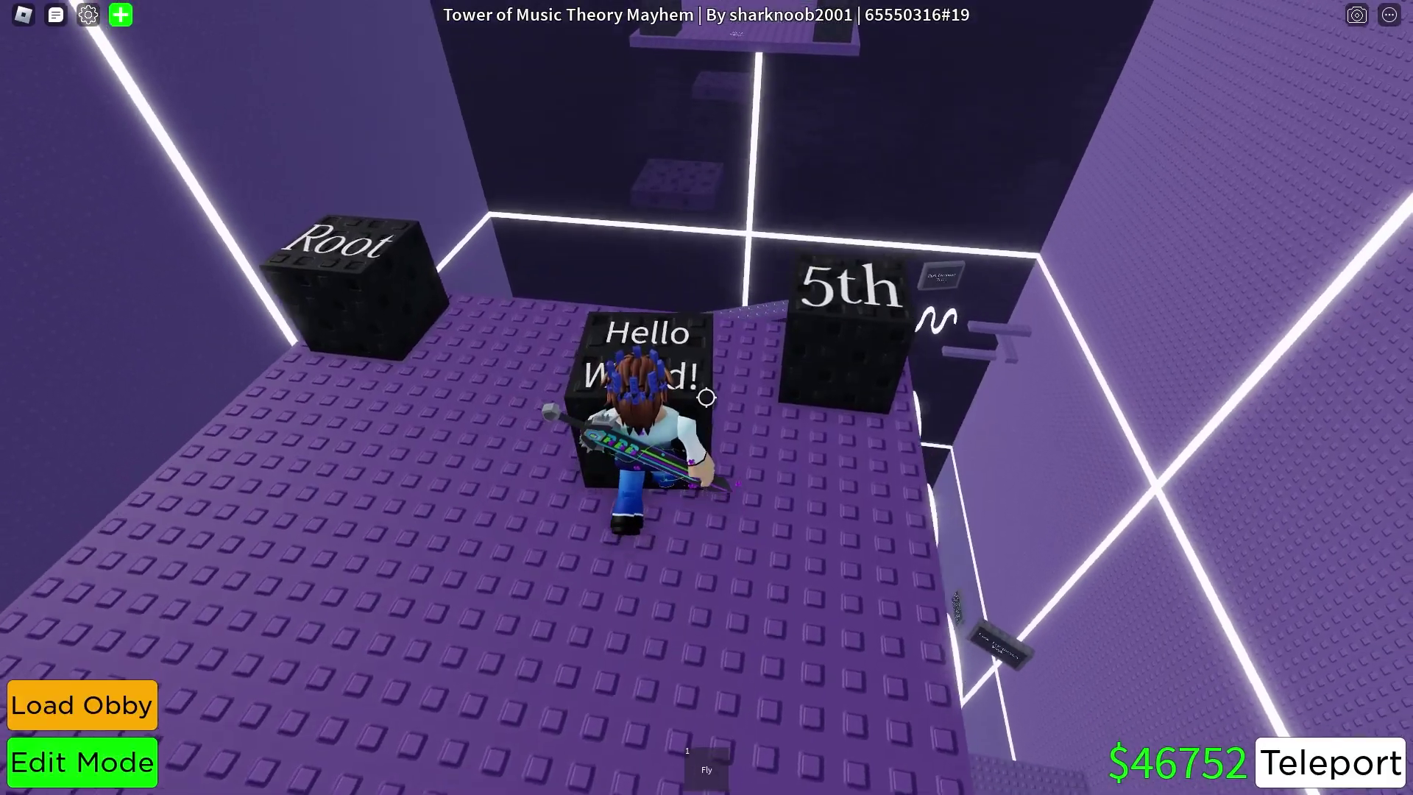
key(w)
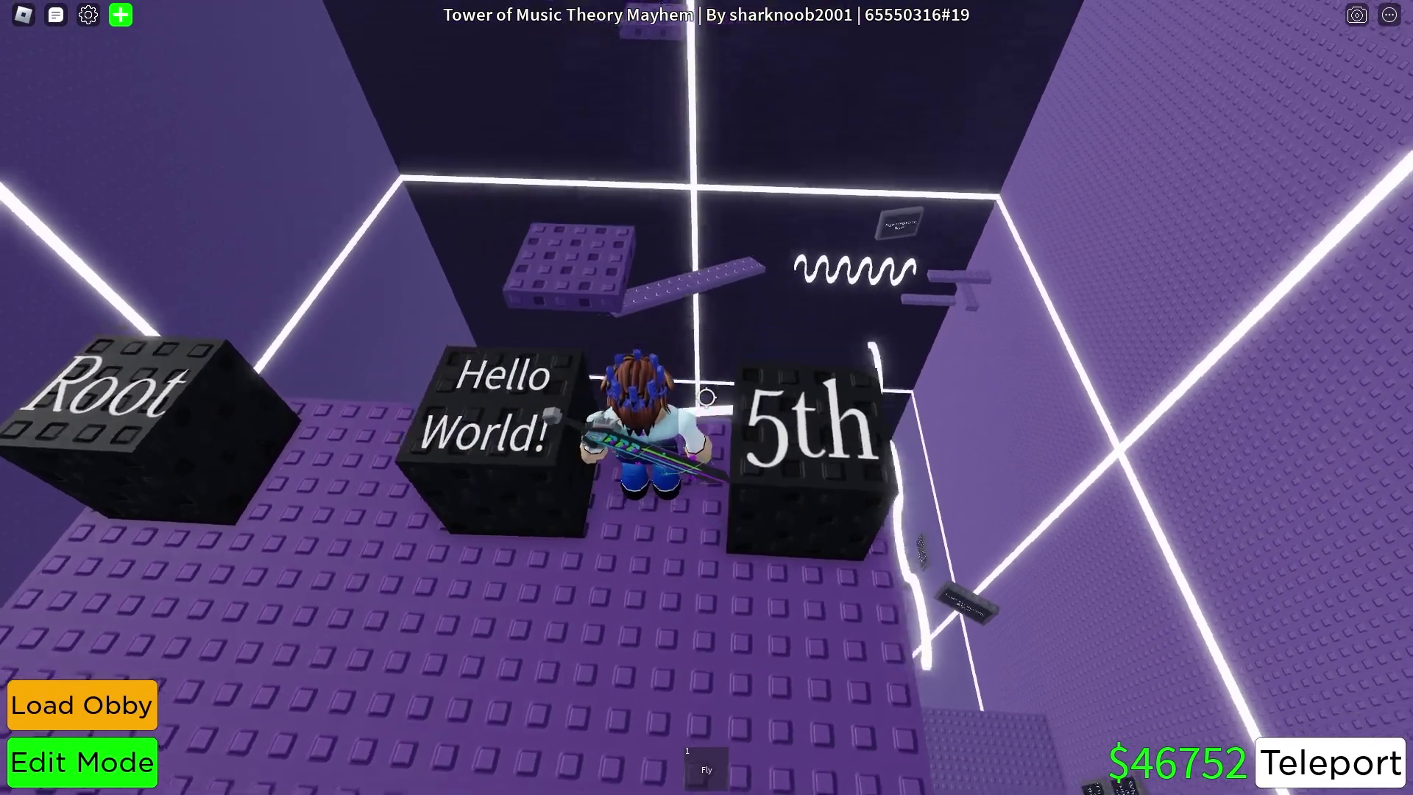
key(w)
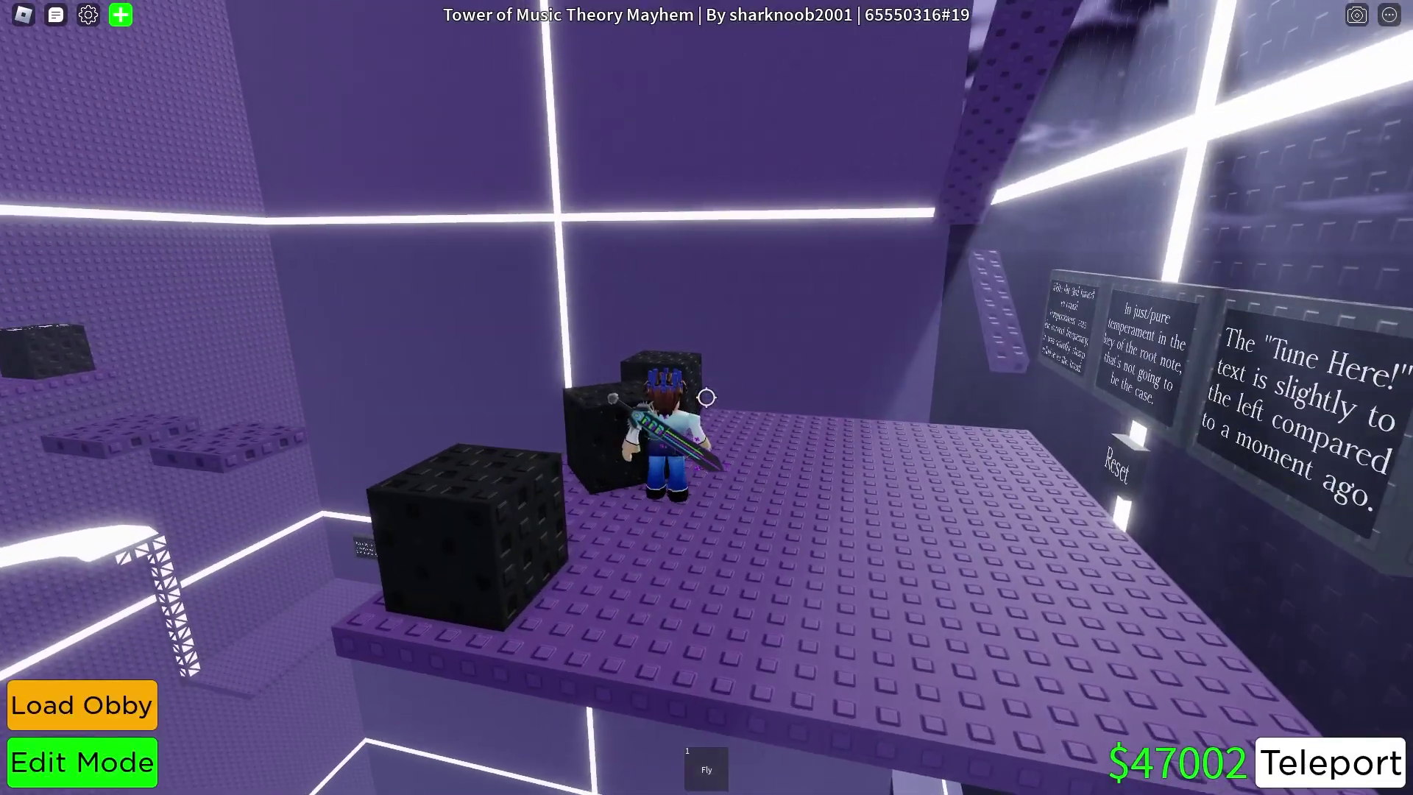
key(w)
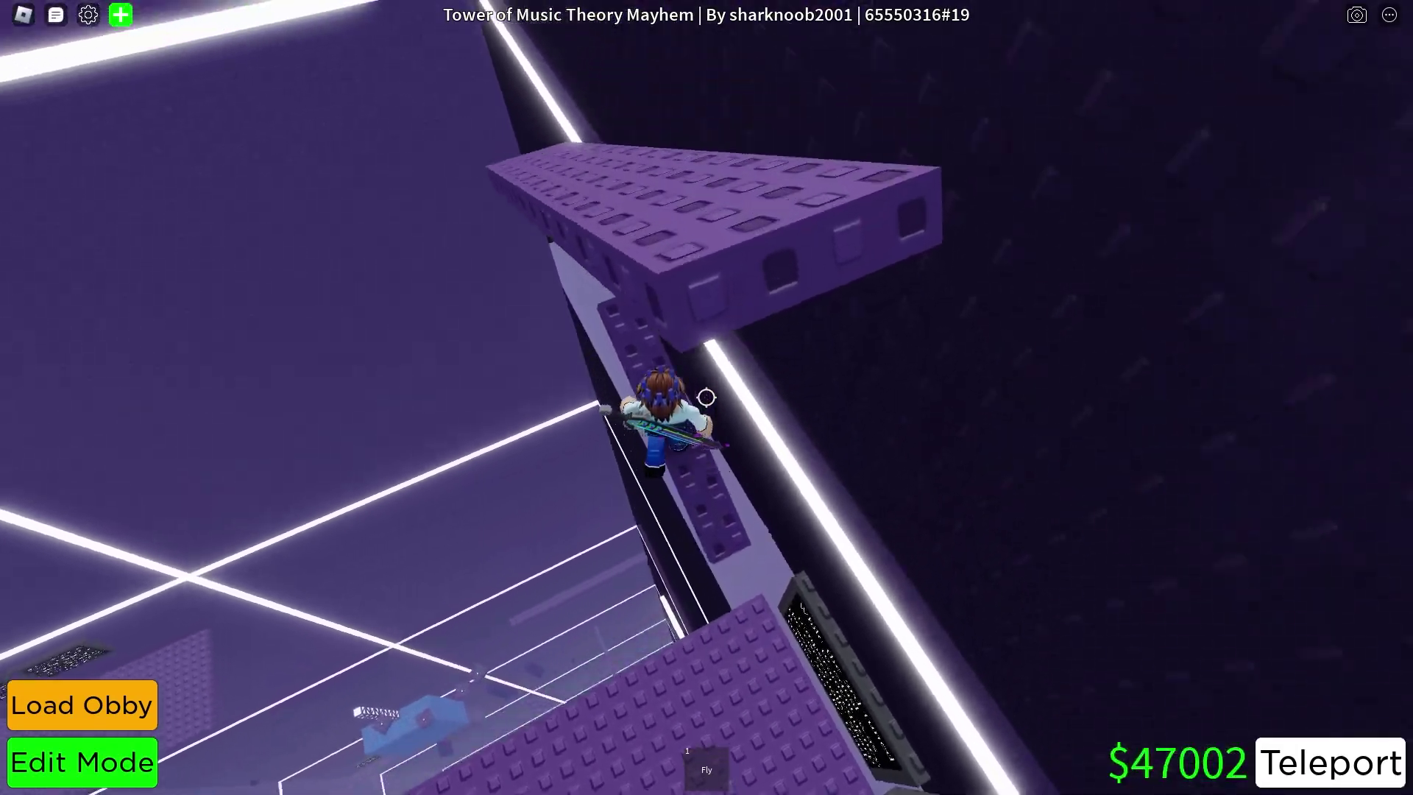
key(w)
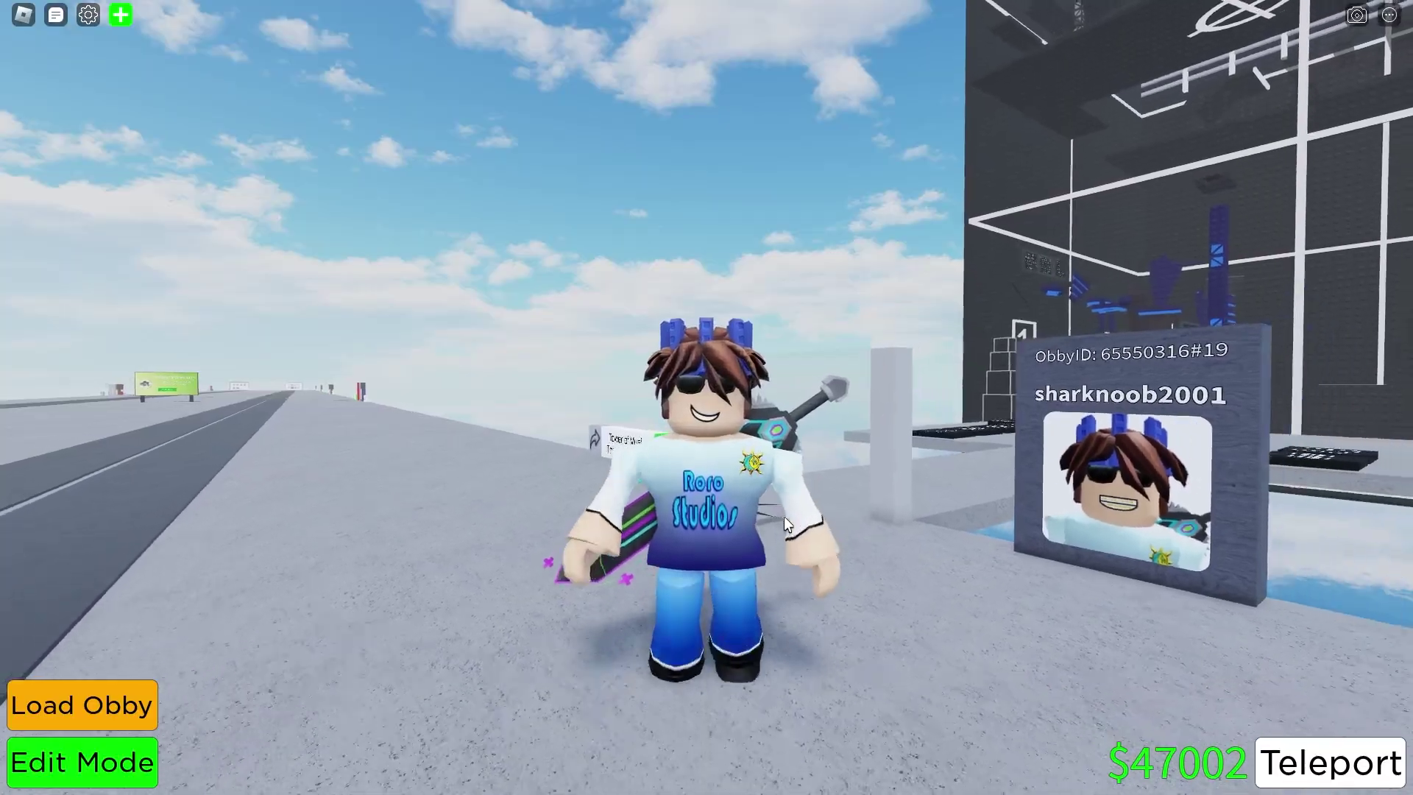
Complete the tower run, land back in the lobby and walk up to the tower.
key(s)
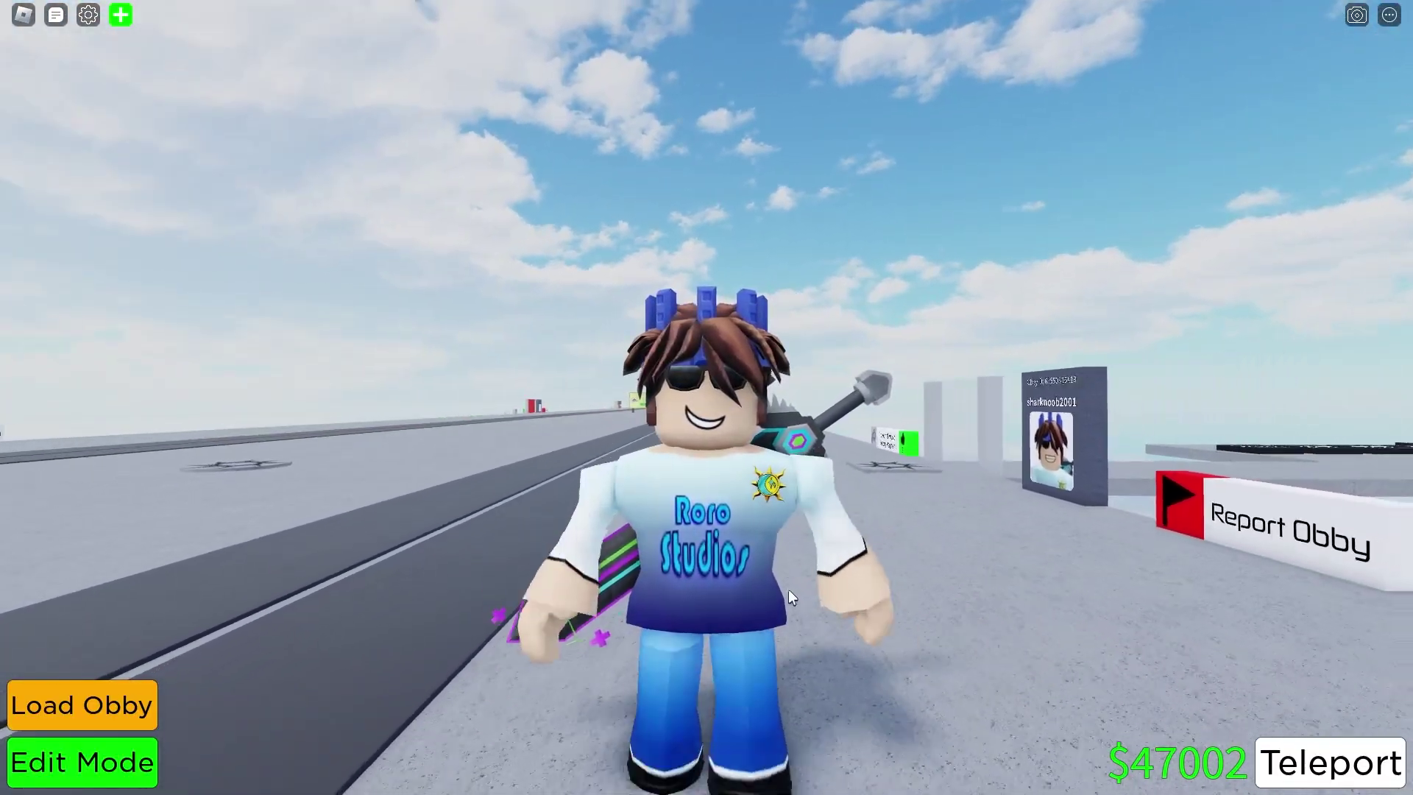
key(s)
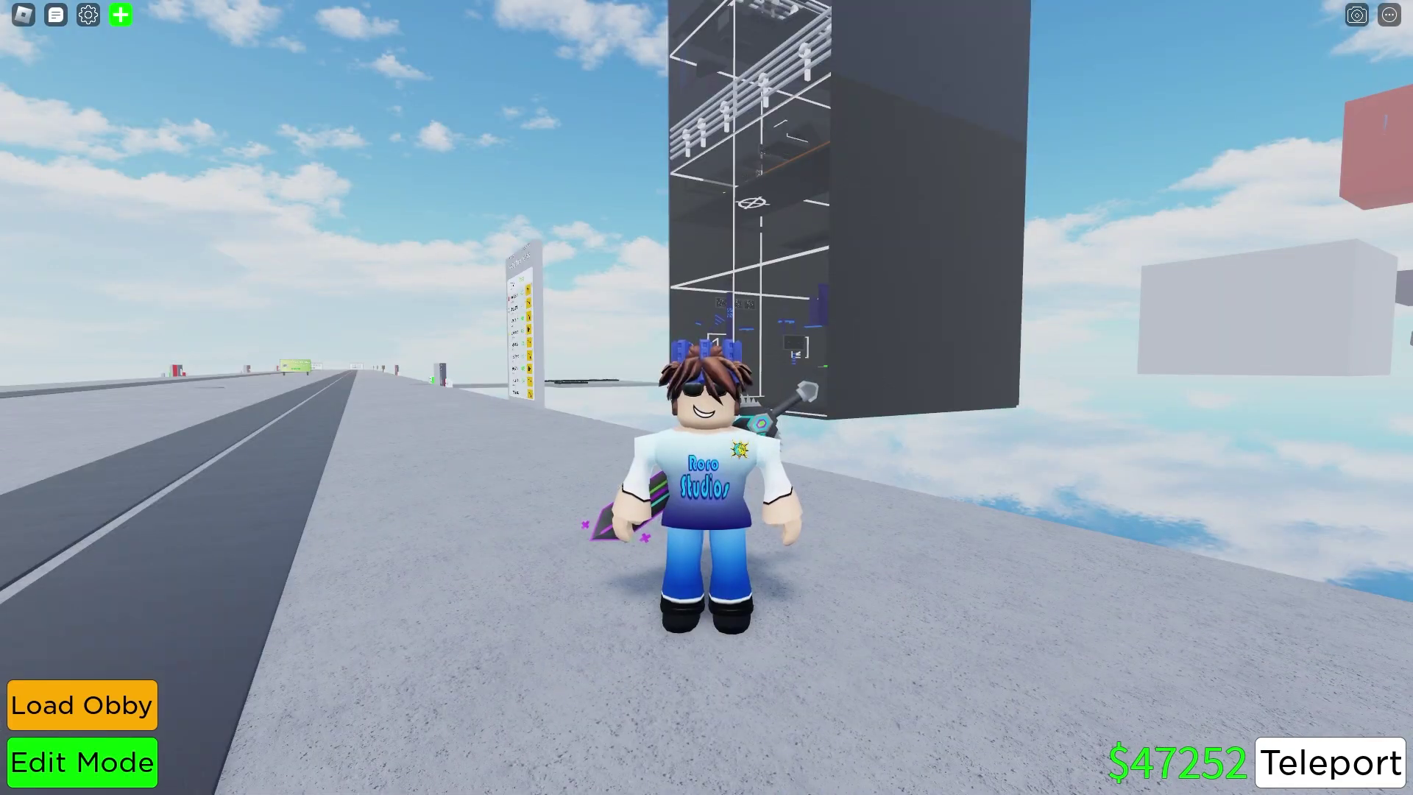
key(s)
Tilt the camera up to view the tower top, then back to the avatar.
key(Page_Up)
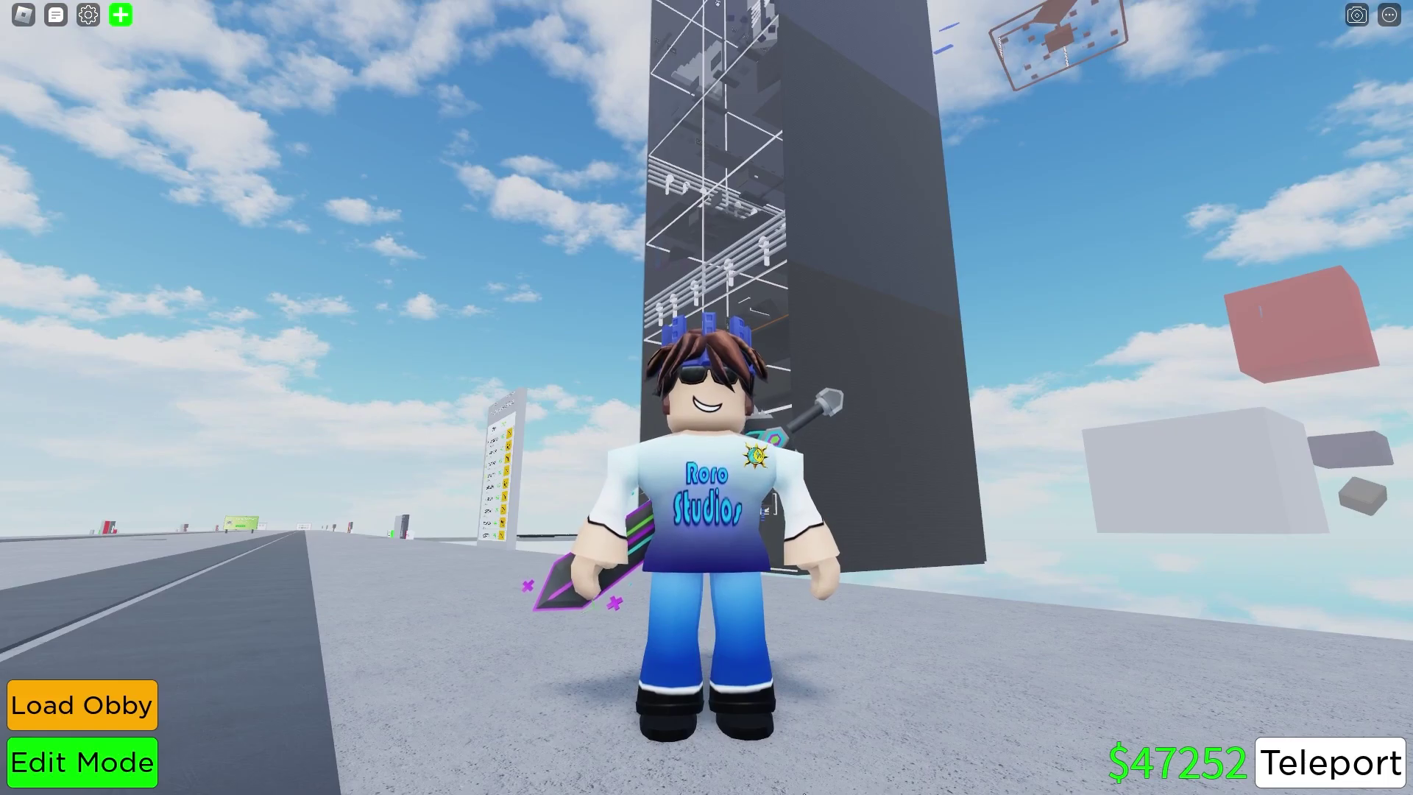
key(Page_Up)
key(i)
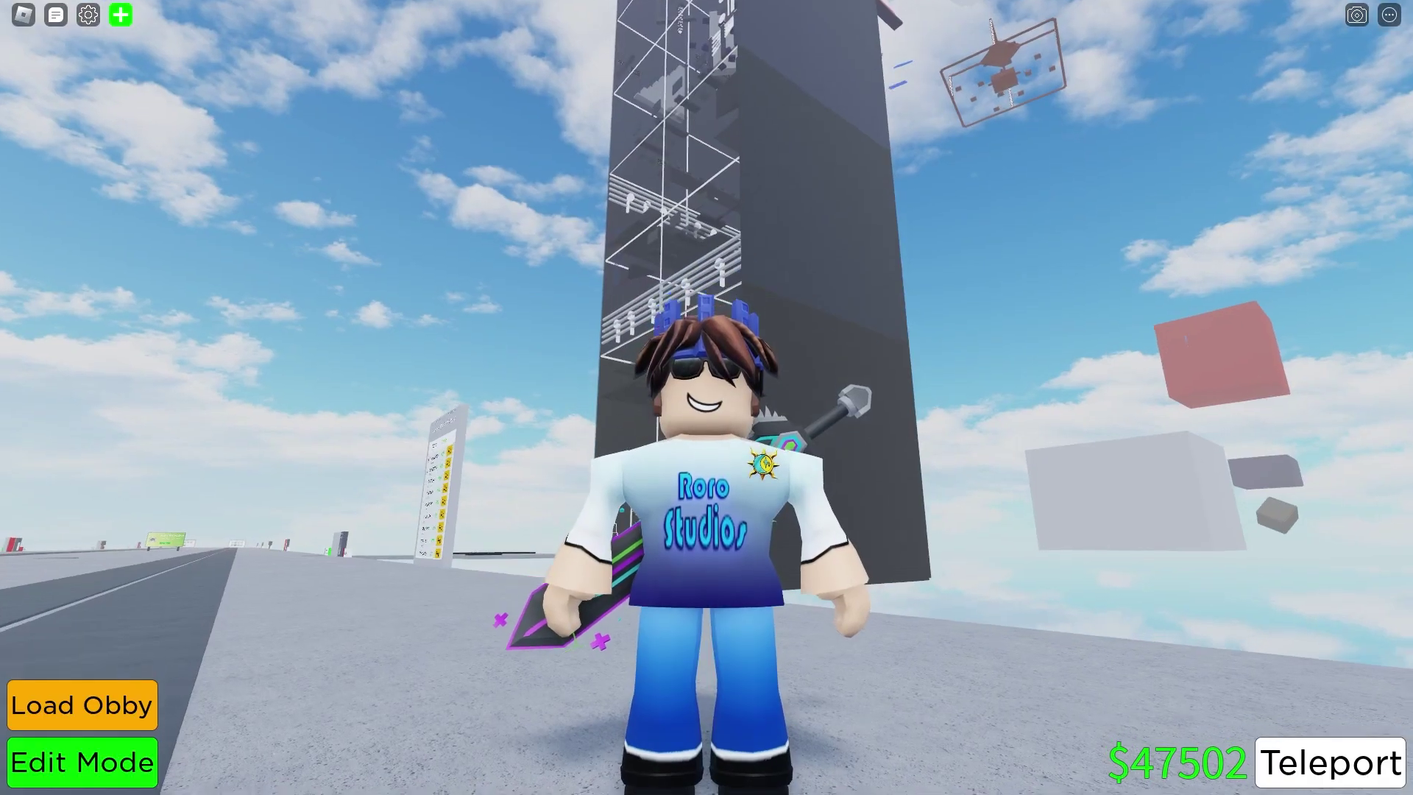
key(i)
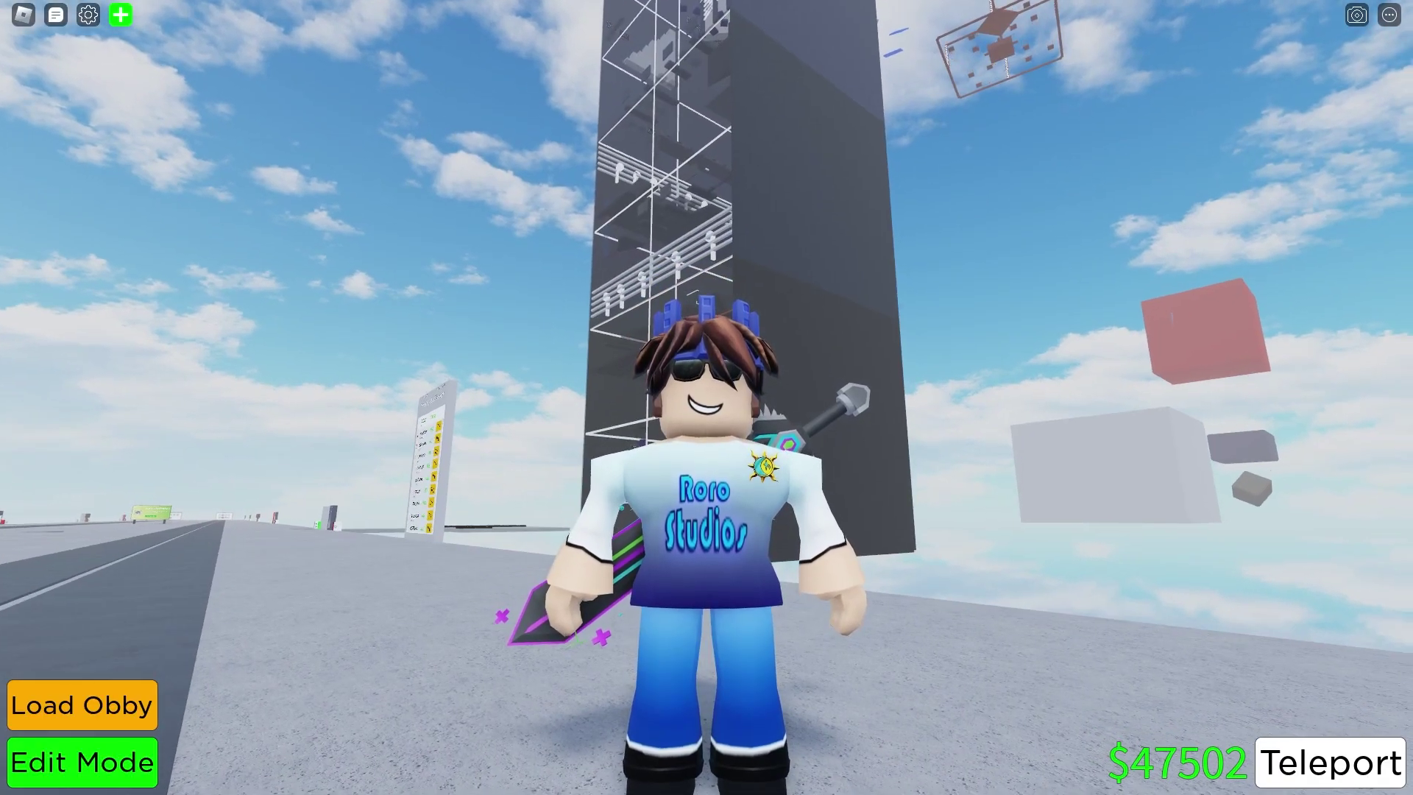